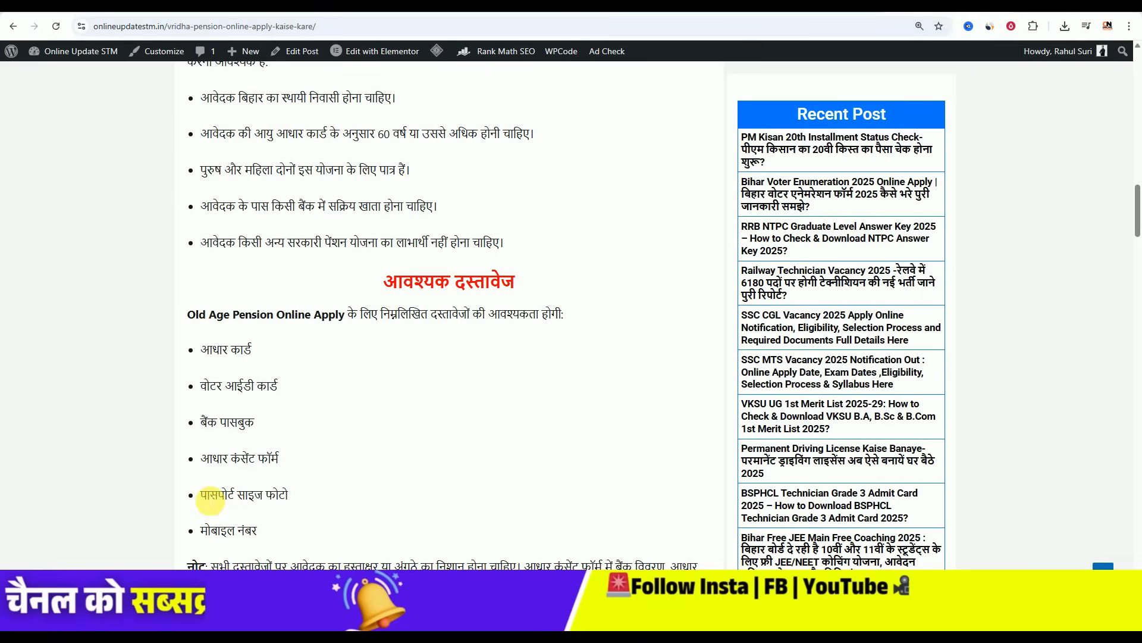
- Highlight the mobile number document requirement, then scroll down to the Important Links table
left_click_drag(202, 533, 272, 533)
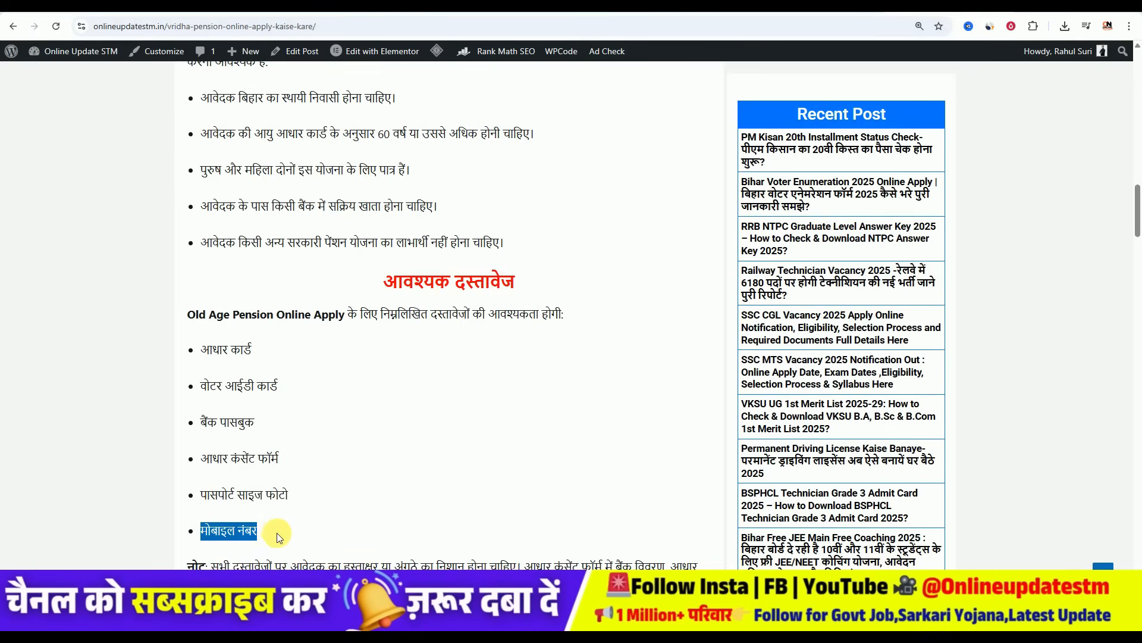
left_click(340, 446)
scroll(354, 440, "down", 4)
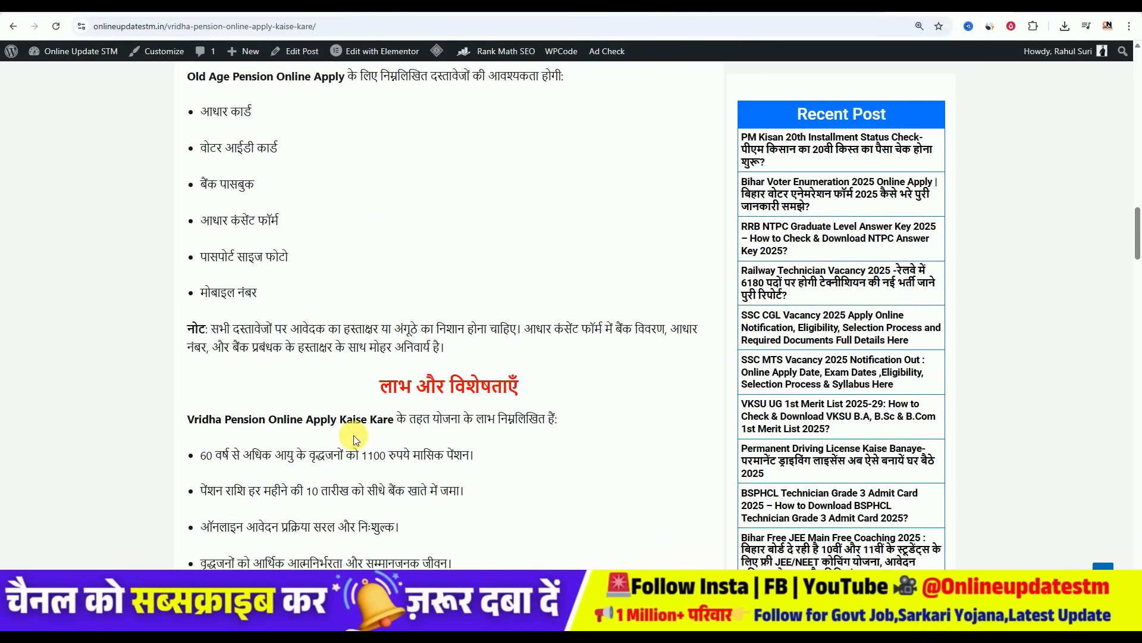
scroll(355, 437, "down", 8)
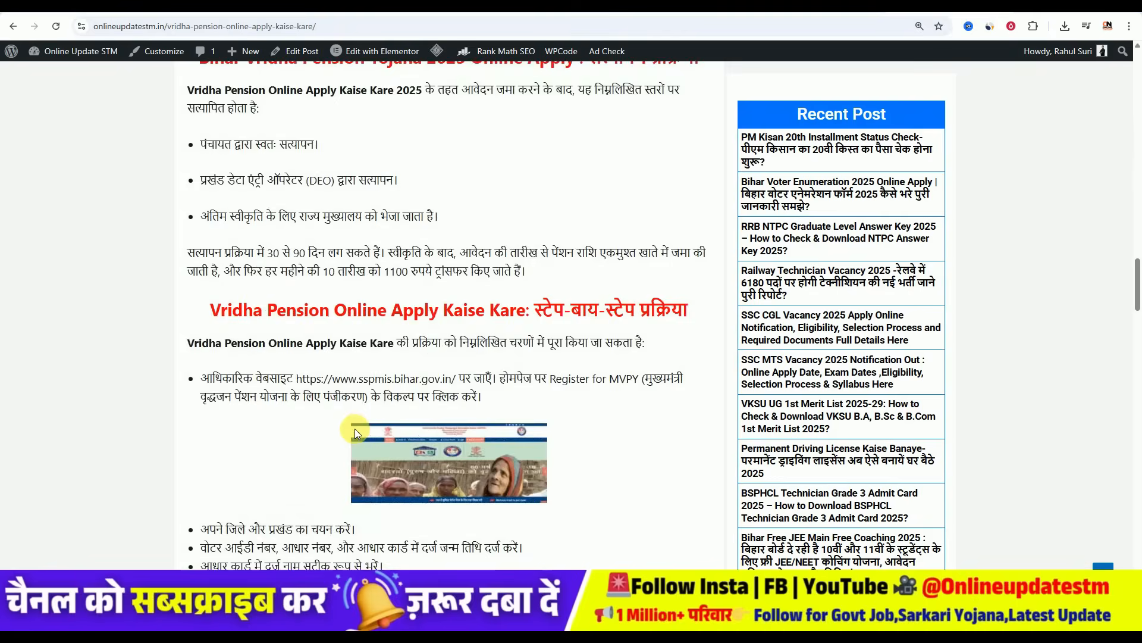
scroll(355, 430, "down", 17)
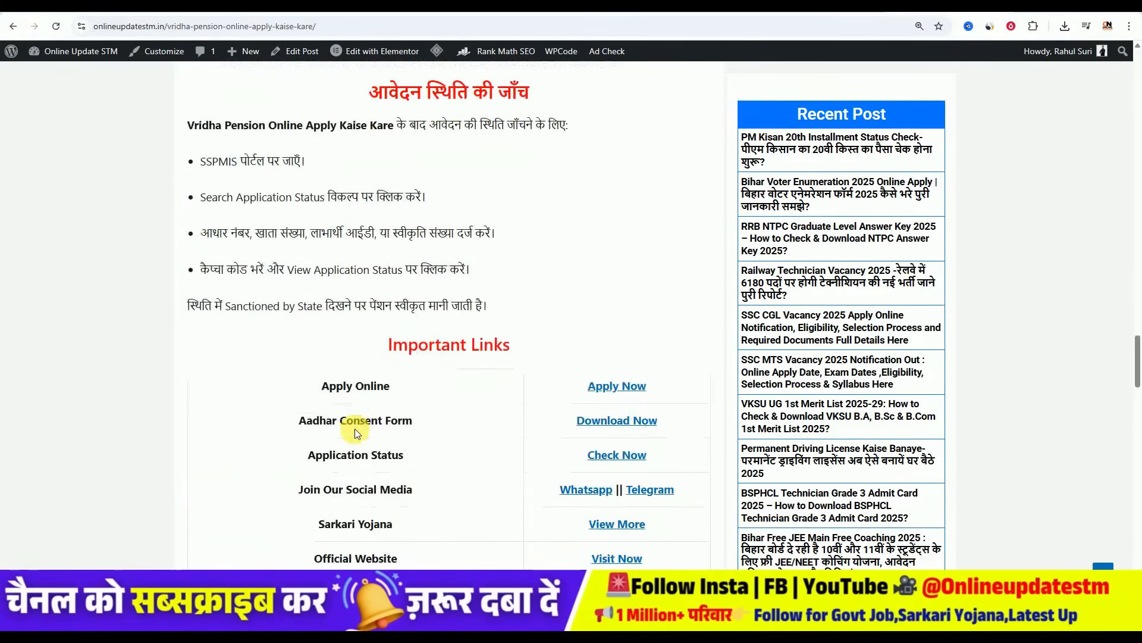
- Follow the Apply Now link beside Apply Online to the SSPMIS Aadhaar verification page
left_click_drag(322, 385, 413, 392)
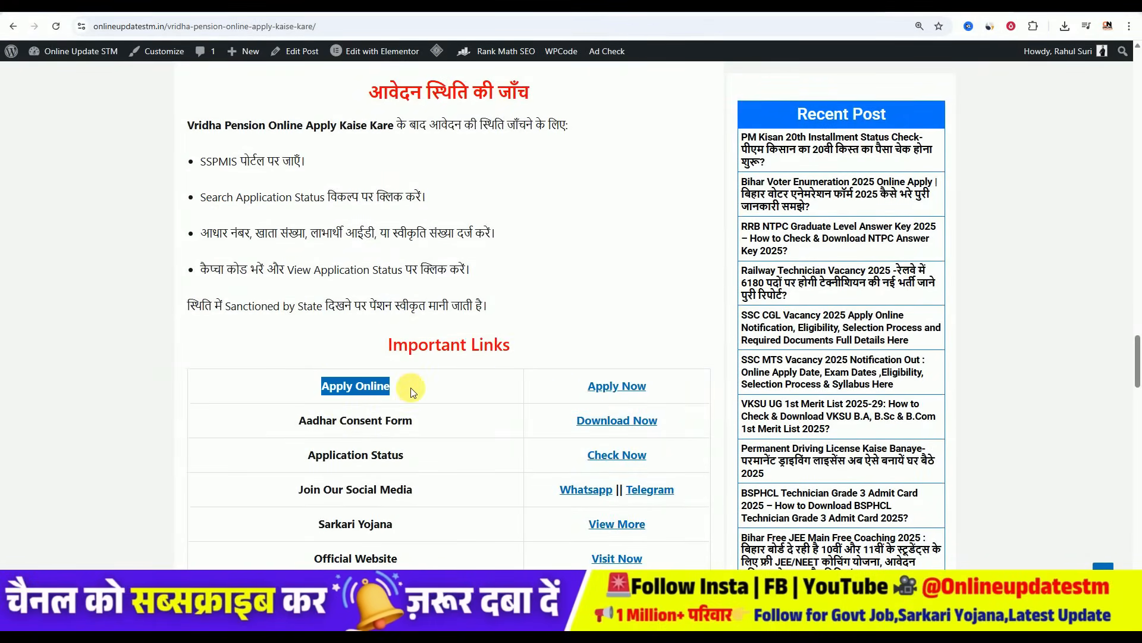
left_click(413, 392)
left_click(605, 388)
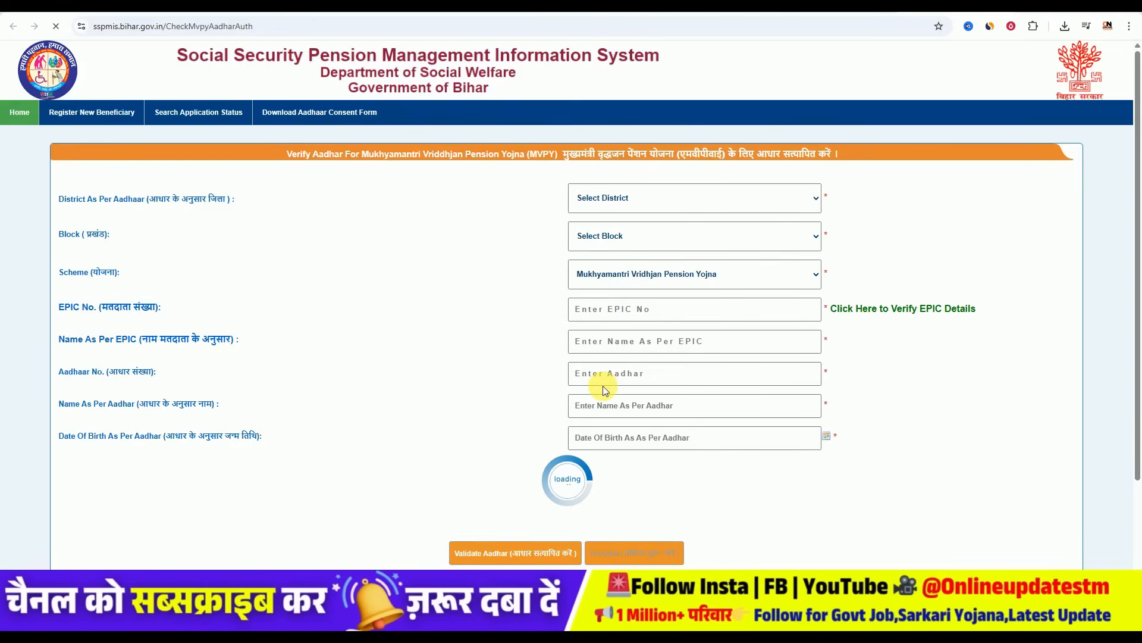
- Open the District dropdown and close it without choosing a district
left_click(627, 204)
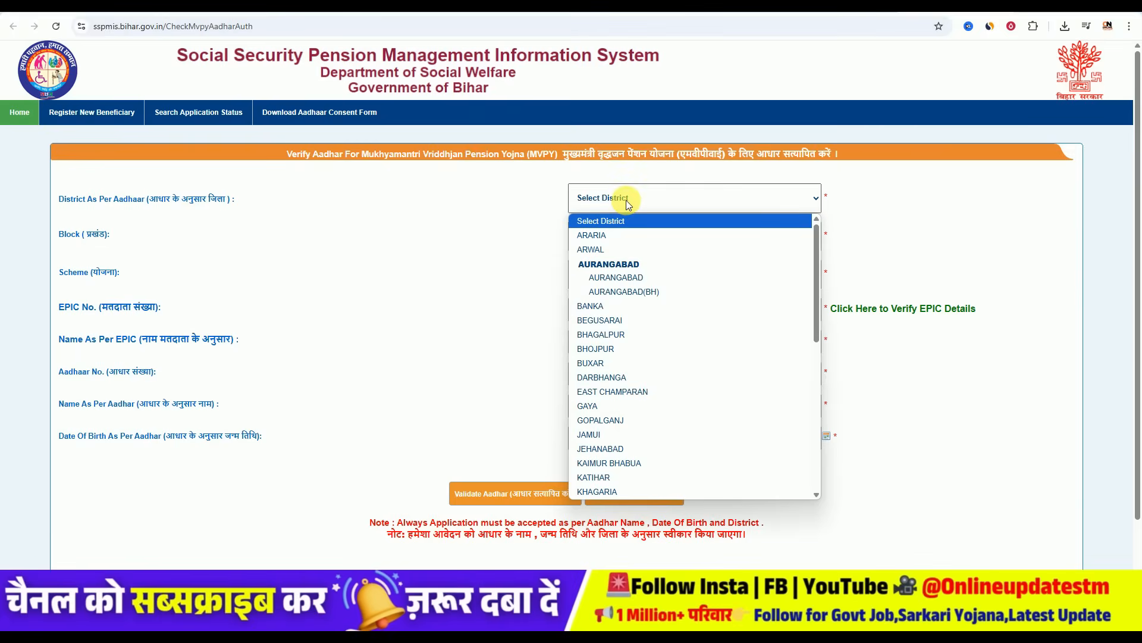
left_click(442, 219)
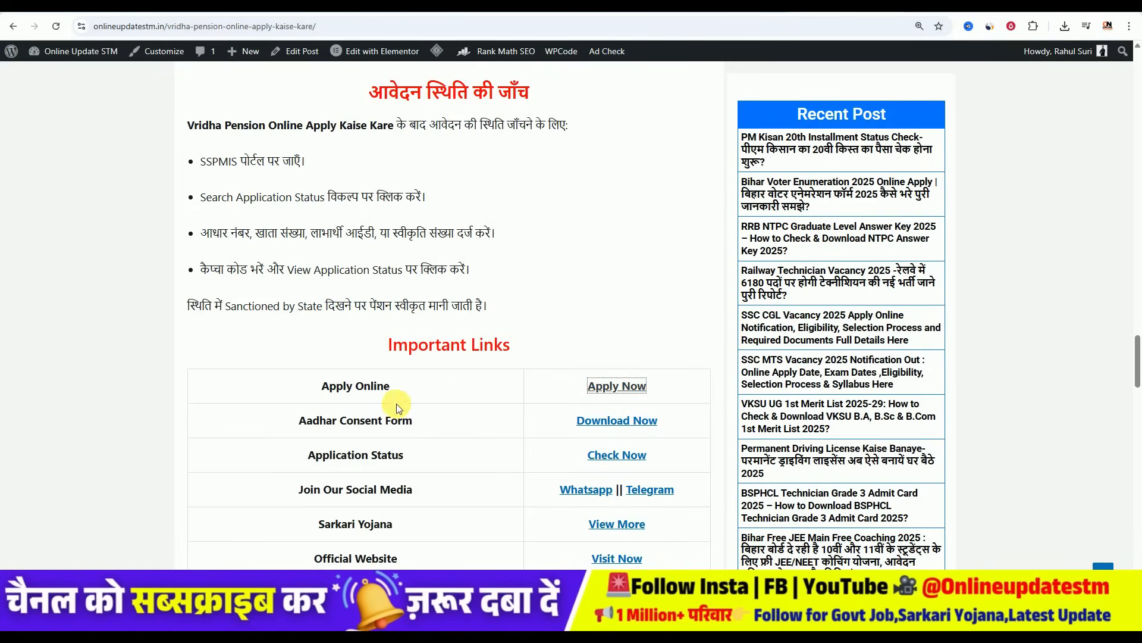
- Open MVPY_Scheme_Doc.pdf from the Aadhaar Consent Form download link and return to its top
left_click(608, 421)
scroll(648, 323, "up", 3, "ctrl")
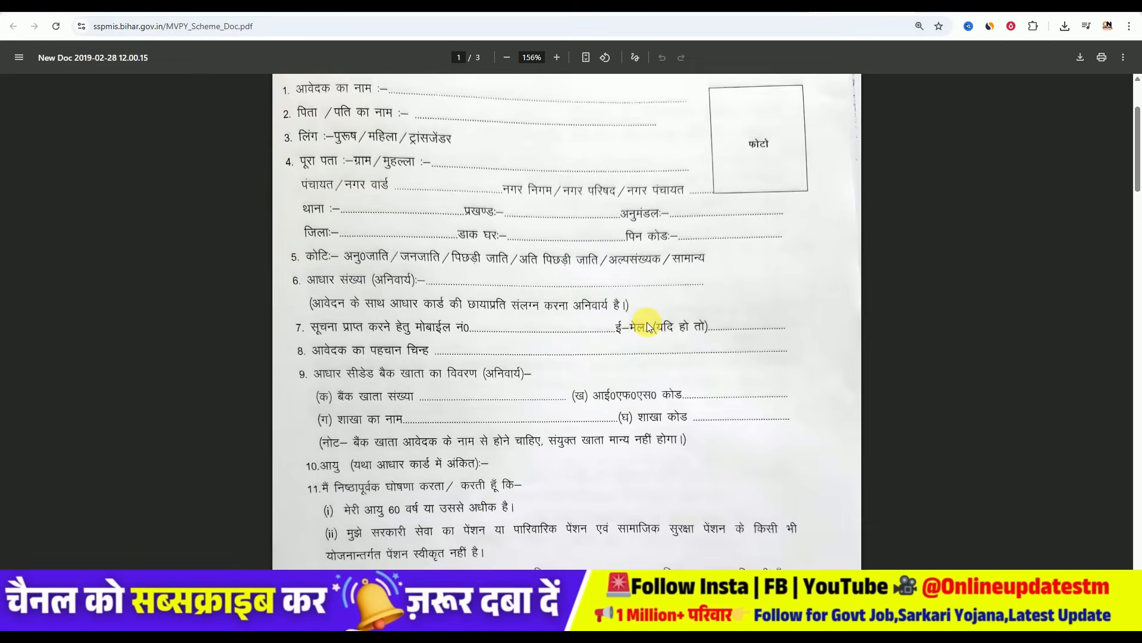
scroll(640, 341, "up", 2)
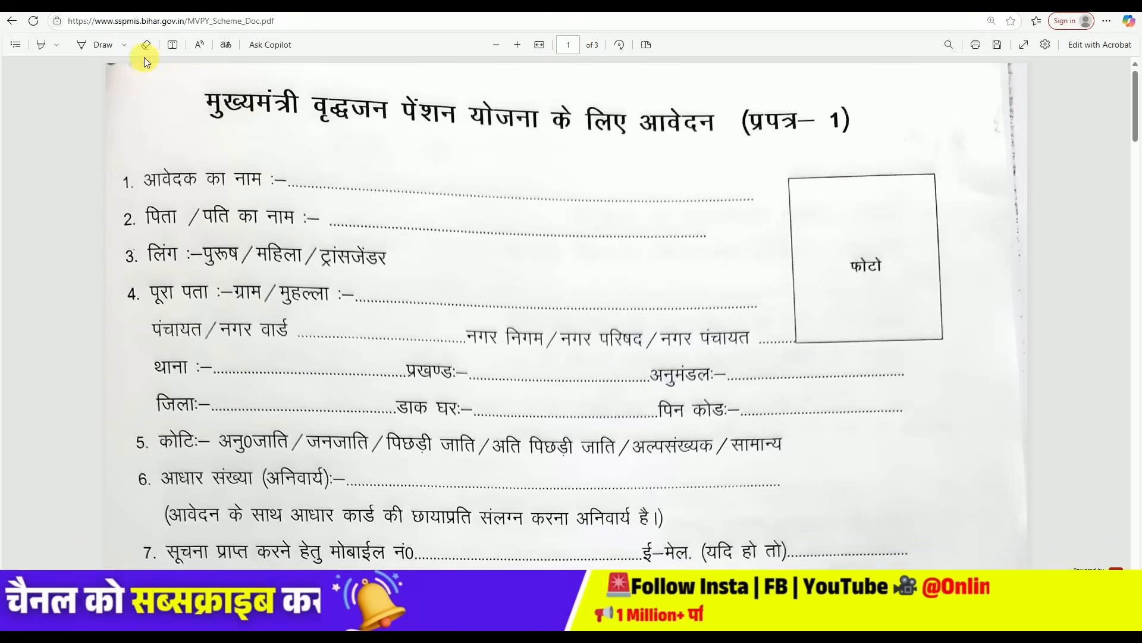
- Circle the application form's title with the Draw pen, then look through pages 2–3 and return
left_click(95, 45)
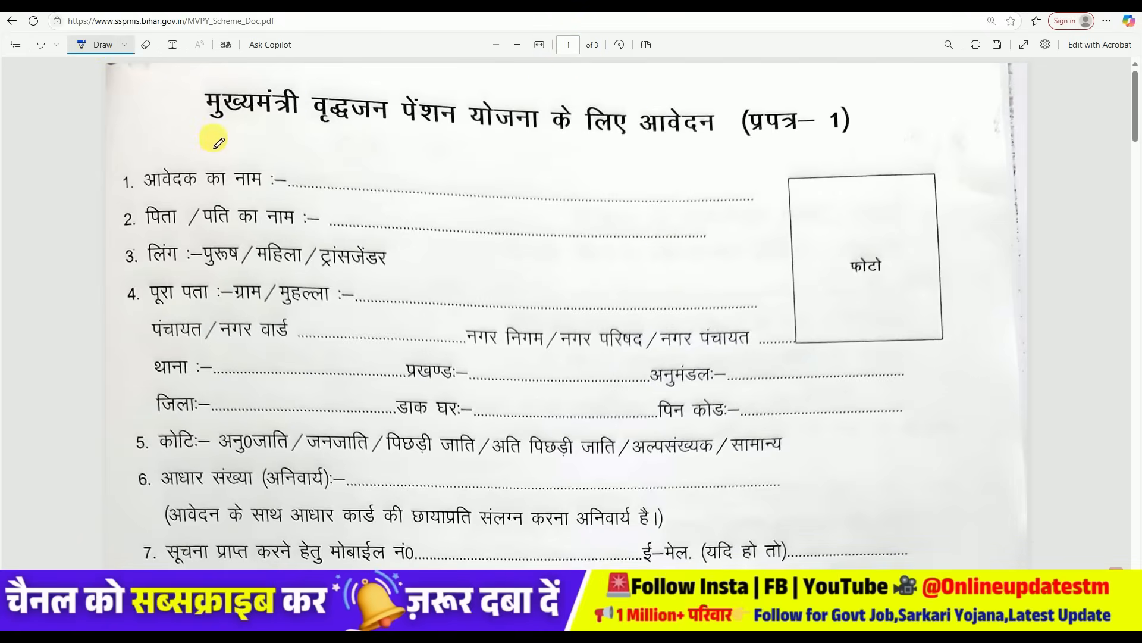
mouse_move(207, 86)
left_mouse_down()
mouse_move(214, 132)
mouse_move(869, 156)
mouse_move(815, 82)
mouse_move(310, 73)
mouse_move(208, 89)
left_mouse_up()
scroll(628, 378, "down", 6)
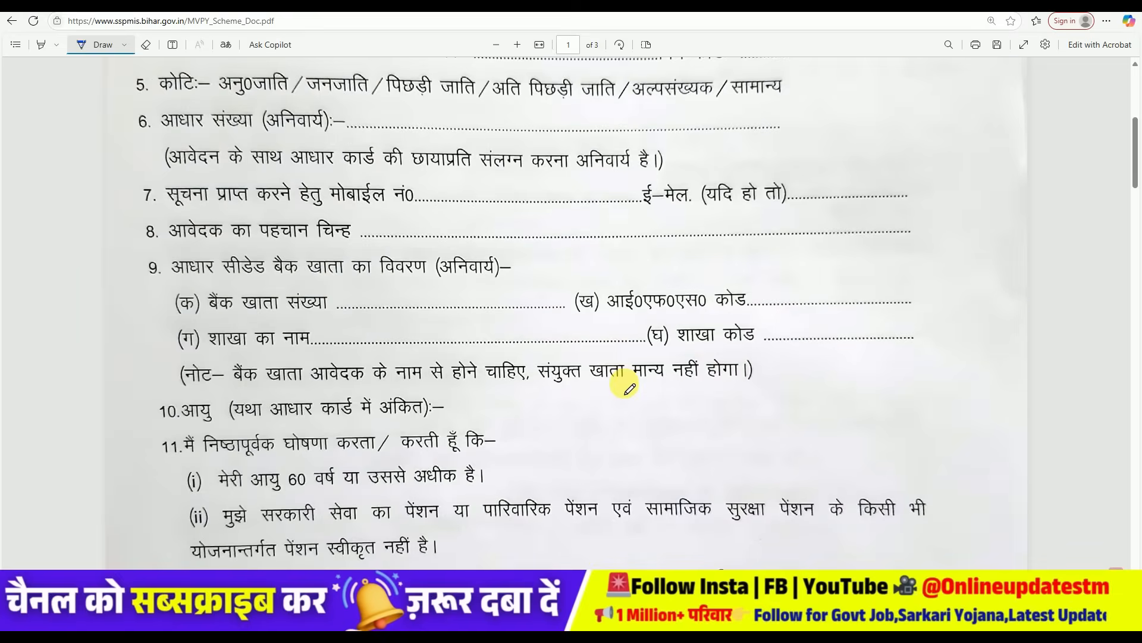
scroll(624, 386, "down", 15)
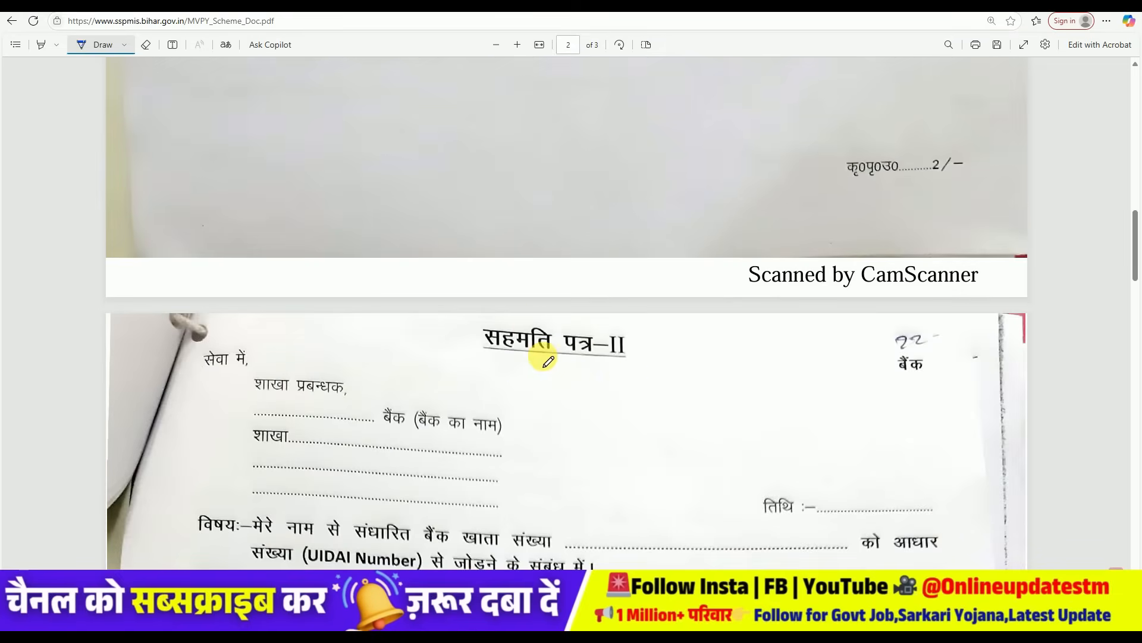
scroll(613, 351, "down", 20)
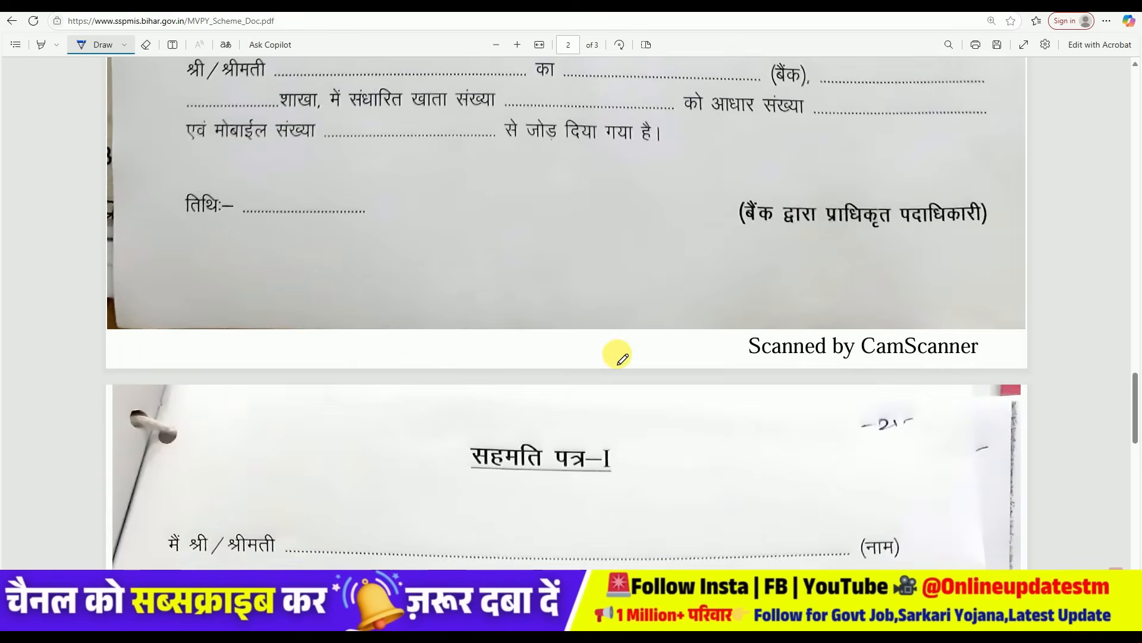
scroll(622, 357, "down", 2)
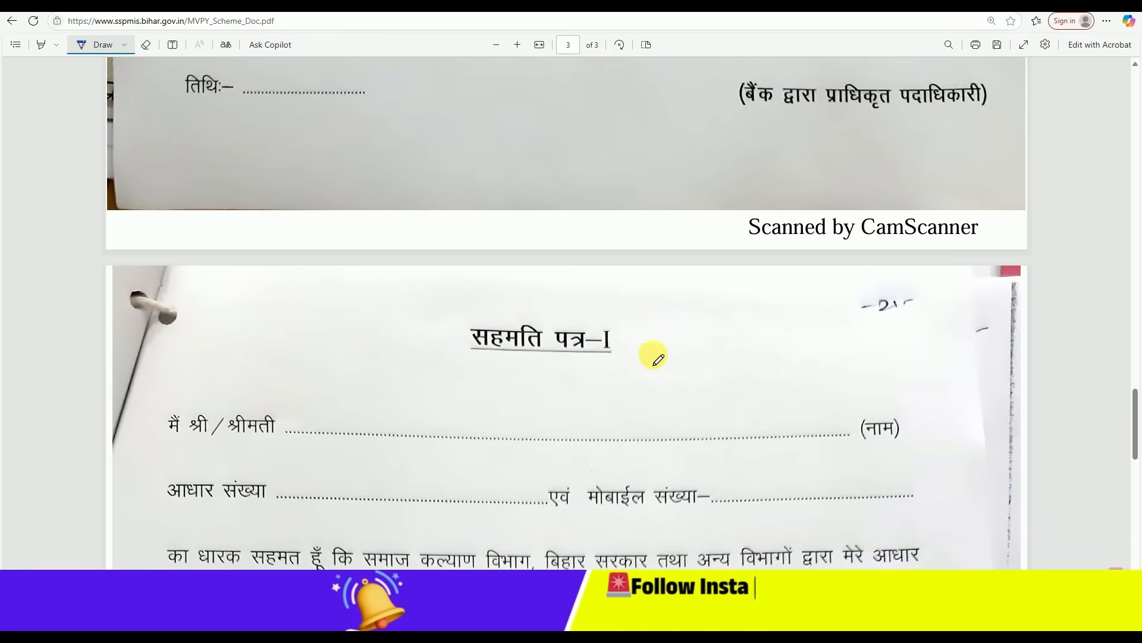
left_click_drag(1135, 424, 1122, 109)
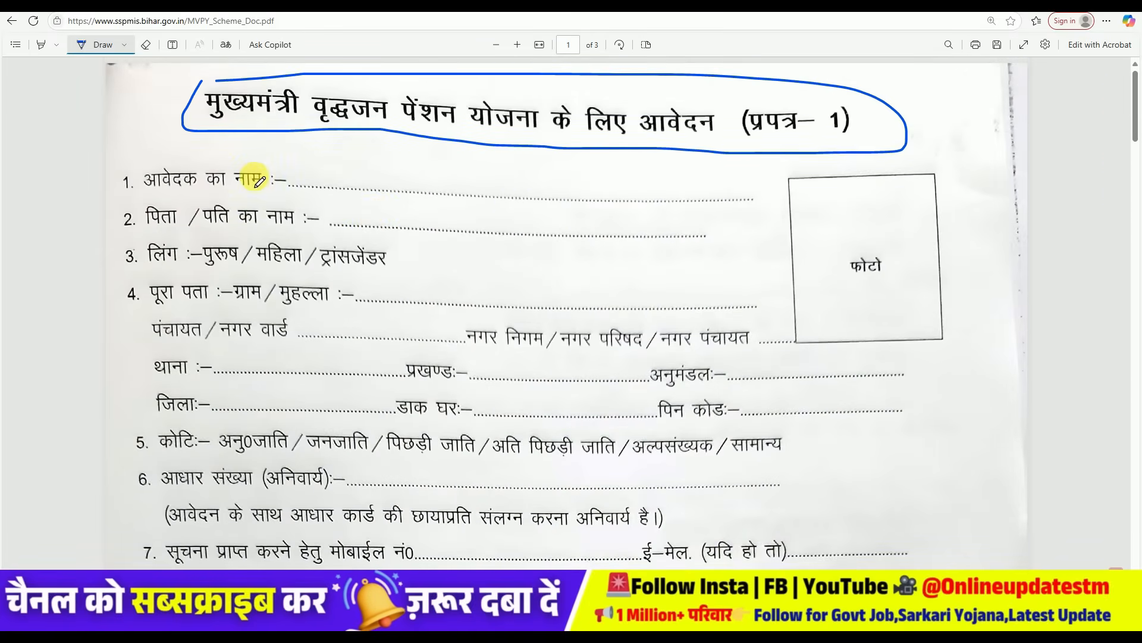
- Underline 'आवेदक का', box the applicant and father/husband name blanks, and underline महिला
left_click_drag(145, 193, 247, 191)
mouse_move(347, 161)
left_mouse_down()
mouse_move(345, 184)
mouse_move(476, 170)
mouse_move(360, 157)
left_mouse_up()
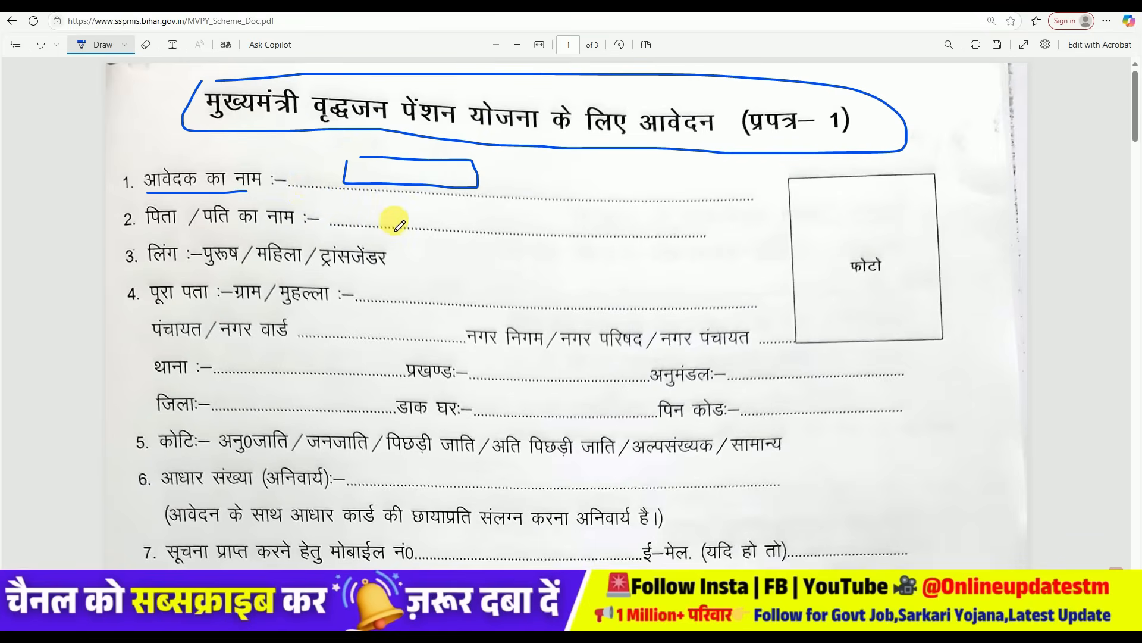
mouse_move(394, 212)
left_mouse_down()
mouse_move(393, 227)
mouse_move(467, 211)
mouse_move(395, 211)
left_mouse_up()
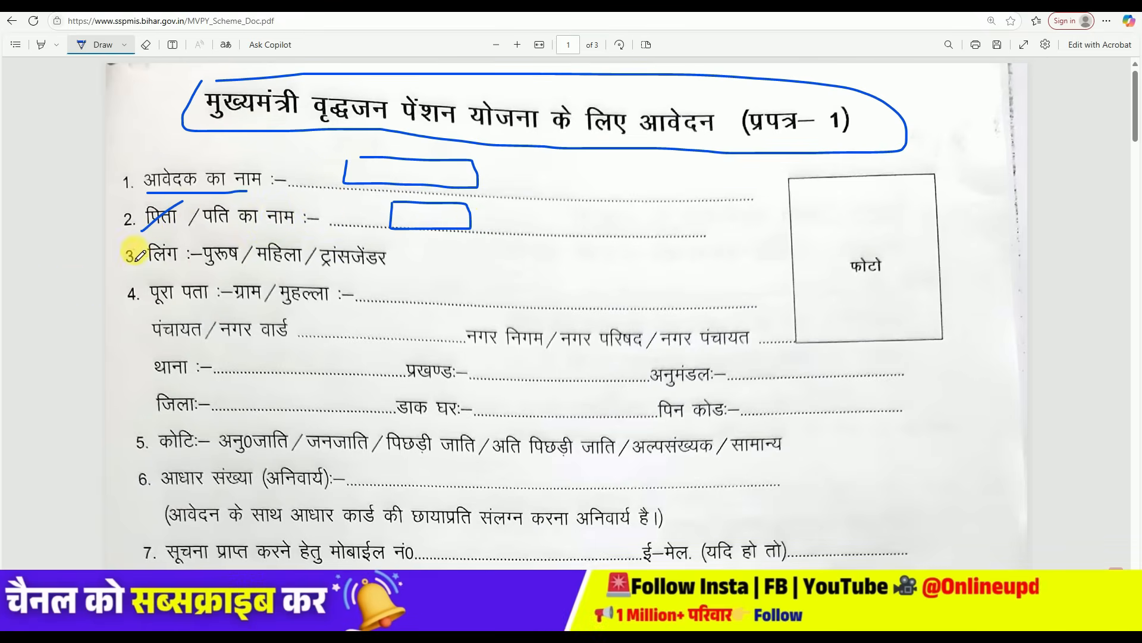
left_click_drag(142, 230, 183, 201)
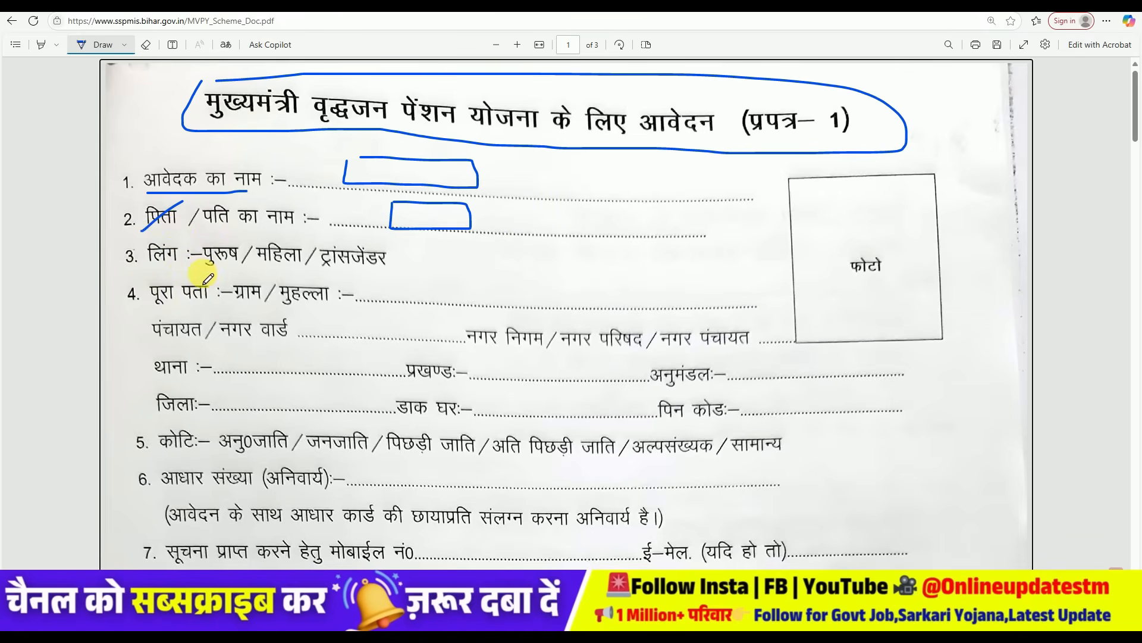
left_click_drag(262, 272, 296, 268)
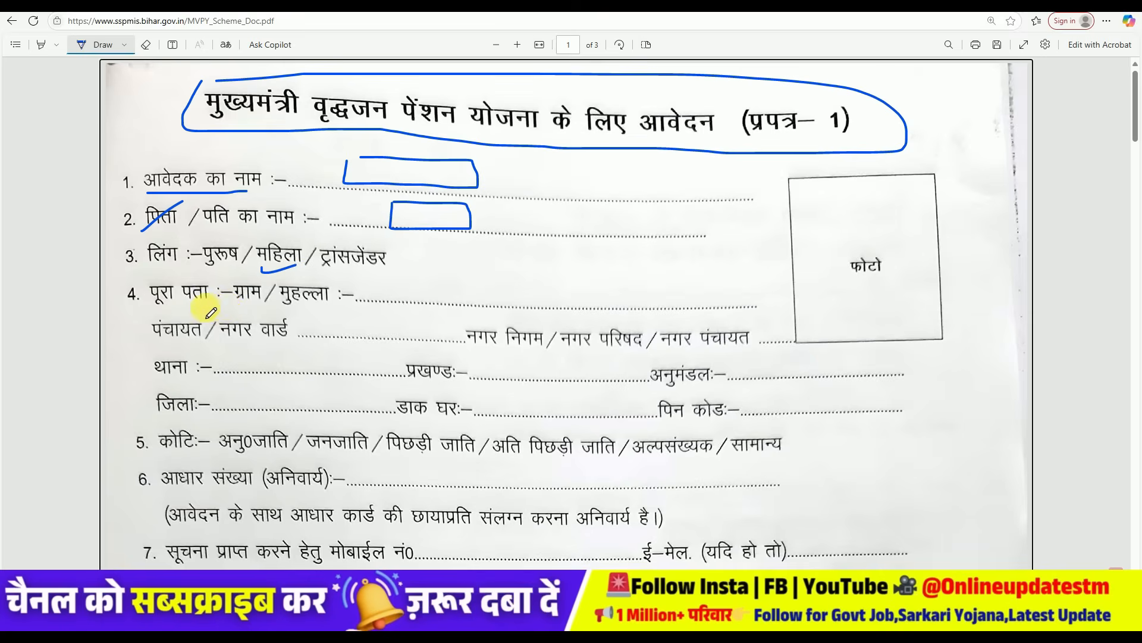
- Mark the full address, प्रखण्ड, अनुमंडल, डाक घर and पिन कोड blanks and outline the photo box
left_click_drag(151, 313, 223, 312)
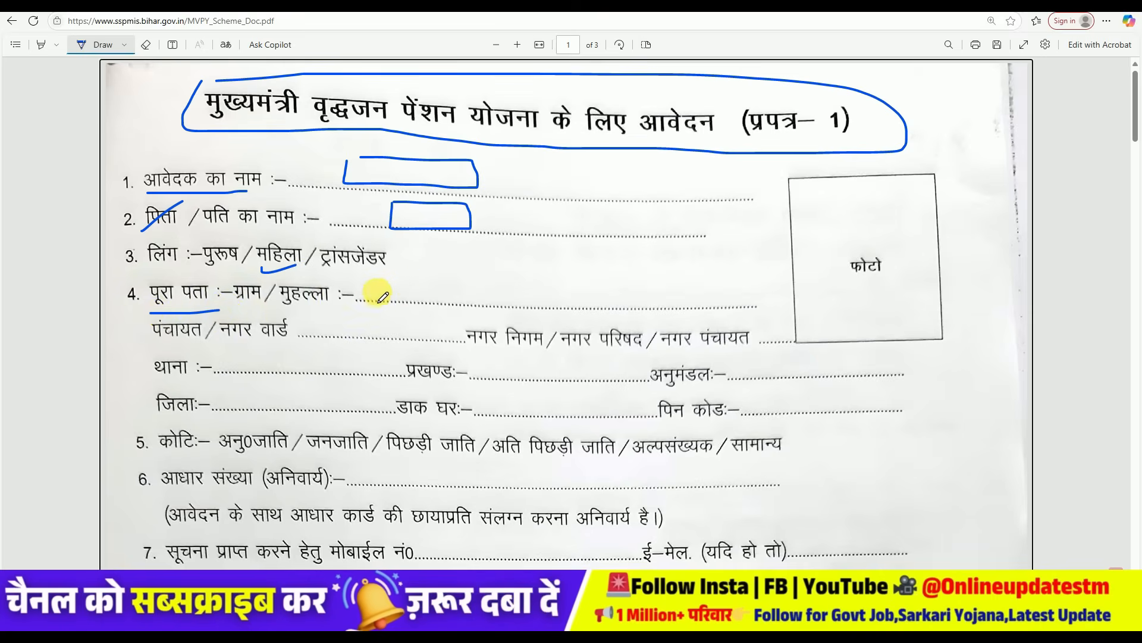
mouse_move(446, 299)
left_mouse_down()
mouse_move(569, 305)
mouse_move(631, 290)
left_mouse_up()
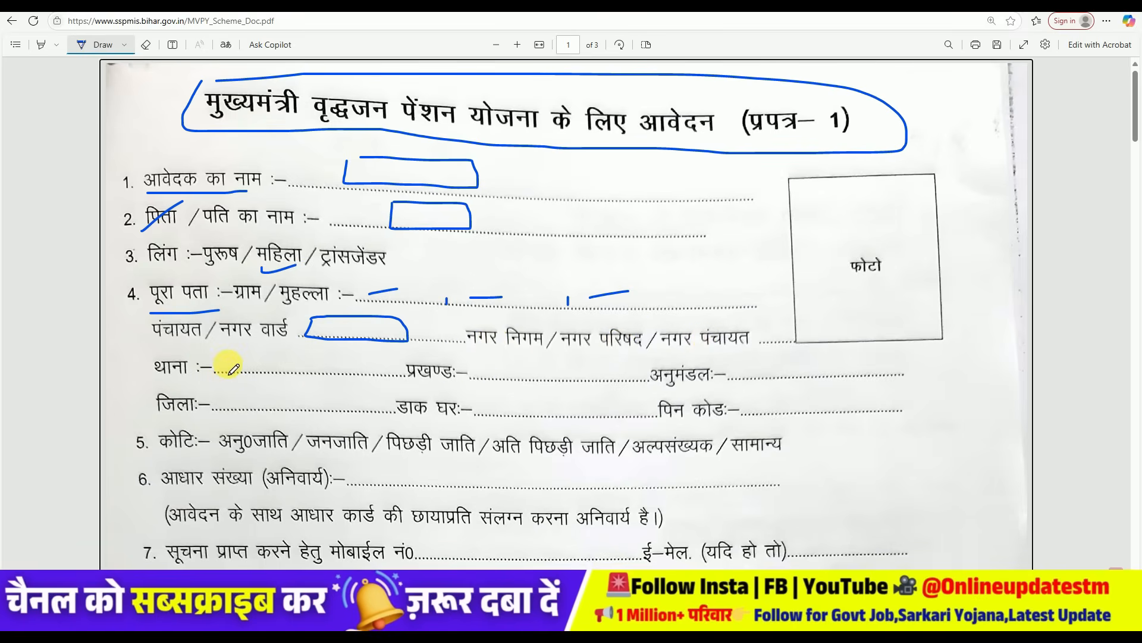
mouse_move(491, 365)
left_mouse_down()
mouse_move(497, 377)
mouse_move(557, 372)
left_mouse_up()
left_click_drag(751, 365, 792, 360)
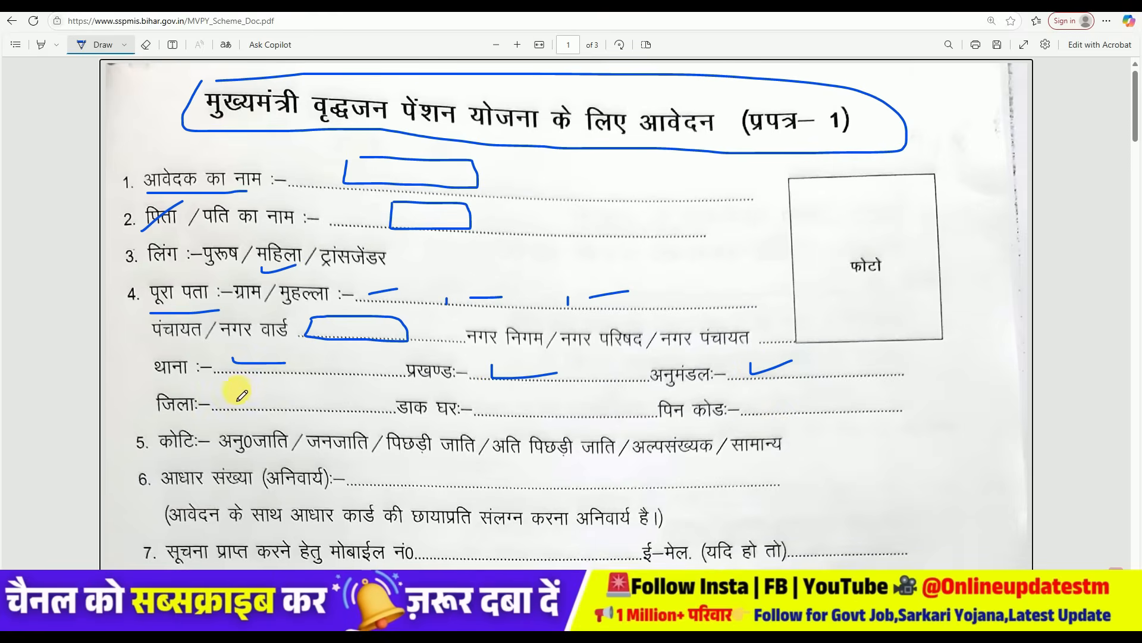
left_click_drag(506, 409, 547, 393)
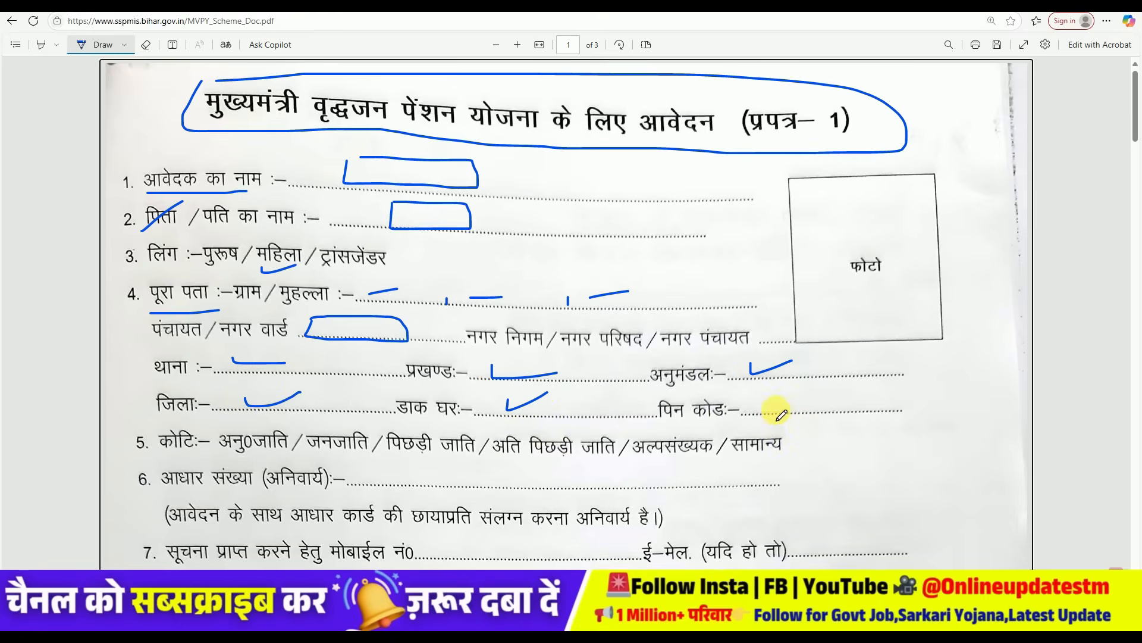
left_click_drag(766, 401, 808, 402)
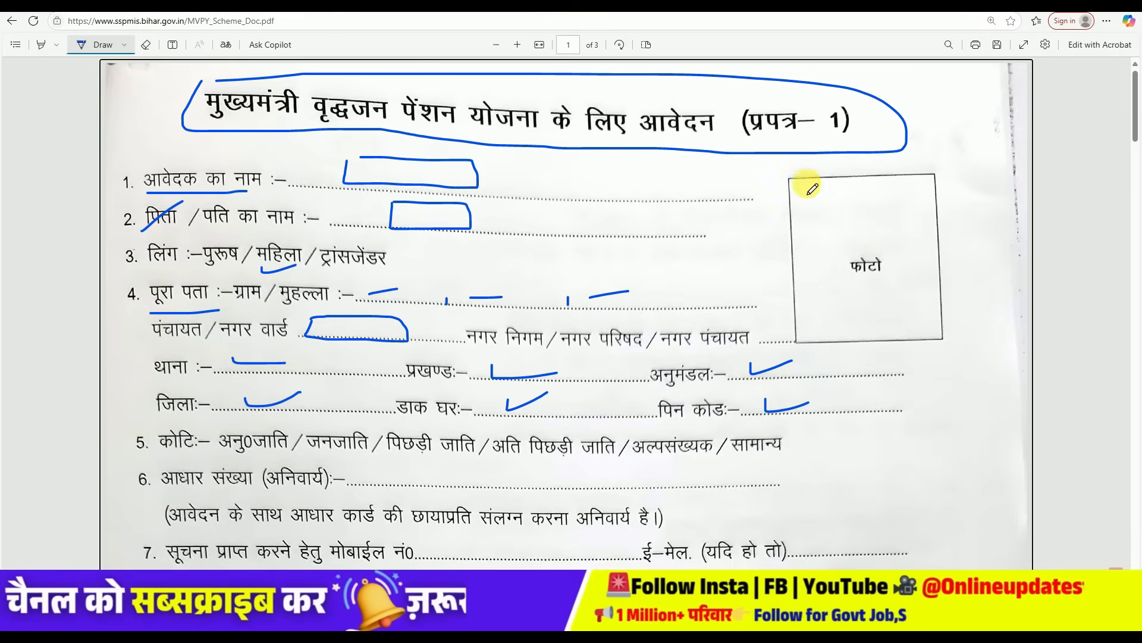
mouse_move(796, 178)
left_mouse_down()
mouse_move(799, 336)
mouse_move(925, 336)
mouse_move(956, 226)
mouse_move(928, 173)
mouse_move(796, 177)
left_mouse_up()
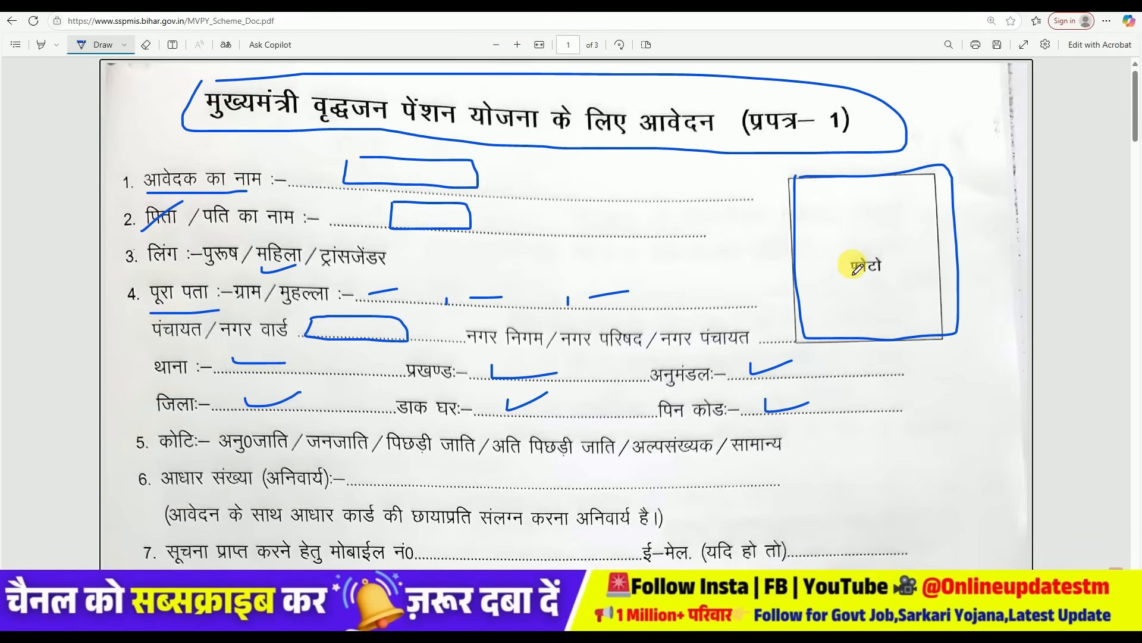
- Tick पिछड़ी in the category line and box the Aadhaar and mobile number blanks
scroll(540, 369, "down", 1)
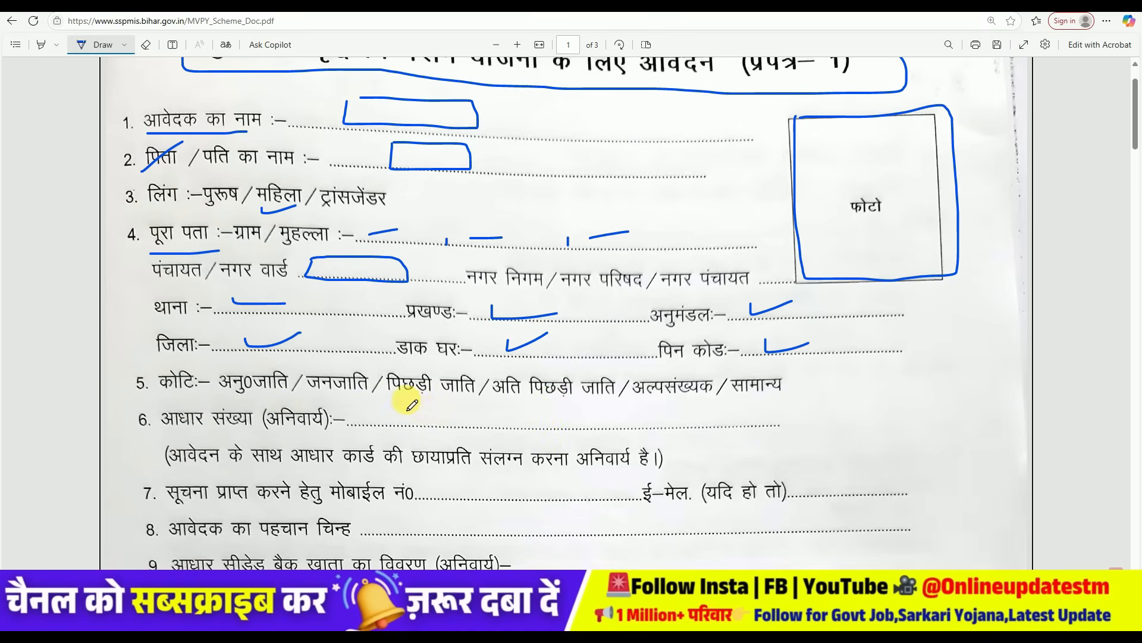
left_click_drag(404, 411, 436, 396)
left_click_drag(166, 431, 223, 434)
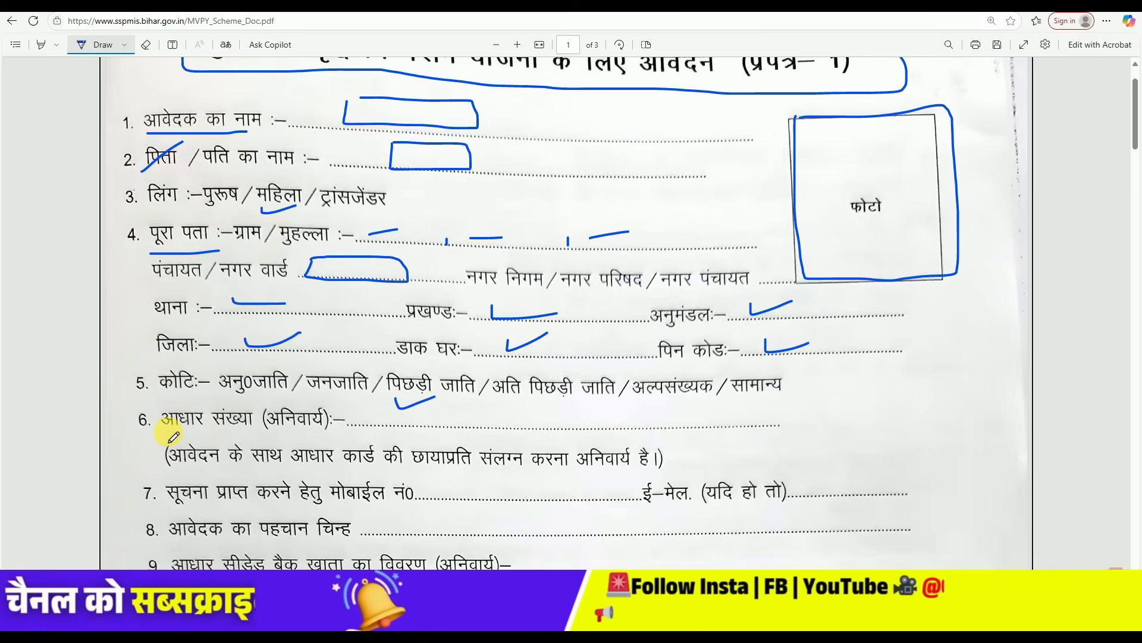
mouse_move(451, 439)
left_mouse_down()
mouse_move(580, 433)
mouse_move(486, 410)
left_mouse_up()
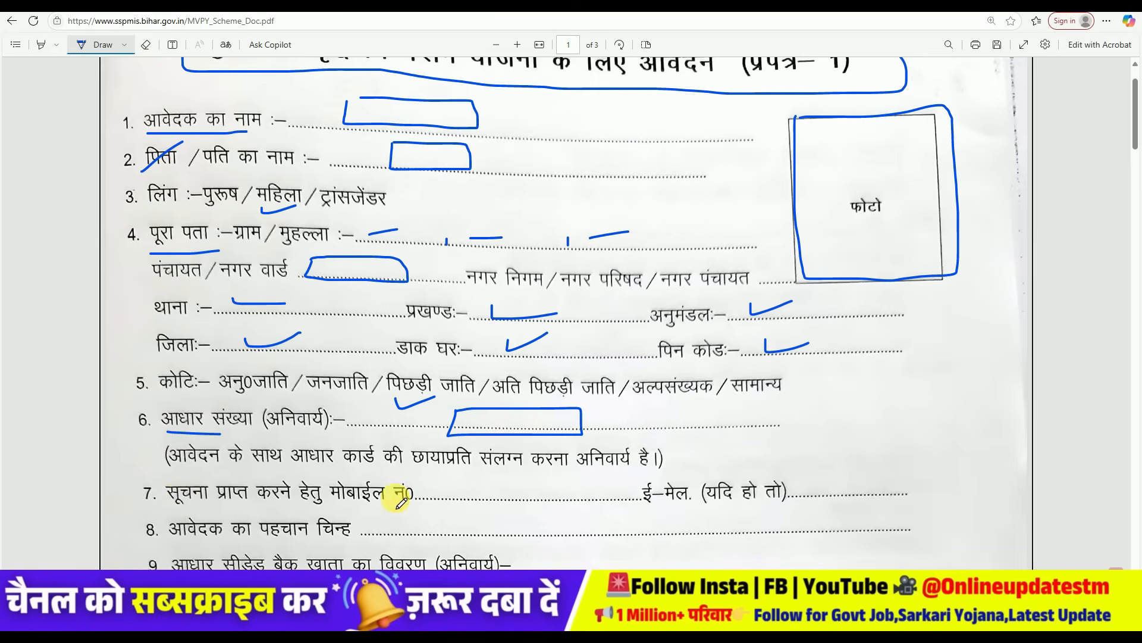
mouse_move(441, 478)
left_mouse_down()
mouse_move(440, 497)
mouse_move(554, 501)
mouse_move(539, 476)
mouse_move(445, 470)
mouse_move(441, 483)
left_mouse_up()
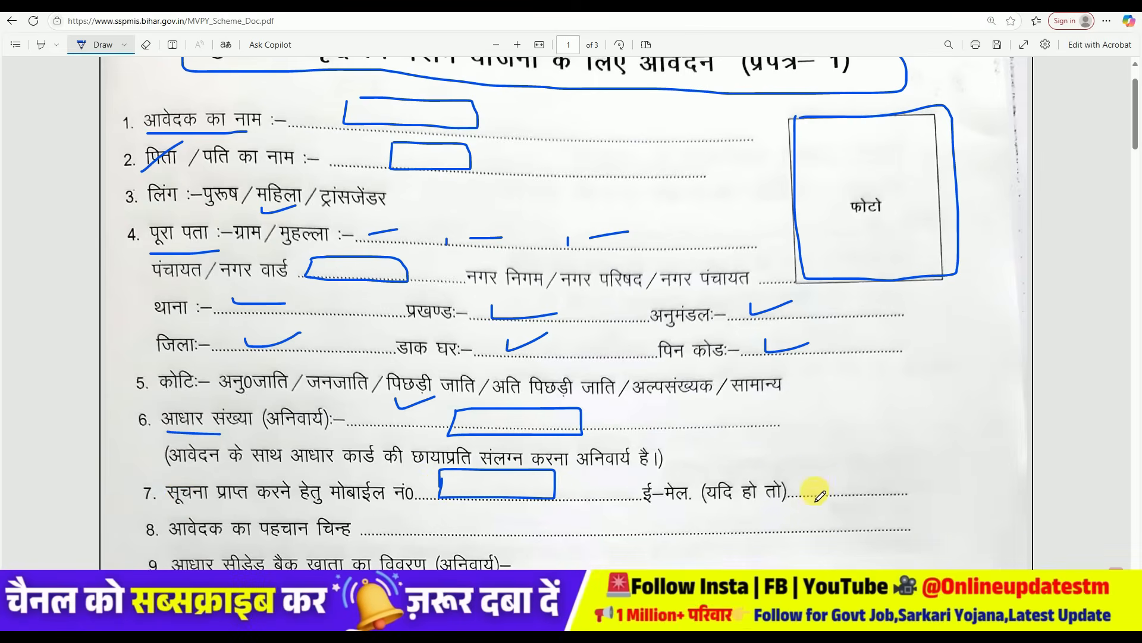
scroll(536, 455, "down", 2)
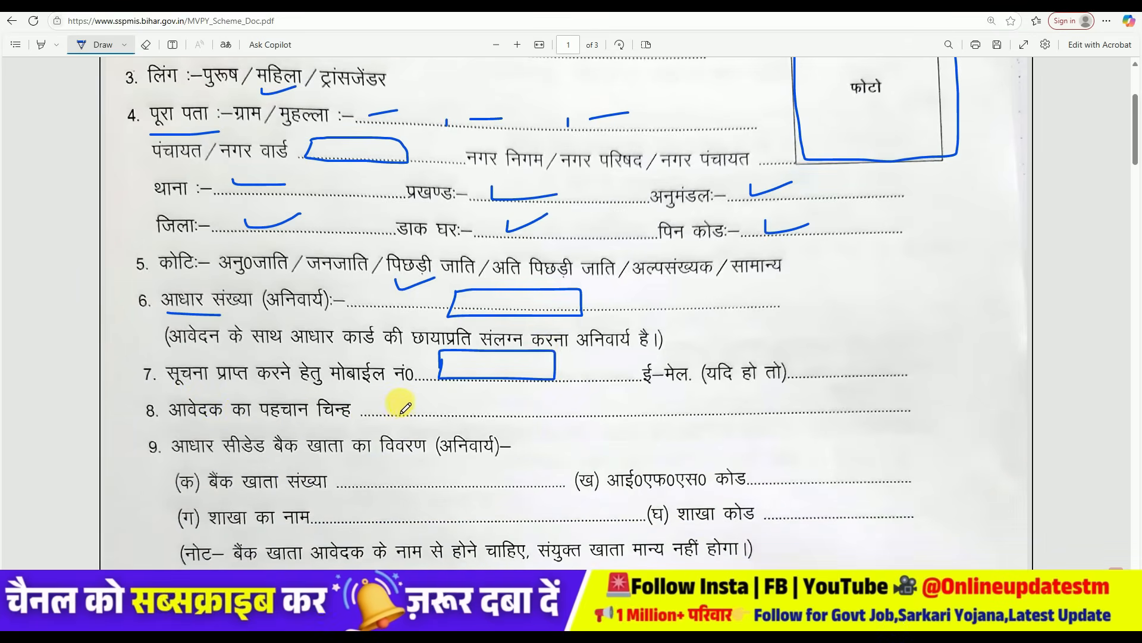
- Box the identification mark, IFSC code, branch name and branch code blanks
mouse_move(474, 420)
left_mouse_down()
mouse_move(585, 418)
mouse_move(581, 393)
mouse_move(437, 398)
left_mouse_up()
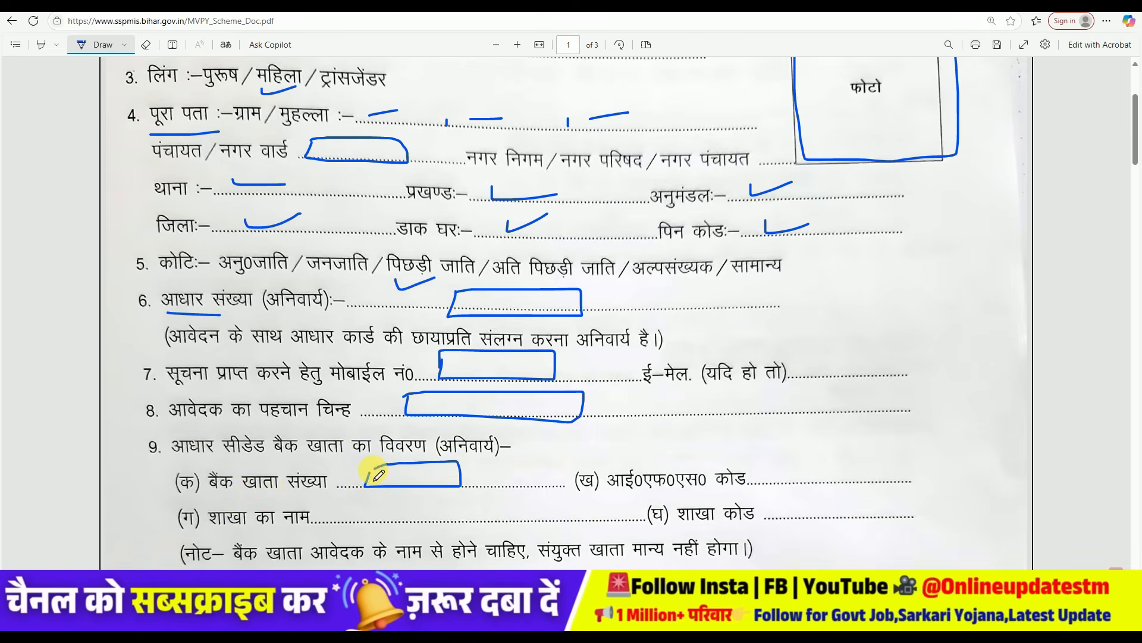
mouse_move(774, 458)
left_mouse_down()
mouse_move(804, 480)
mouse_move(885, 470)
mouse_move(782, 455)
left_mouse_up()
scroll(499, 472, "down", 1)
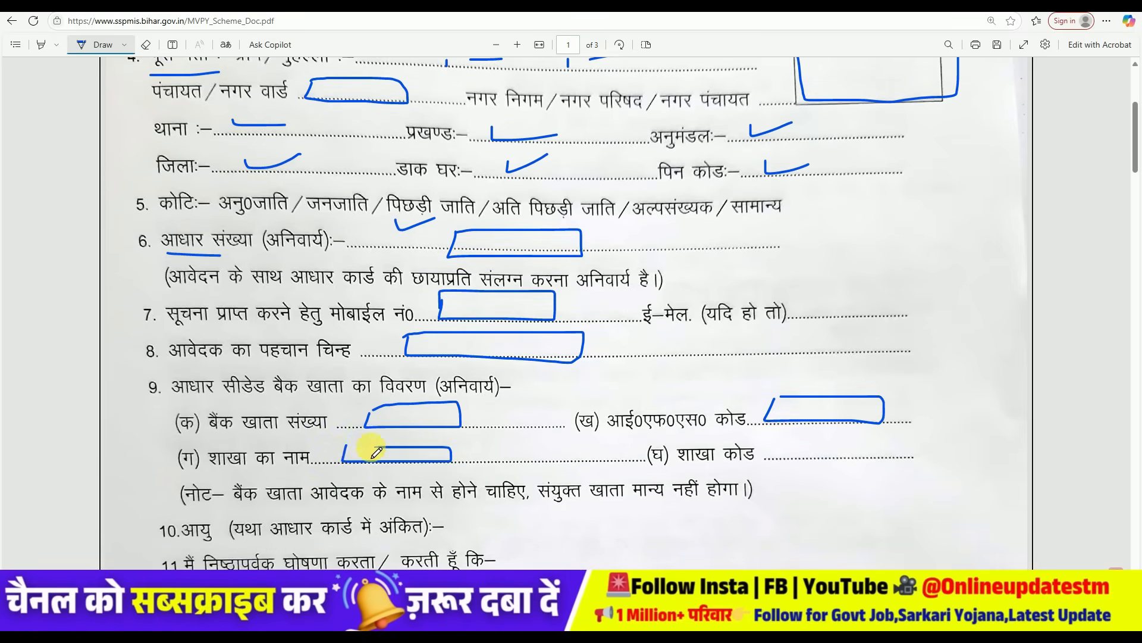
left_click_drag(351, 448, 345, 447)
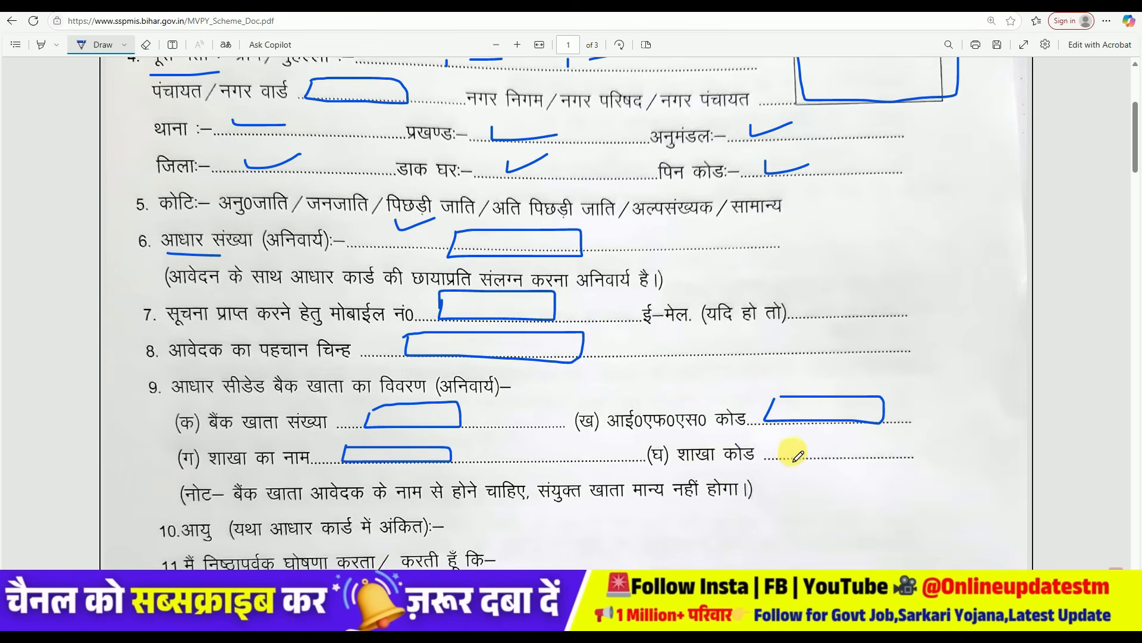
mouse_move(797, 458)
left_mouse_down()
mouse_move(867, 459)
mouse_move(884, 439)
mouse_move(793, 439)
left_mouse_up()
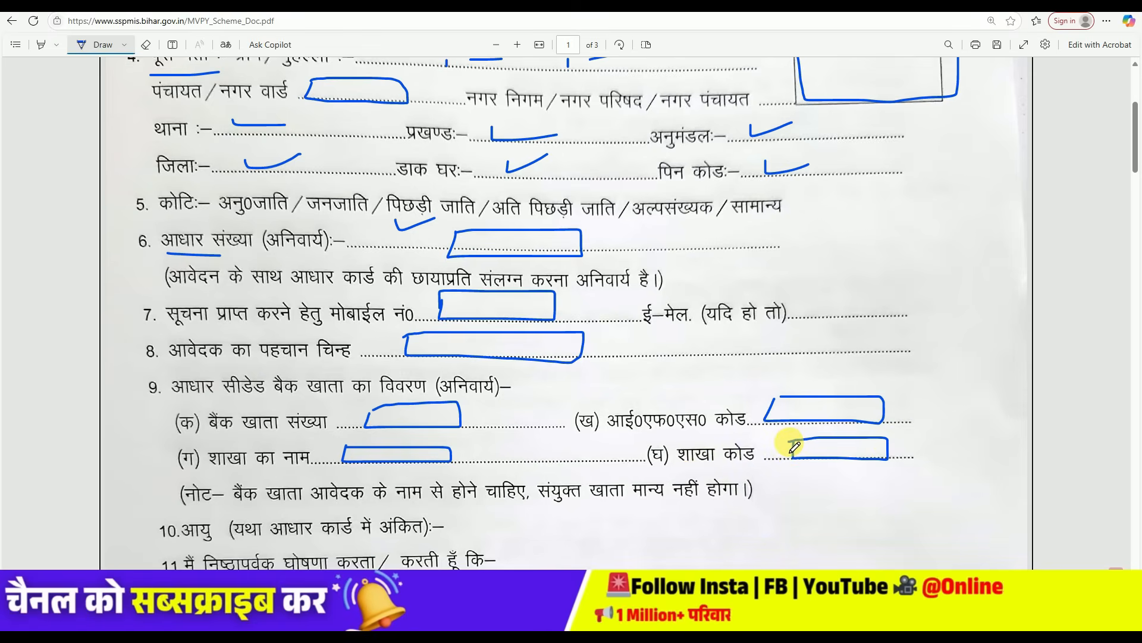
- Underline the bank-account note, write 62 beside age, and mark the declaration and date blanks
scroll(485, 344, "down", 2)
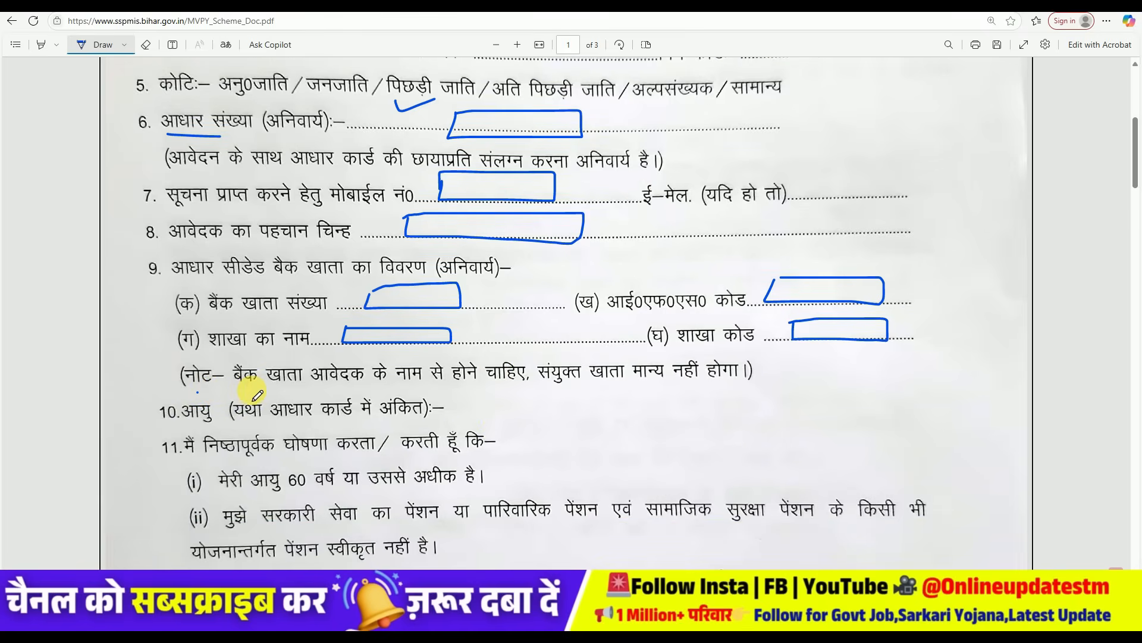
left_click_drag(249, 390, 344, 389)
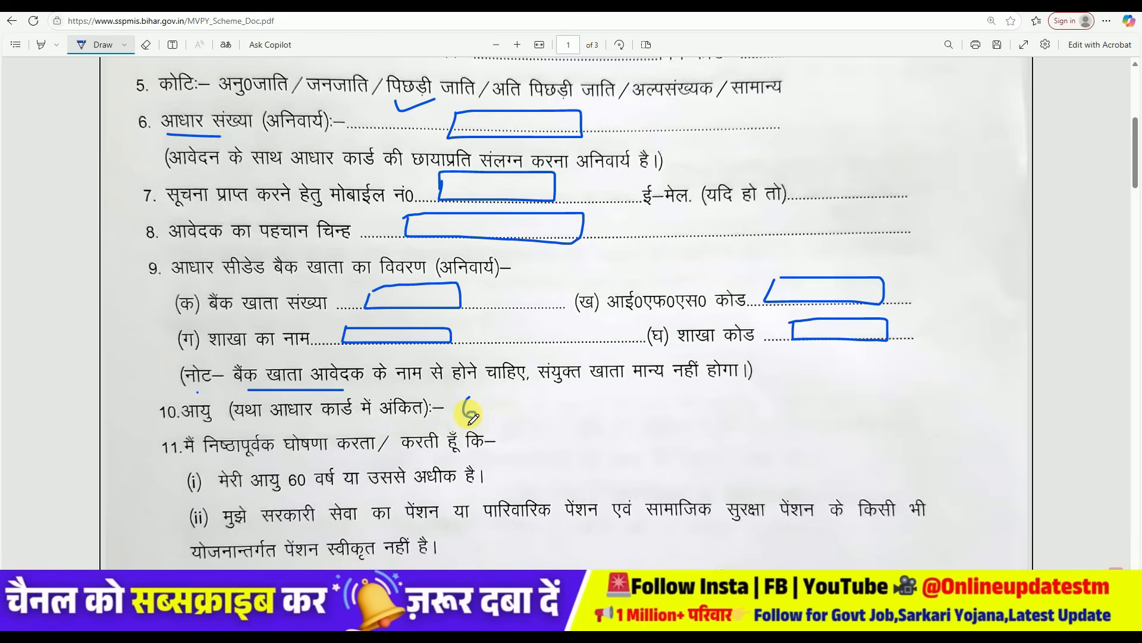
left_click_drag(488, 421, 497, 414)
scroll(524, 402, "down", 2)
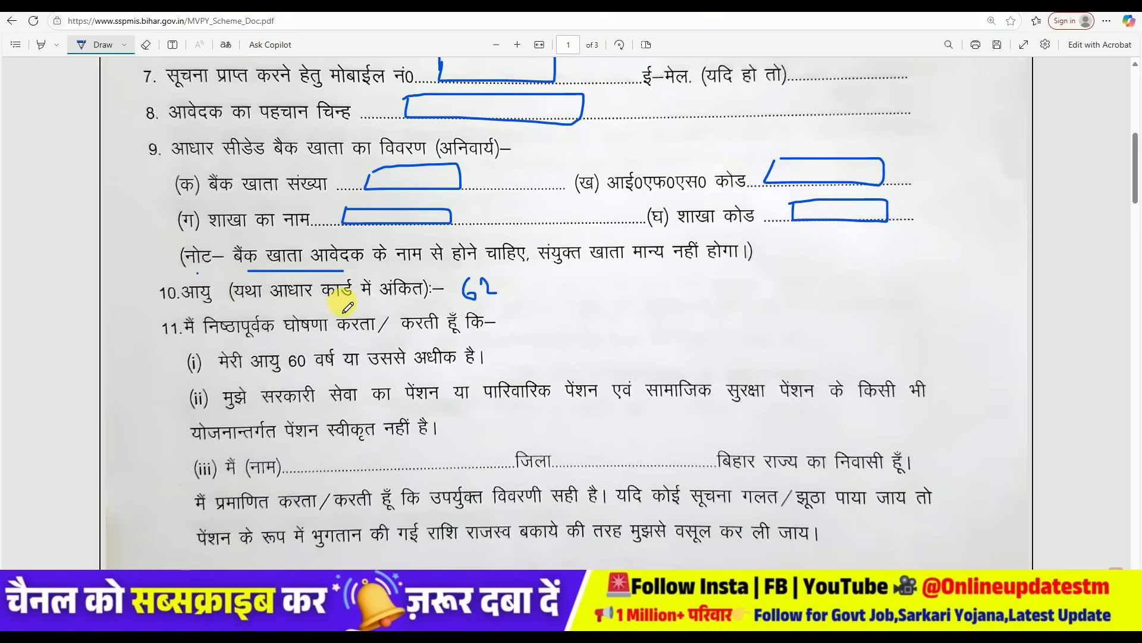
scroll(334, 417, "down", 1)
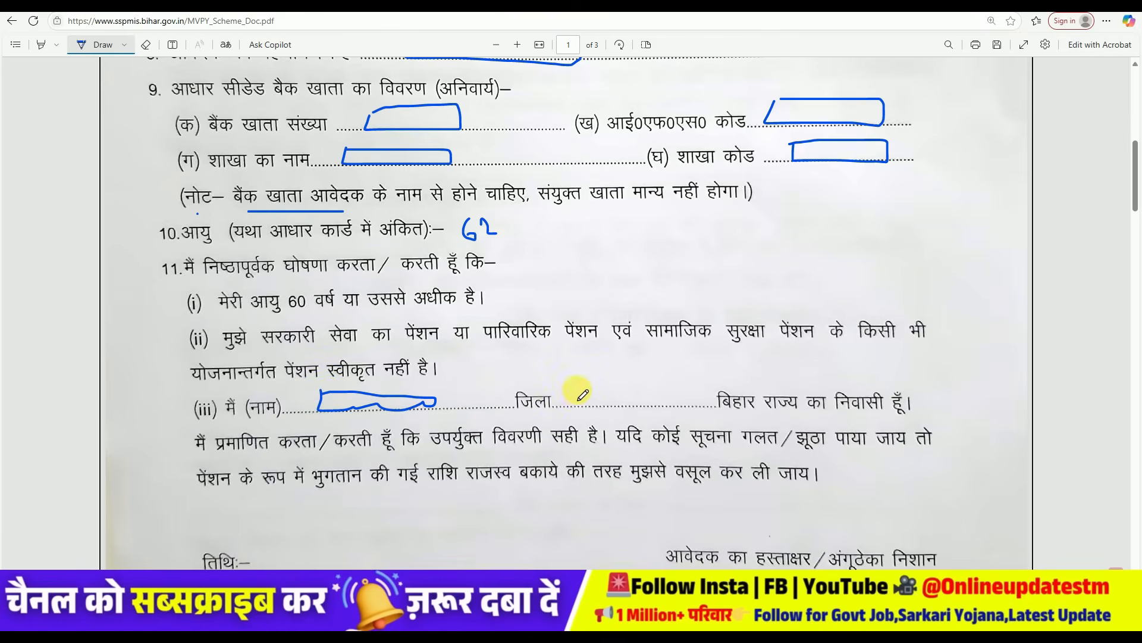
scroll(689, 394, "down", 2)
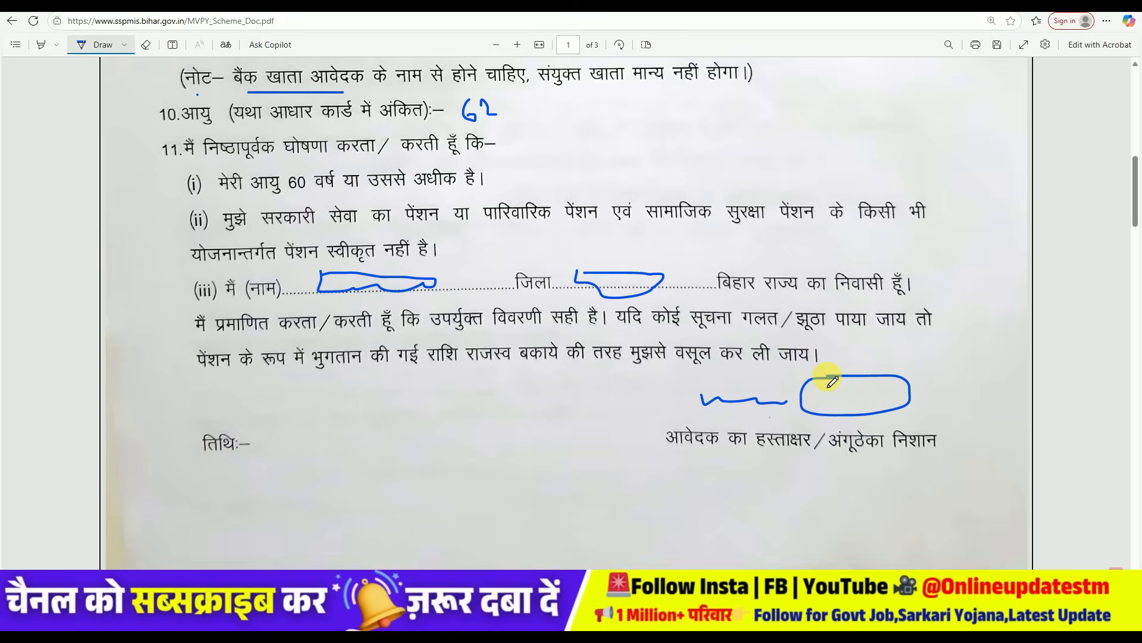
mouse_move(269, 438)
left_mouse_down()
mouse_move(396, 442)
mouse_move(371, 419)
left_mouse_up()
scroll(455, 406, "down", 5)
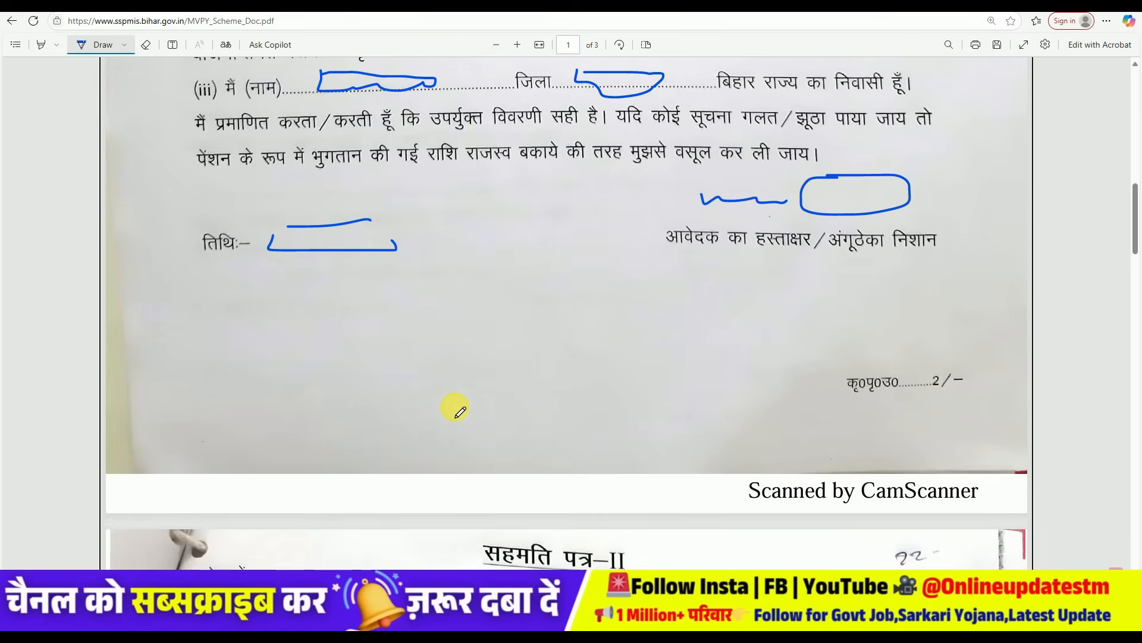
scroll(460, 410, "down", 2)
- Circle the सहमति पत्र–II heading and mark consent form I's name, Aadhaar and mobile number blanks
mouse_move(491, 320)
left_mouse_down()
mouse_move(467, 353)
mouse_move(671, 354)
left_mouse_up()
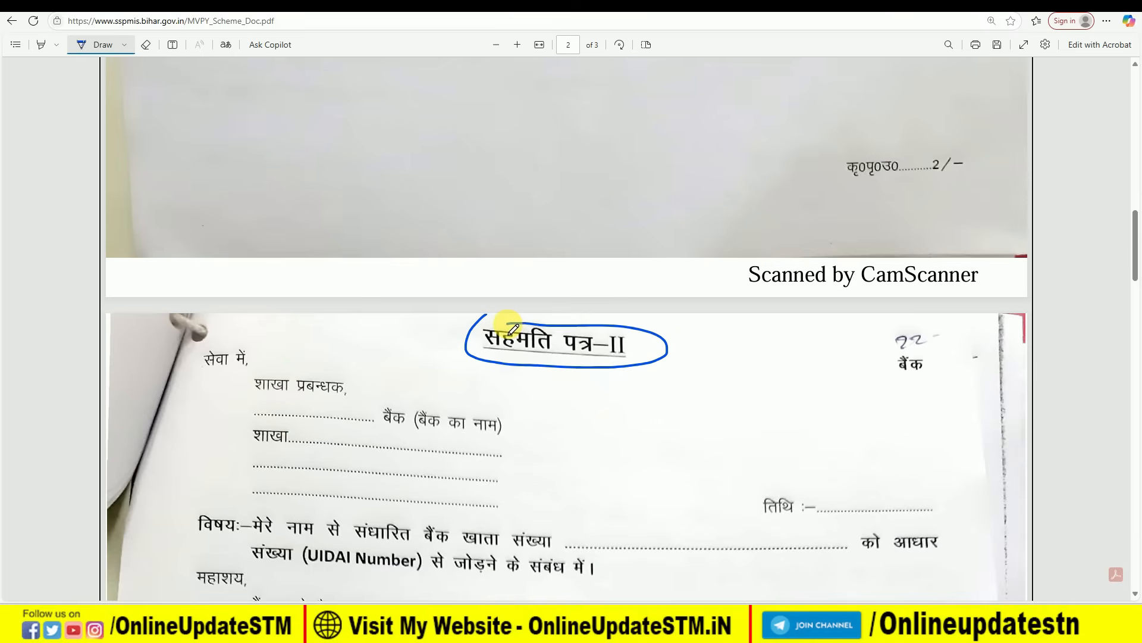
scroll(512, 329, "down", 20)
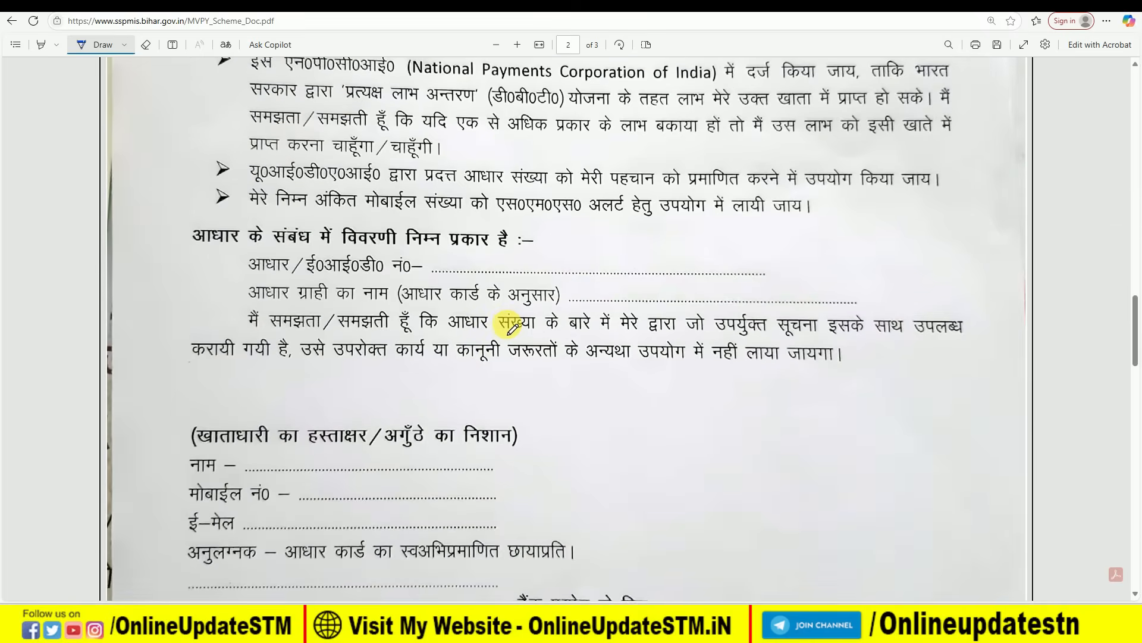
scroll(509, 327, "down", 5)
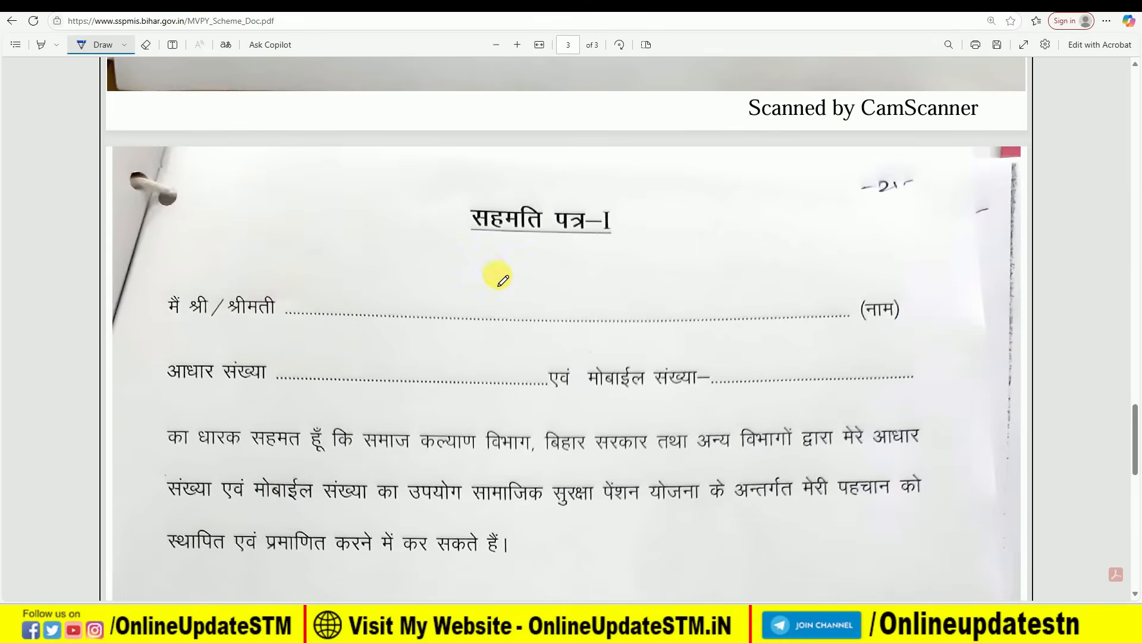
mouse_move(474, 200)
left_mouse_down()
mouse_move(444, 210)
mouse_move(663, 224)
mouse_move(522, 192)
left_mouse_up()
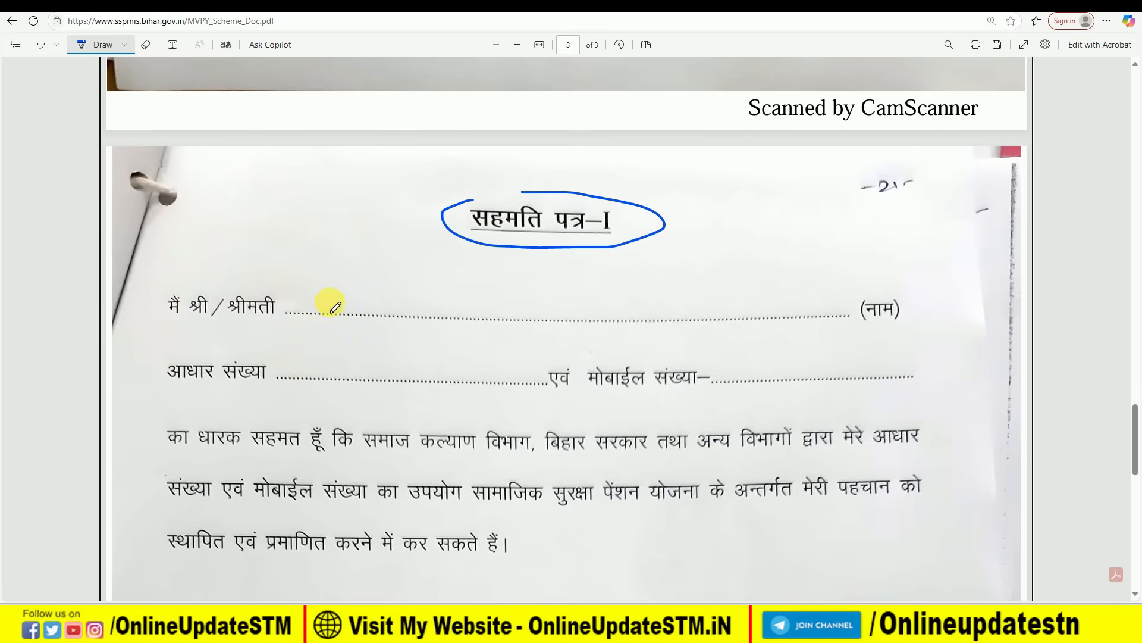
left_click_drag(353, 309, 620, 305)
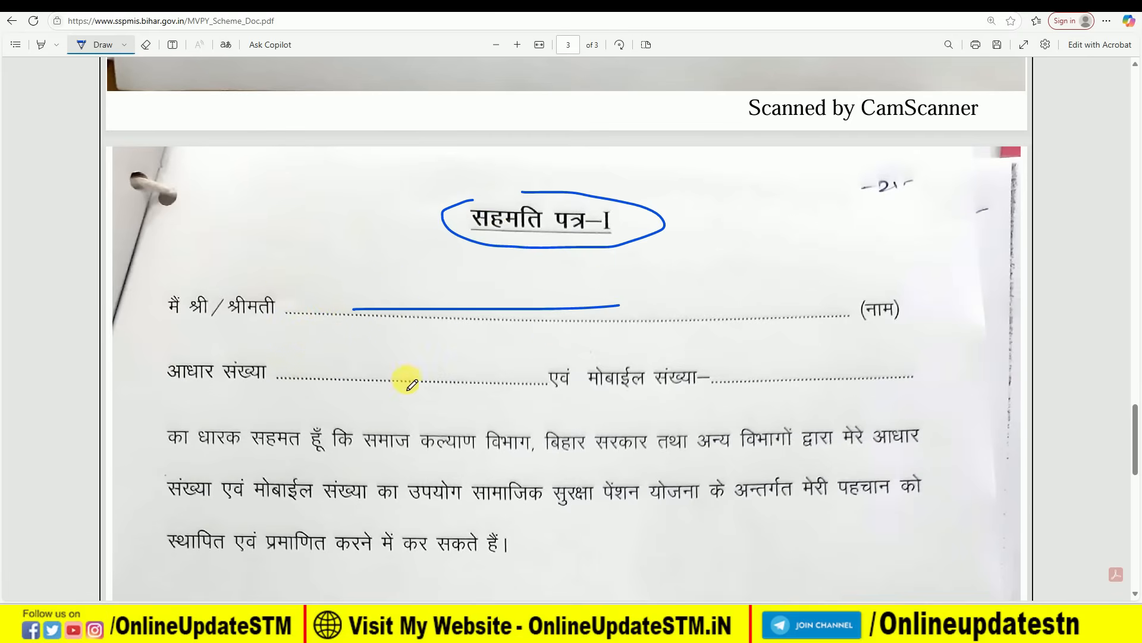
left_click_drag(311, 378, 384, 363)
left_click_drag(745, 382, 786, 373)
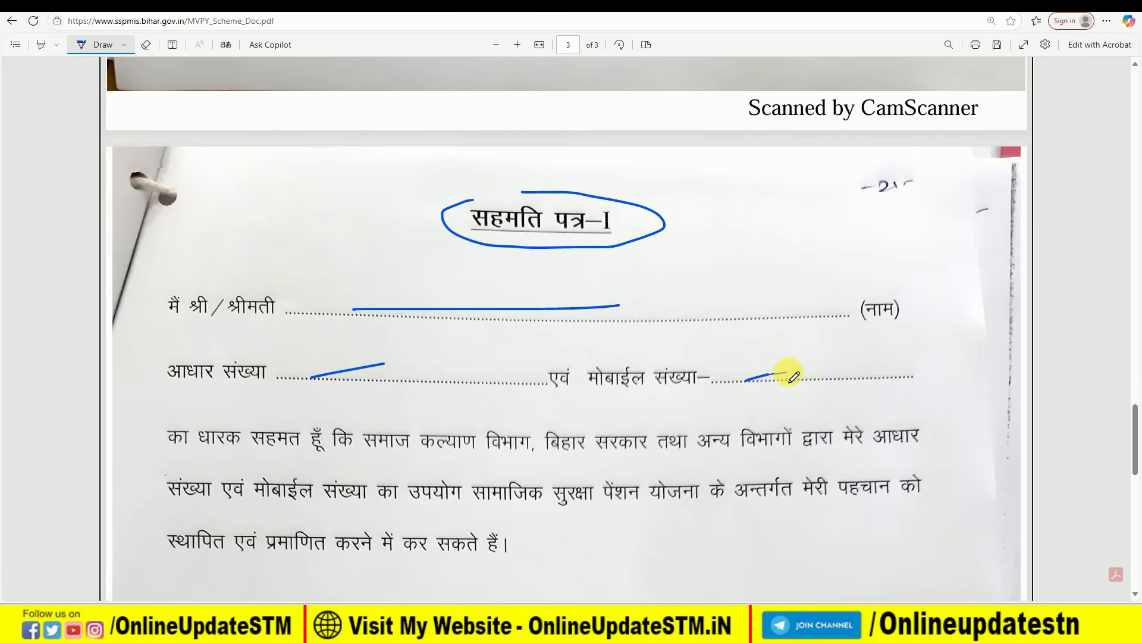
- Ink over the remaining consent form I blanks, including the name and address lines
scroll(694, 395, "down", 3)
scroll(655, 387, "down", 1)
mouse_move(617, 376)
left_mouse_down()
mouse_move(677, 405)
mouse_move(740, 375)
mouse_move(645, 344)
mouse_move(617, 398)
left_mouse_up()
scroll(735, 511, "down", 1)
left_click_drag(700, 453, 796, 449)
scroll(798, 452, "down", 1)
left_click_drag(707, 464, 760, 457)
left_click_drag(707, 525, 804, 513)
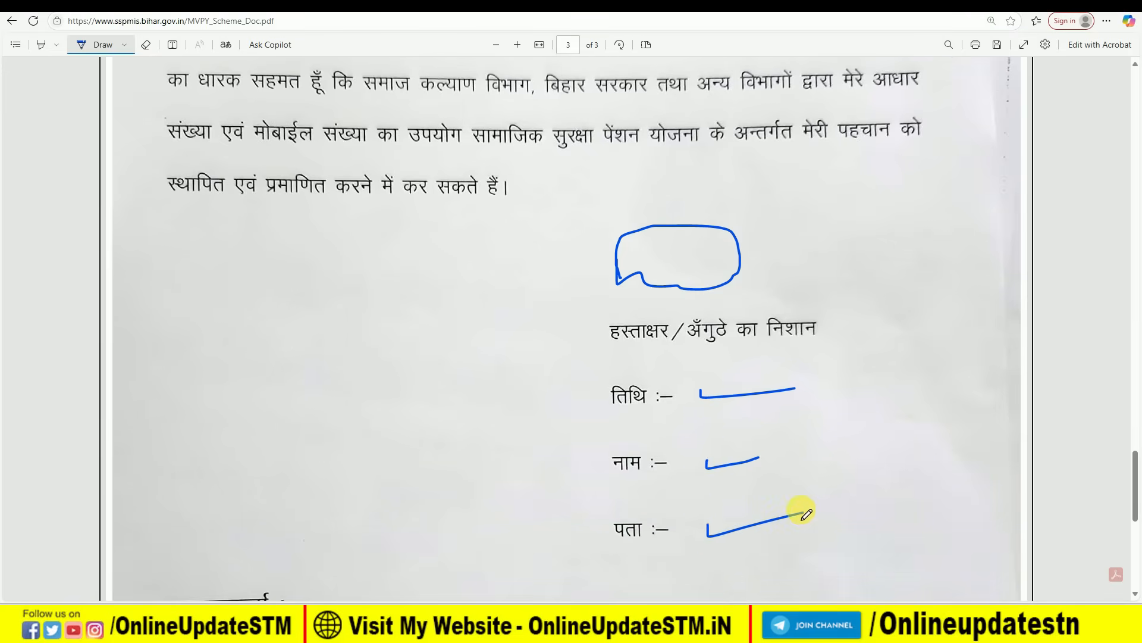
- Mark the identifier's signature, name and address blanks and circle the पहचानकर्ता heading
scroll(546, 480, "down", 5)
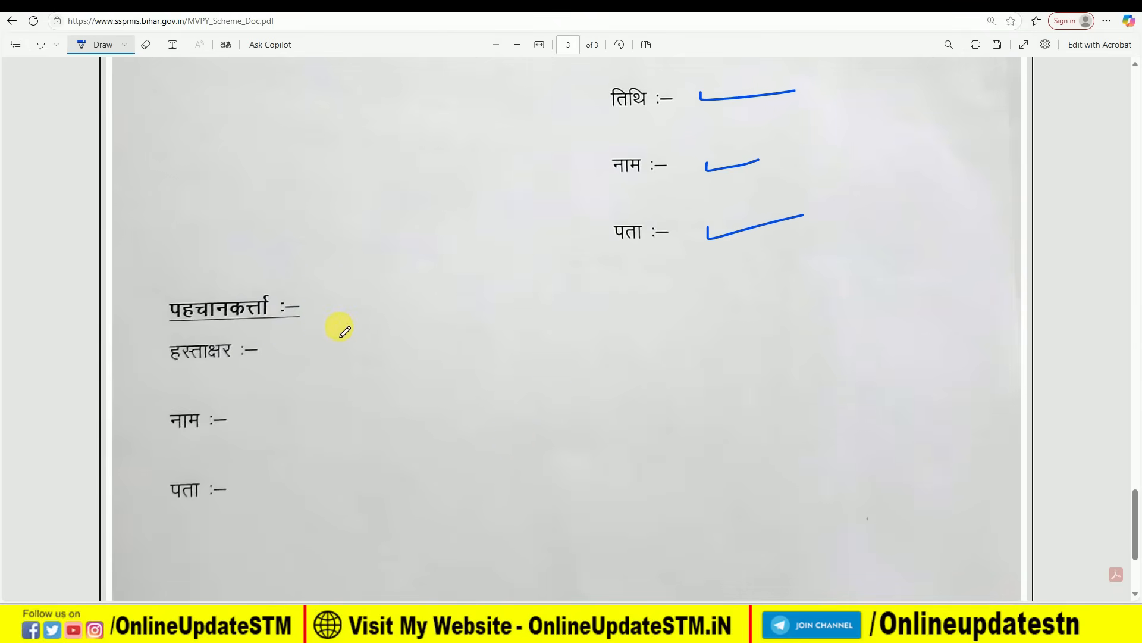
mouse_move(296, 342)
left_mouse_down()
mouse_move(351, 355)
mouse_move(359, 345)
left_mouse_up()
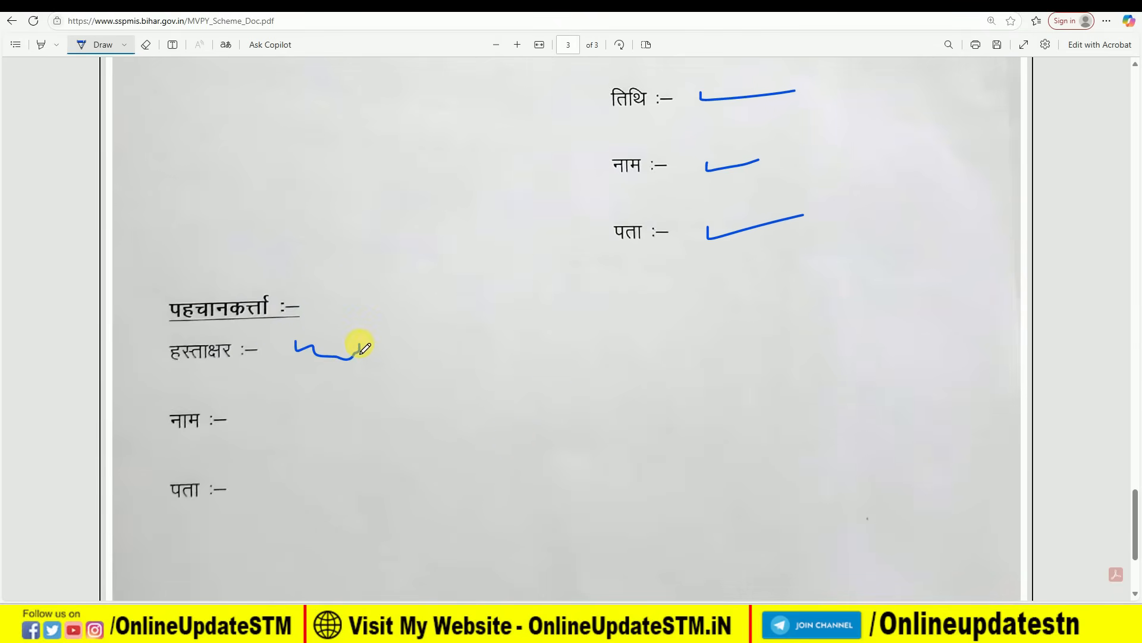
left_click_drag(266, 410, 344, 422)
mouse_move(252, 477)
left_mouse_down()
mouse_move(313, 497)
mouse_move(247, 470)
left_mouse_up()
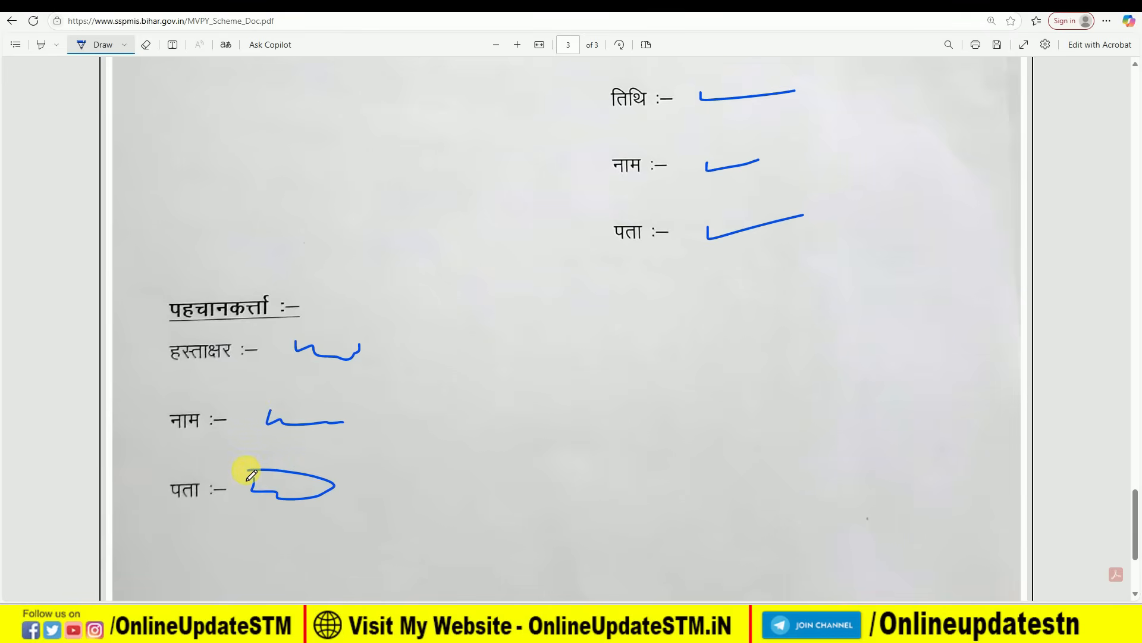
scroll(251, 474, "down", 3)
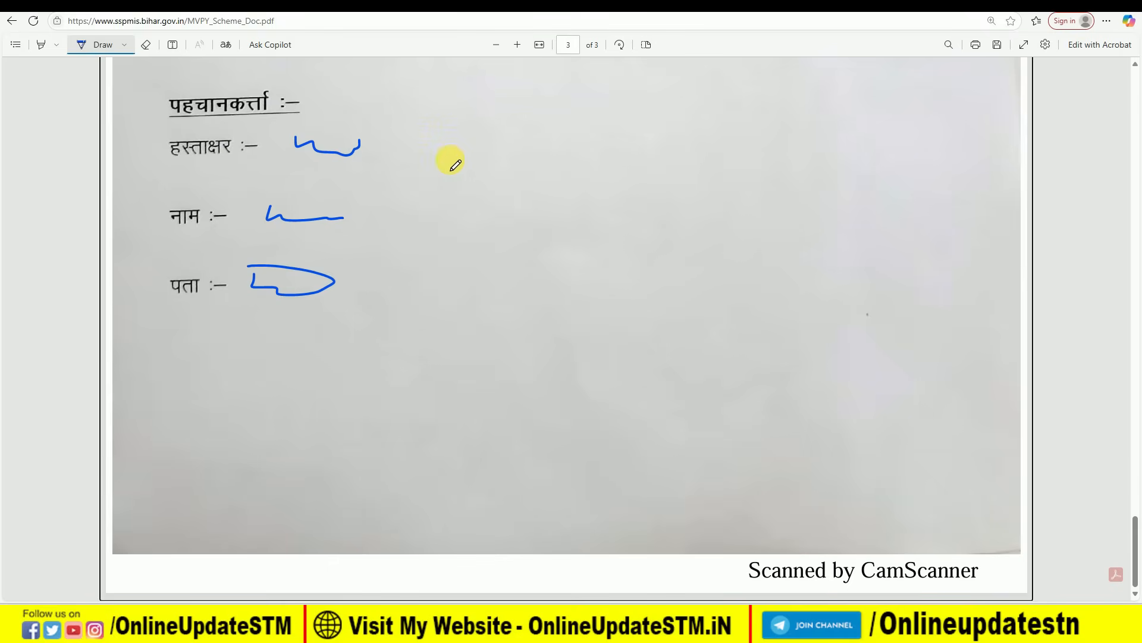
mouse_move(159, 93)
left_mouse_down()
mouse_move(196, 126)
mouse_move(300, 93)
mouse_move(190, 85)
left_mouse_up()
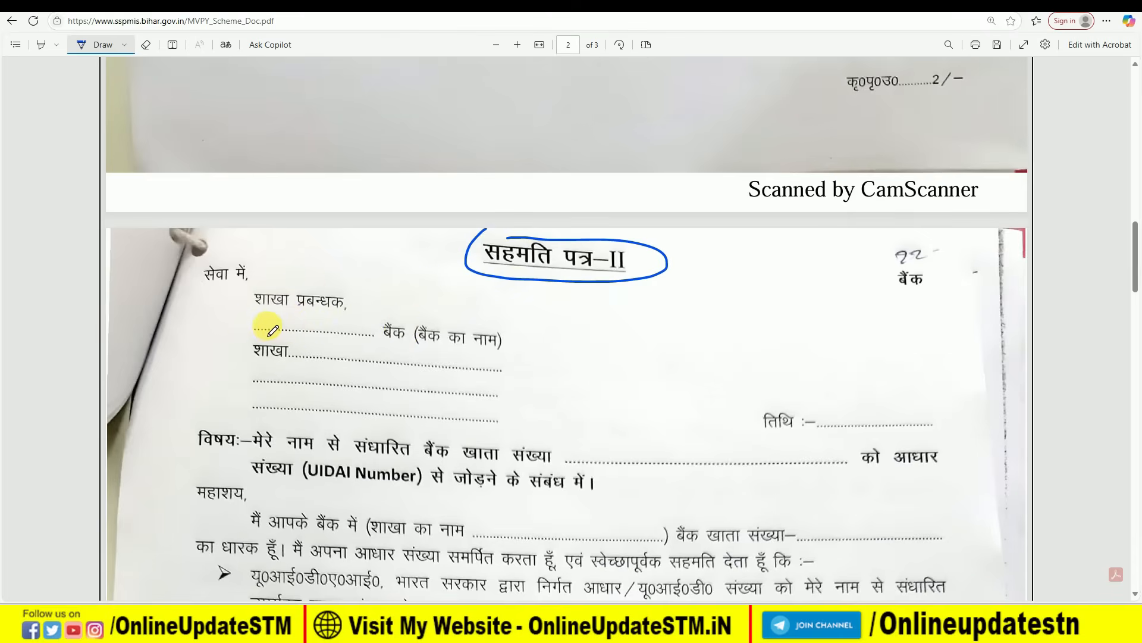
- Box the bank name blank and mark the account number and branch name blanks
mouse_move(295, 331)
left_mouse_down()
mouse_move(332, 326)
mouse_move(270, 315)
mouse_move(268, 326)
left_mouse_up()
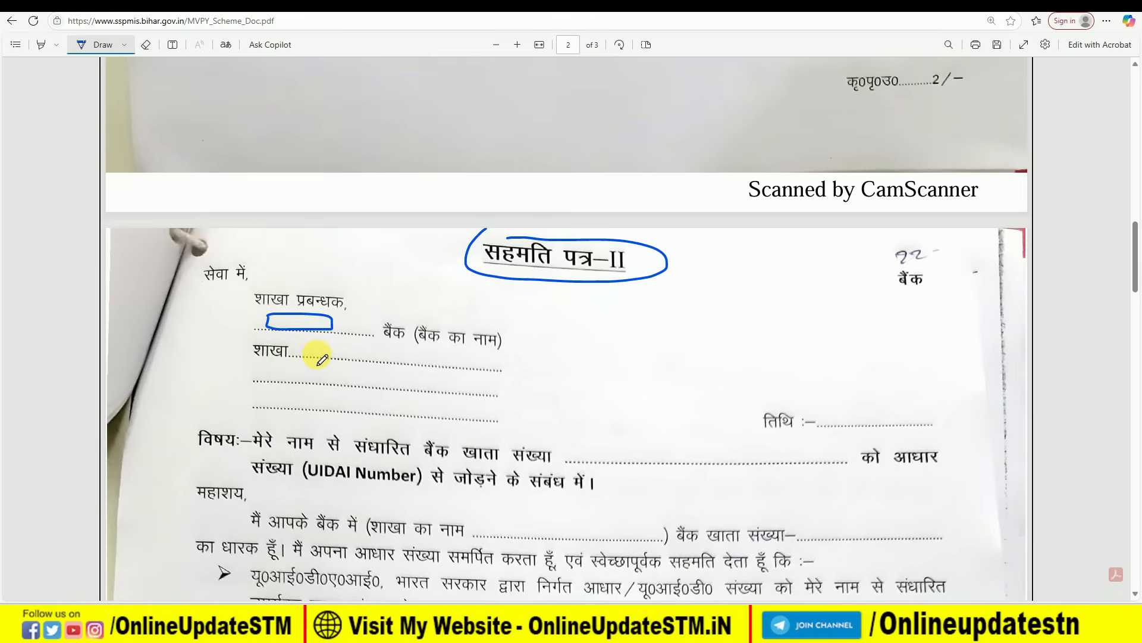
left_click_drag(304, 354, 408, 360)
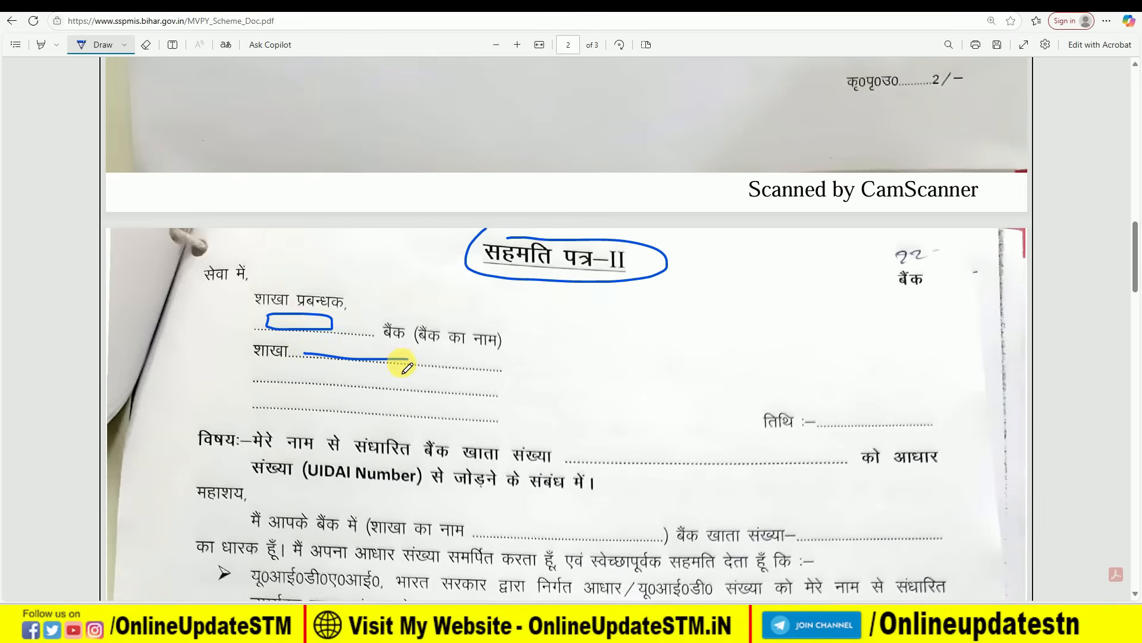
scroll(395, 381, "down", 1)
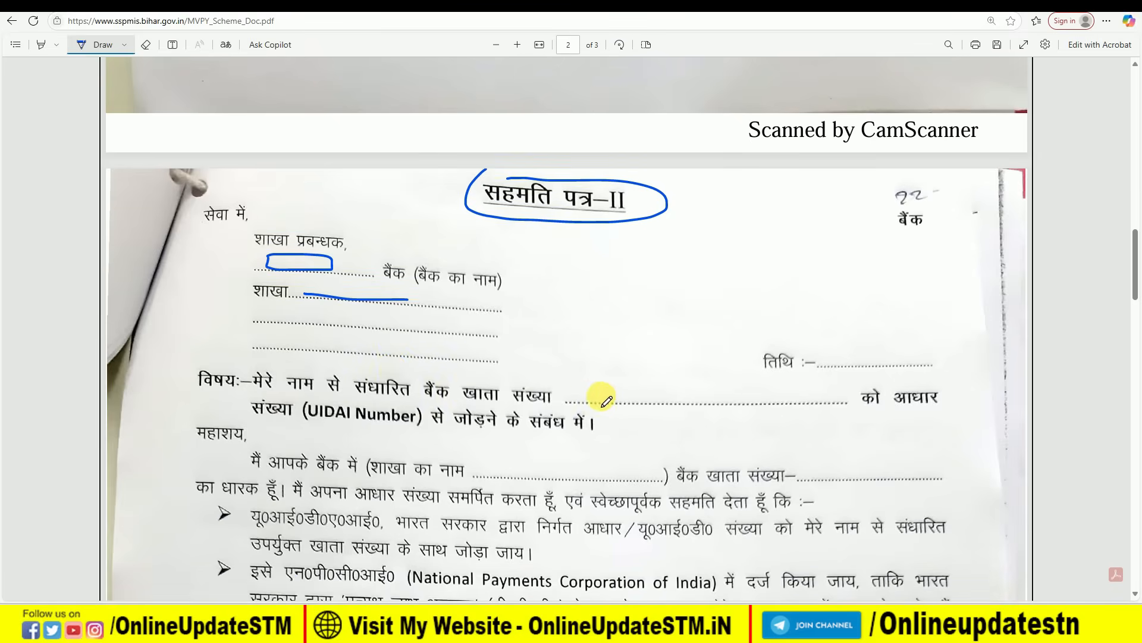
mouse_move(589, 386)
left_mouse_down()
mouse_move(738, 410)
mouse_move(767, 387)
mouse_move(582, 388)
left_mouse_up()
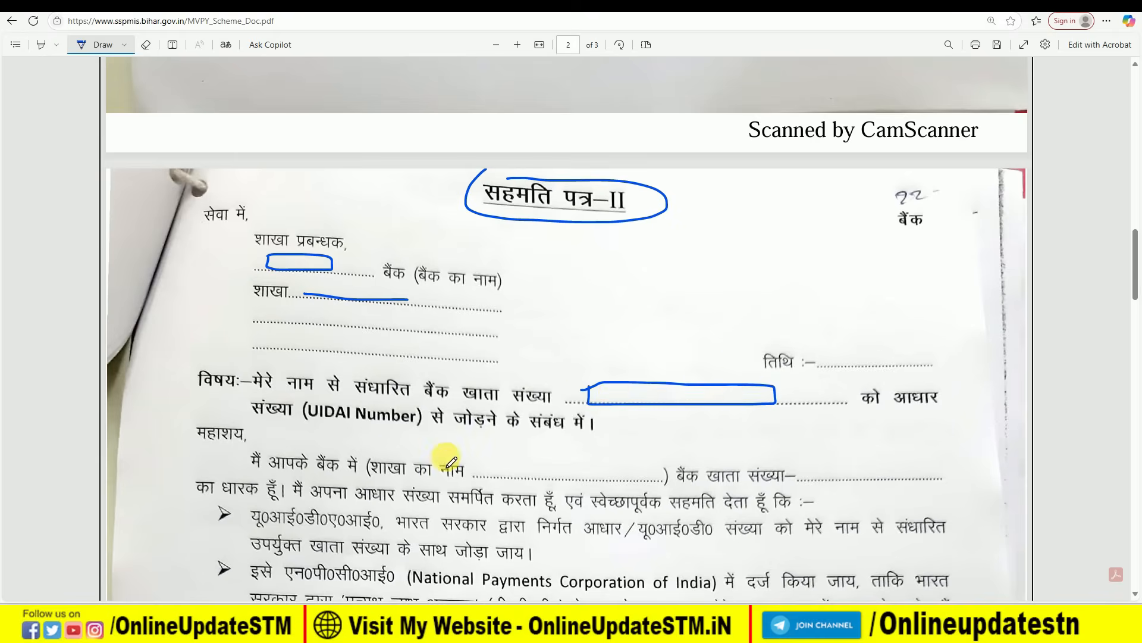
mouse_move(503, 464)
left_mouse_down()
mouse_move(497, 475)
mouse_move(592, 475)
left_mouse_up()
mouse_move(817, 456)
left_mouse_down()
mouse_move(814, 475)
mouse_move(967, 475)
mouse_move(842, 446)
left_mouse_up()
- Box the Aadhaar number and Aadhaar holder name blanks
scroll(634, 427, "down", 1)
scroll(635, 423, "down", 5)
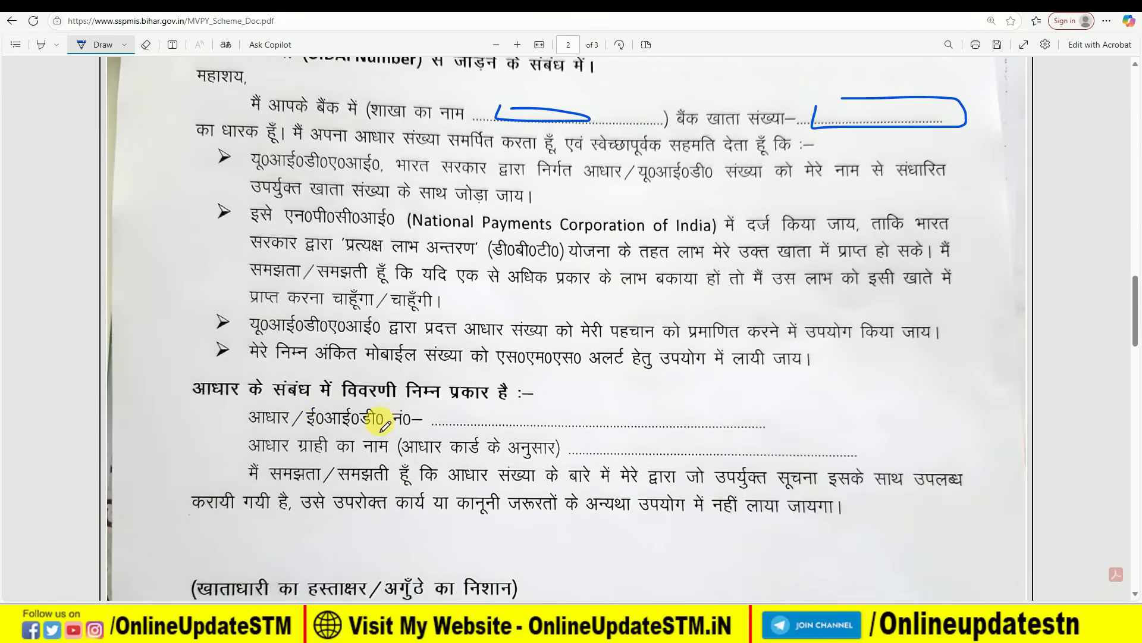
mouse_move(454, 408)
left_mouse_down()
mouse_move(474, 429)
mouse_move(578, 423)
mouse_move(454, 411)
left_mouse_up()
scroll(428, 432, "down", 1)
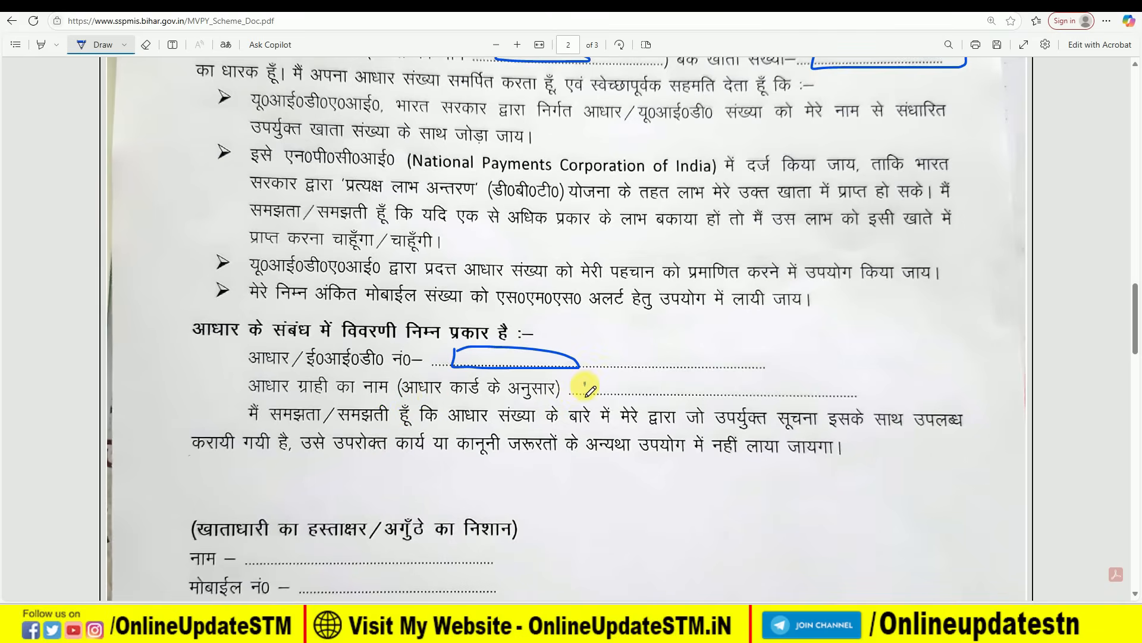
mouse_move(583, 392)
left_mouse_down()
mouse_move(704, 394)
mouse_move(705, 377)
left_mouse_up()
mouse_move(687, 376)
left_mouse_down()
mouse_move(583, 386)
mouse_move(695, 378)
mouse_move(685, 378)
mouse_move(705, 393)
left_mouse_up()
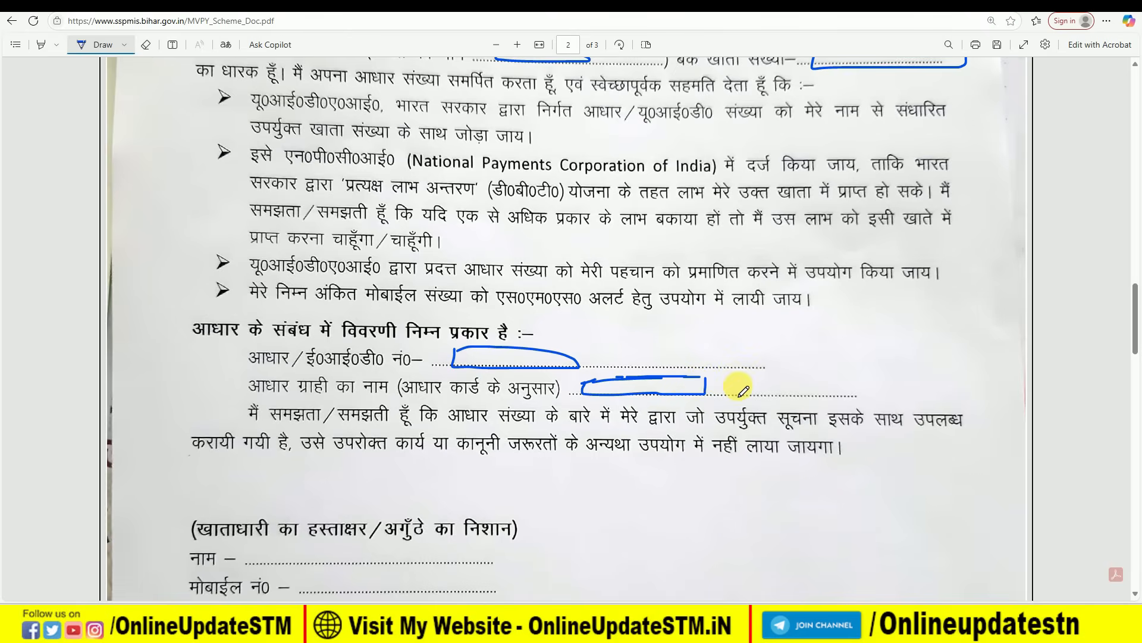
- Mark the account holder's signature space and name line, and underline आधार कार्ड in the attachment line
scroll(315, 454, "down", 2)
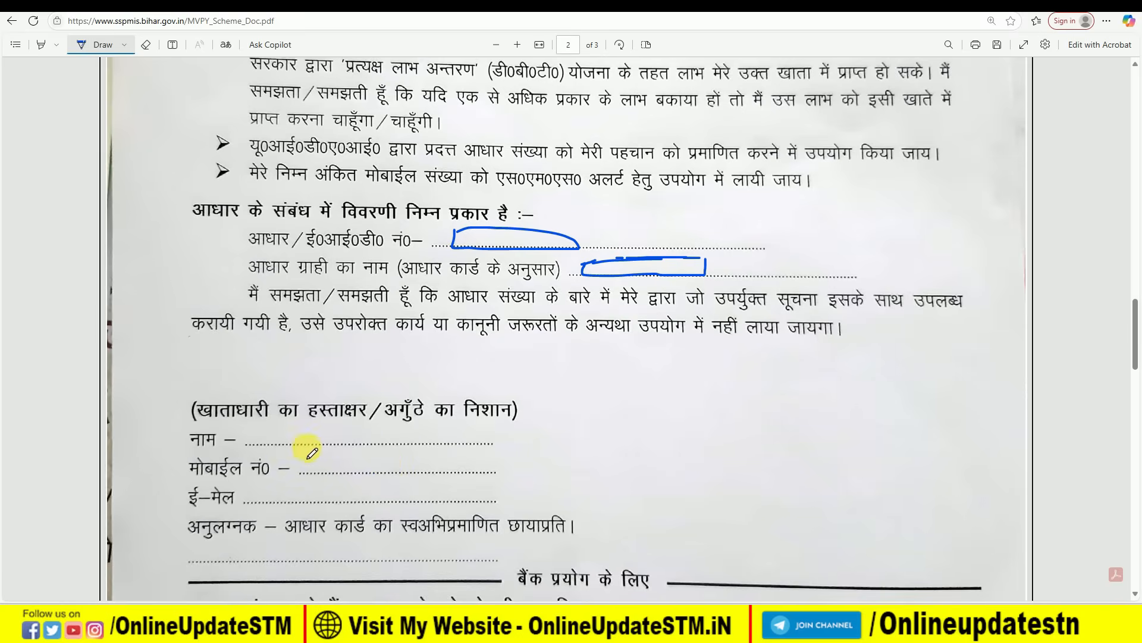
mouse_move(243, 367)
left_mouse_down()
mouse_move(274, 381)
mouse_move(381, 370)
mouse_move(236, 353)
left_mouse_up()
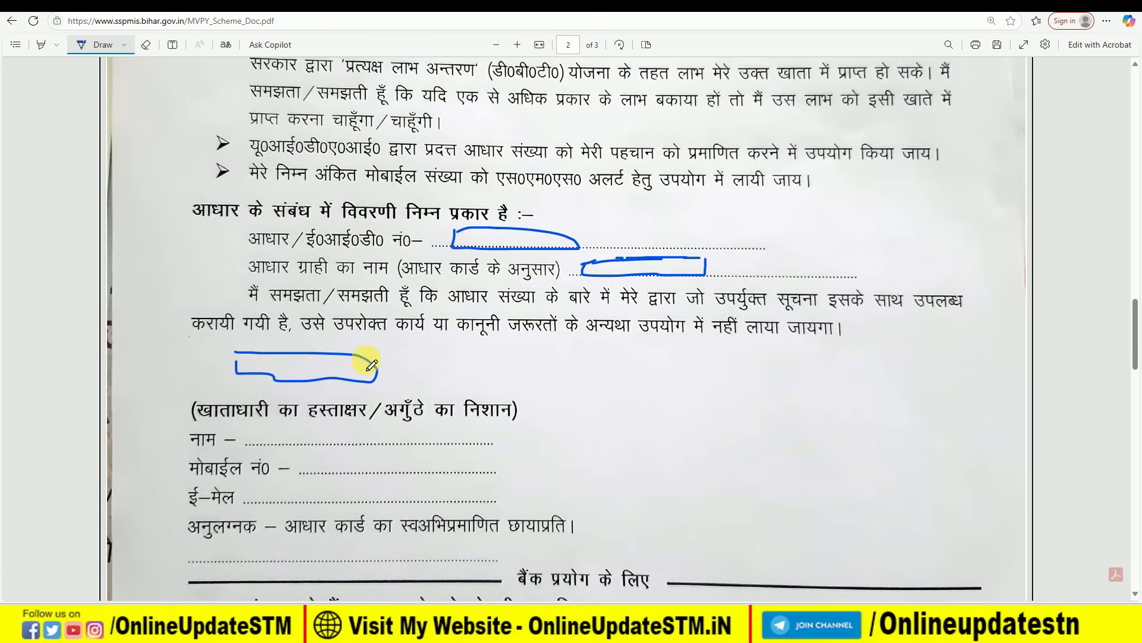
left_click_drag(288, 442, 310, 433)
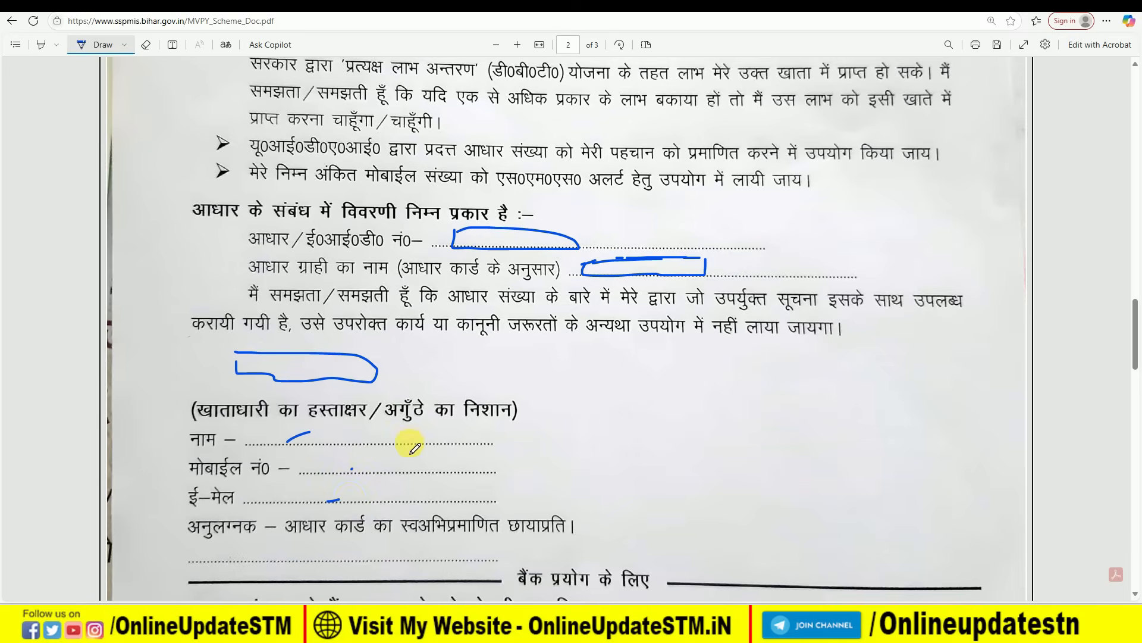
left_click_drag(293, 545, 365, 543)
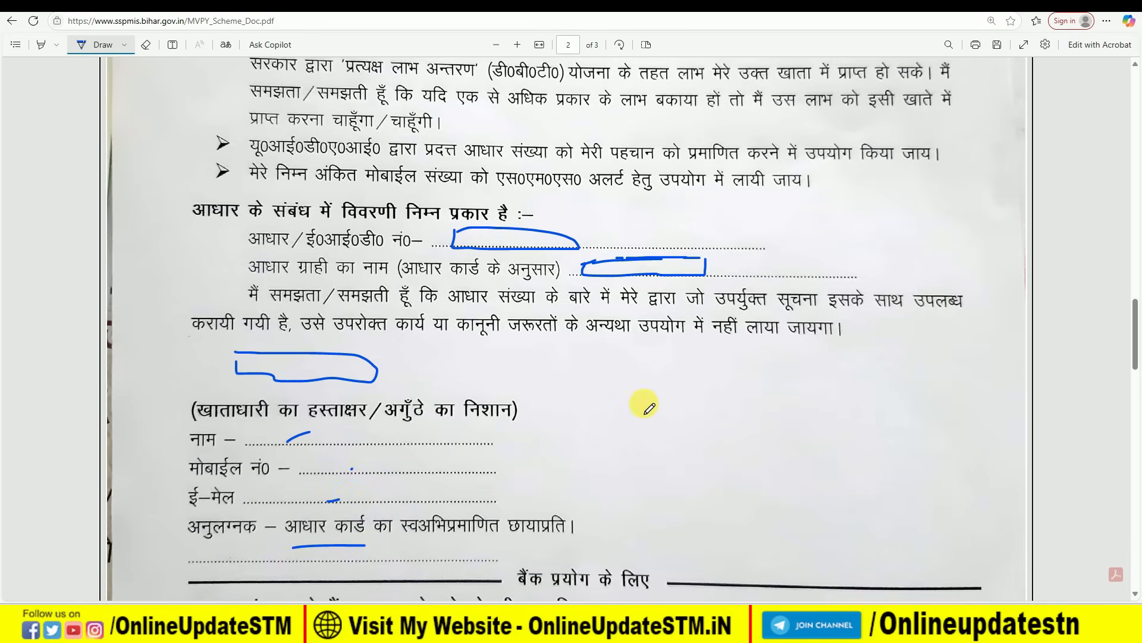
- Circle the bank-use heading, write SBI as the bank name, and mark the account, Aadhaar and mobile lines
scroll(645, 406, "down", 2)
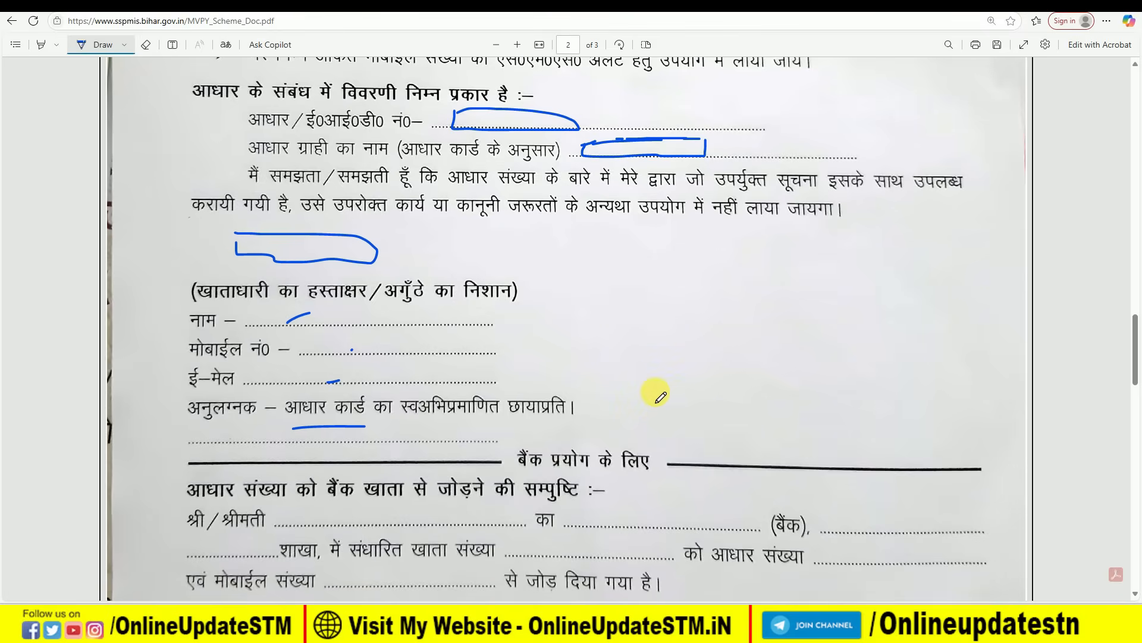
scroll(705, 309, "down", 1)
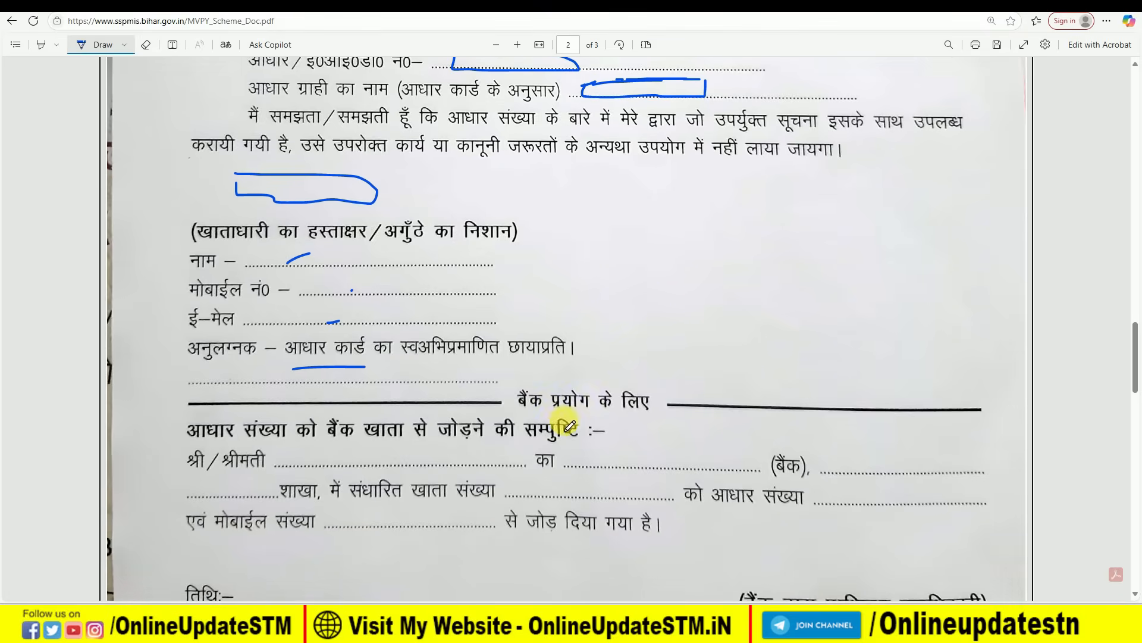
mouse_move(512, 412)
left_mouse_down()
mouse_move(612, 409)
mouse_move(607, 382)
mouse_move(548, 395)
left_mouse_up()
left_click_drag(308, 462, 356, 461)
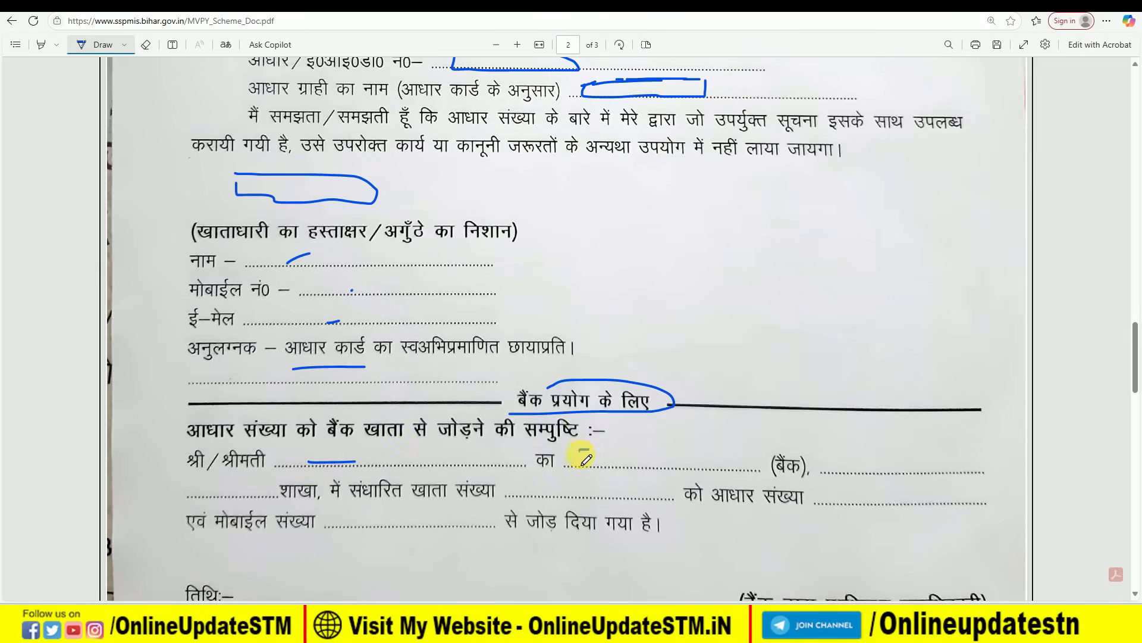
mouse_move(596, 471)
left_mouse_down()
mouse_move(592, 461)
mouse_move(638, 467)
left_mouse_up()
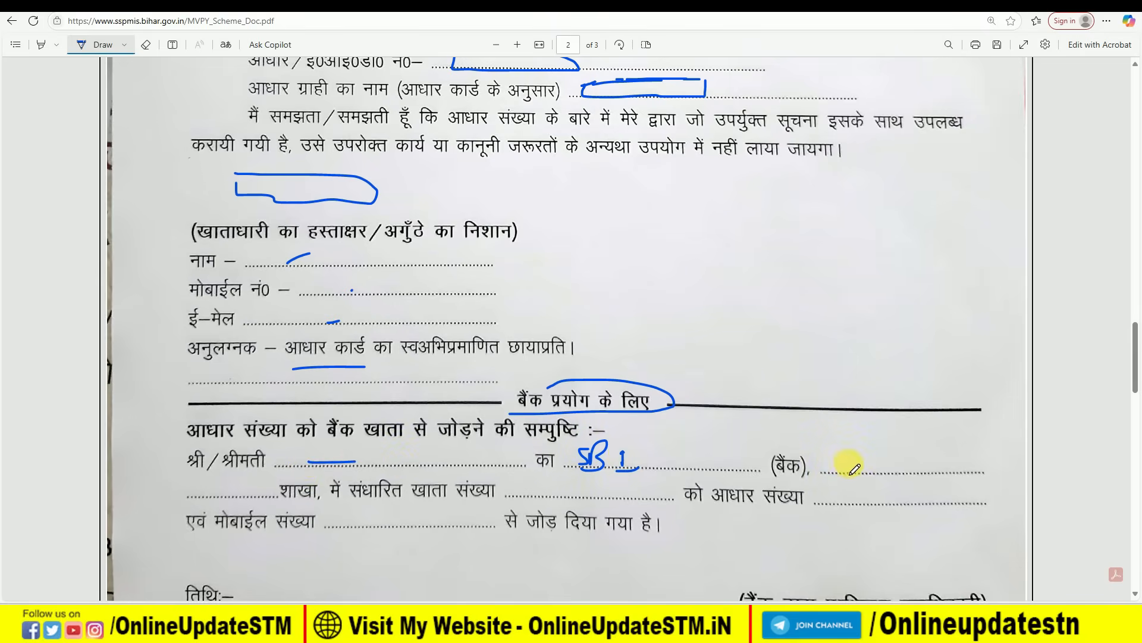
left_click_drag(838, 463, 870, 463)
left_click_drag(569, 493, 605, 493)
left_click_drag(845, 499, 885, 498)
left_click_drag(336, 526, 365, 525)
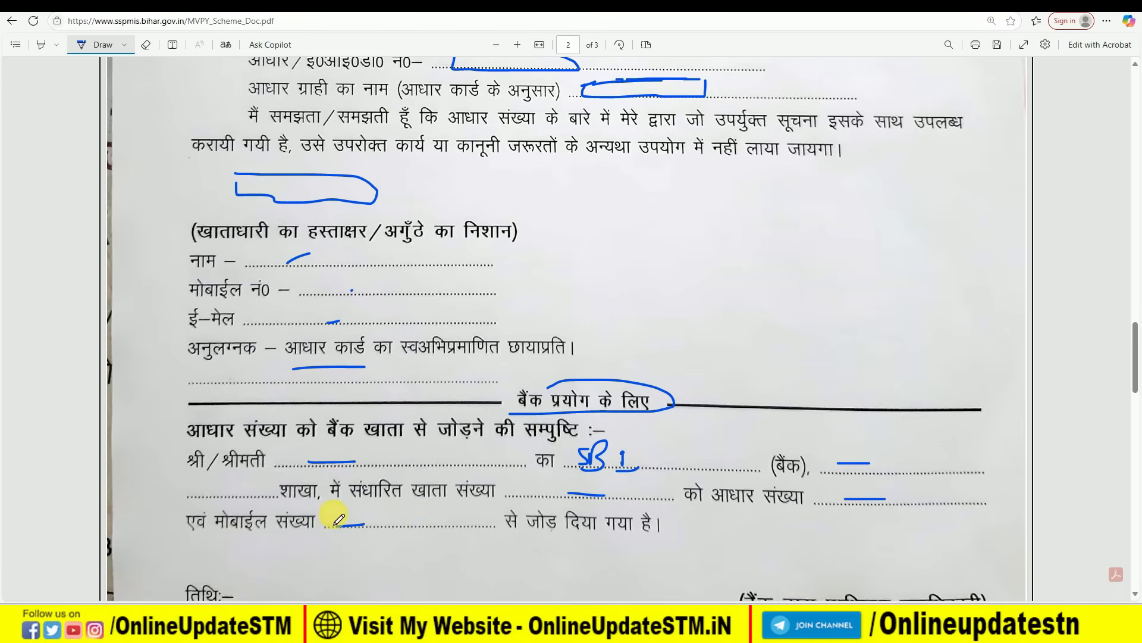
mouse_move(549, 387)
left_mouse_down()
mouse_move(561, 383)
mouse_move(510, 401)
mouse_move(536, 419)
left_mouse_up()
- Mark the bank official's signature space and the bank's date line
scroll(723, 416, "down", 2)
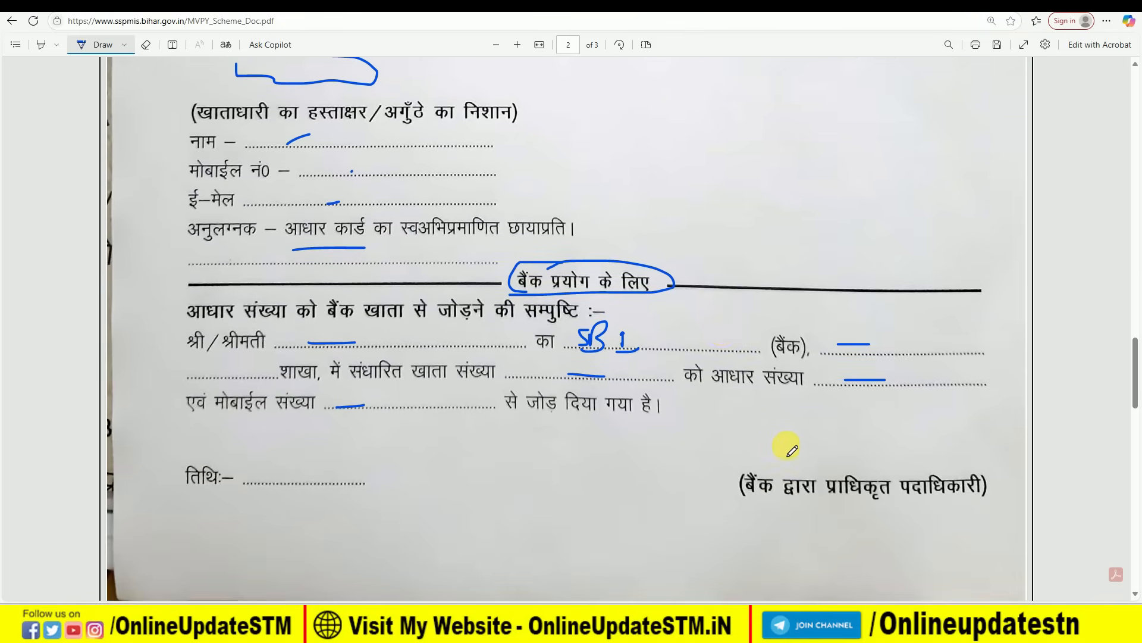
mouse_move(770, 440)
left_mouse_down()
mouse_move(834, 445)
mouse_move(798, 426)
mouse_move(769, 434)
left_mouse_up()
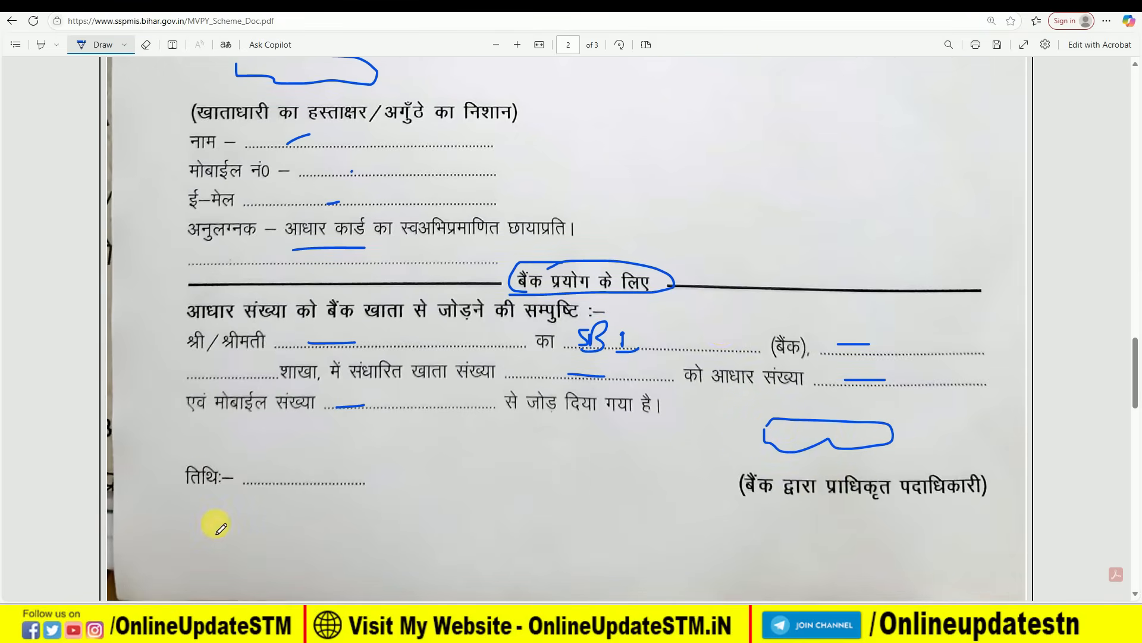
left_click_drag(266, 458, 366, 468)
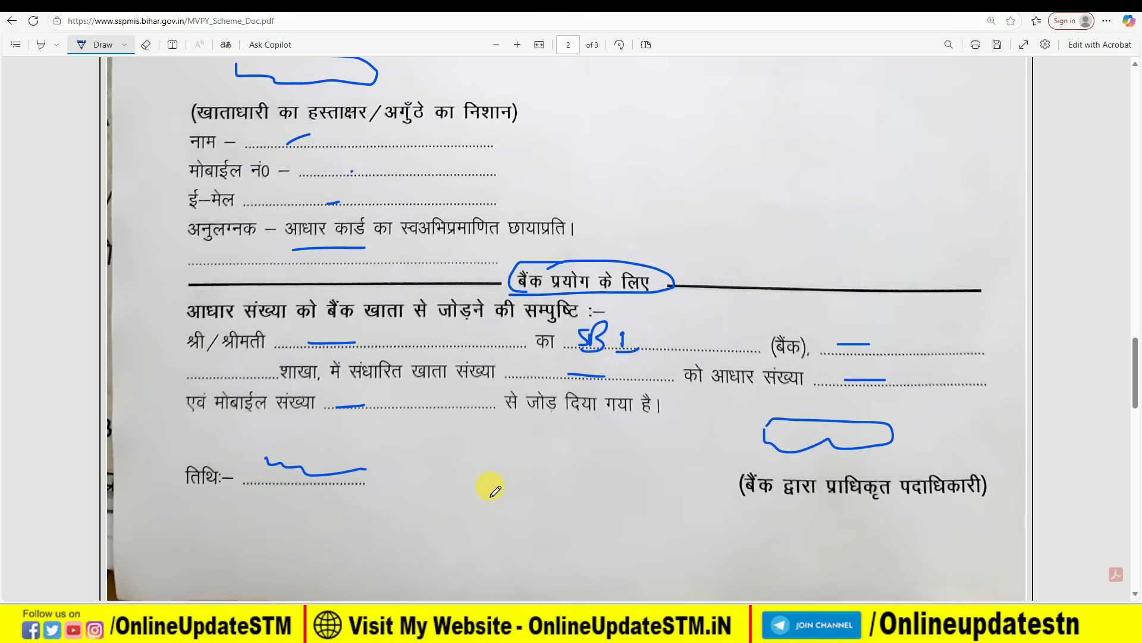
scroll(495, 489, "up", 1)
scroll(482, 494, "up", 10)
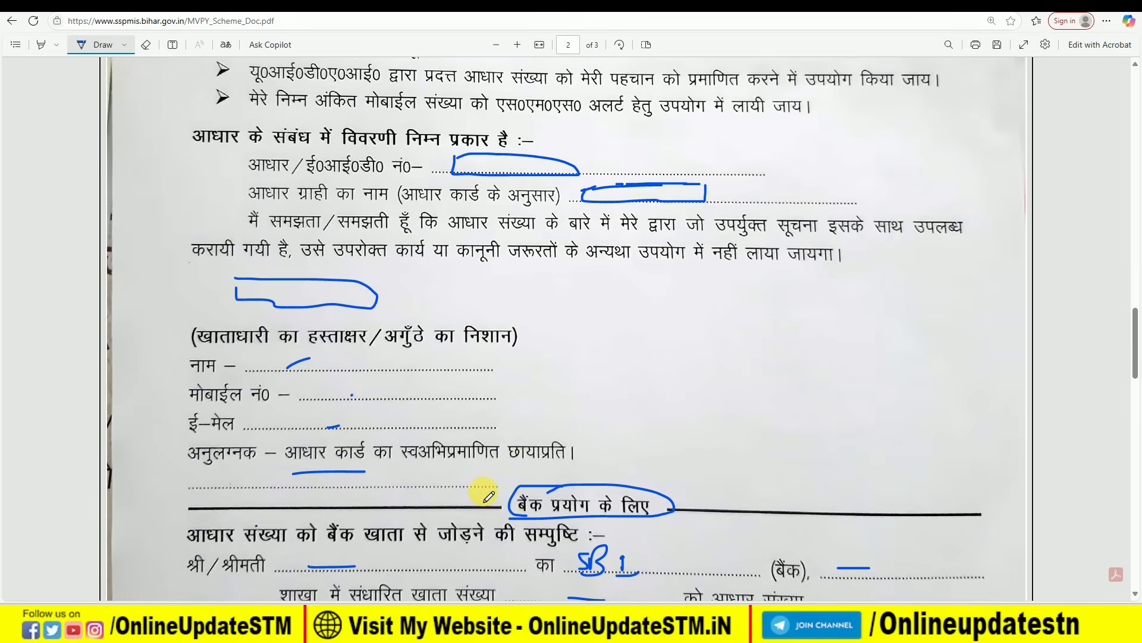
scroll(384, 482, "up", 3)
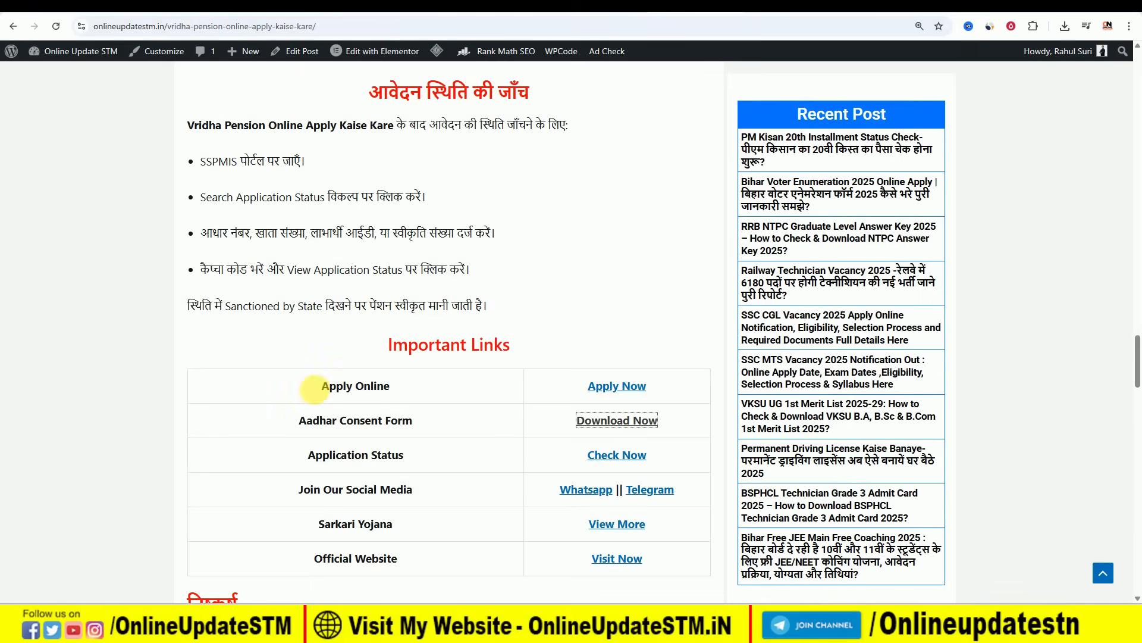
- Highlight the Apply Online row and follow its Apply Now link to SSPMIS
left_click_drag(307, 389, 399, 388)
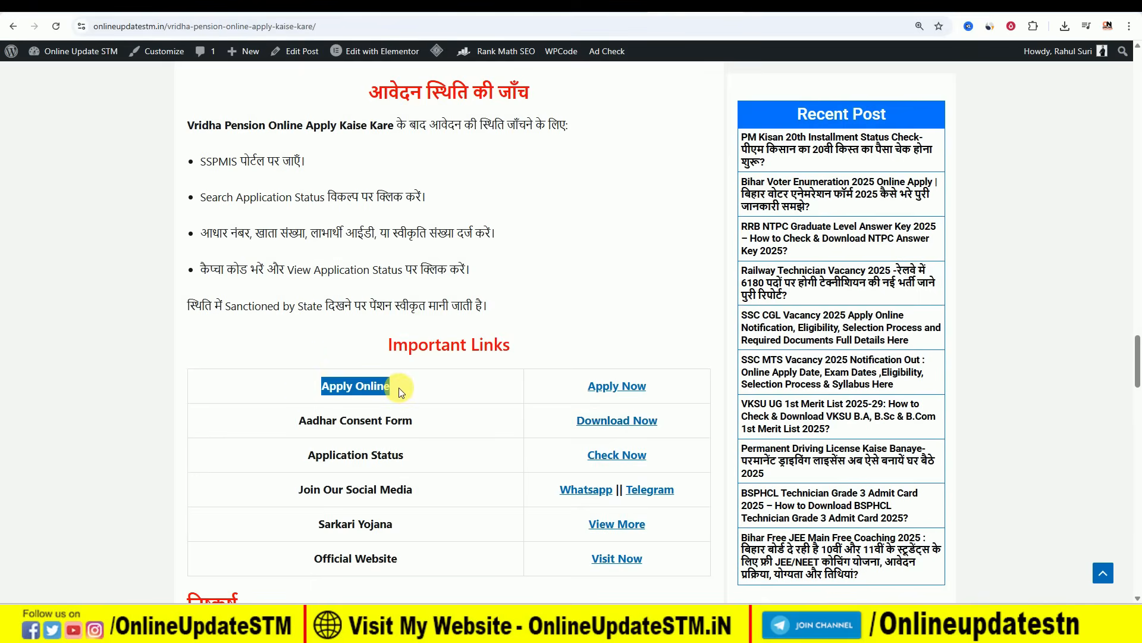
left_click(619, 387)
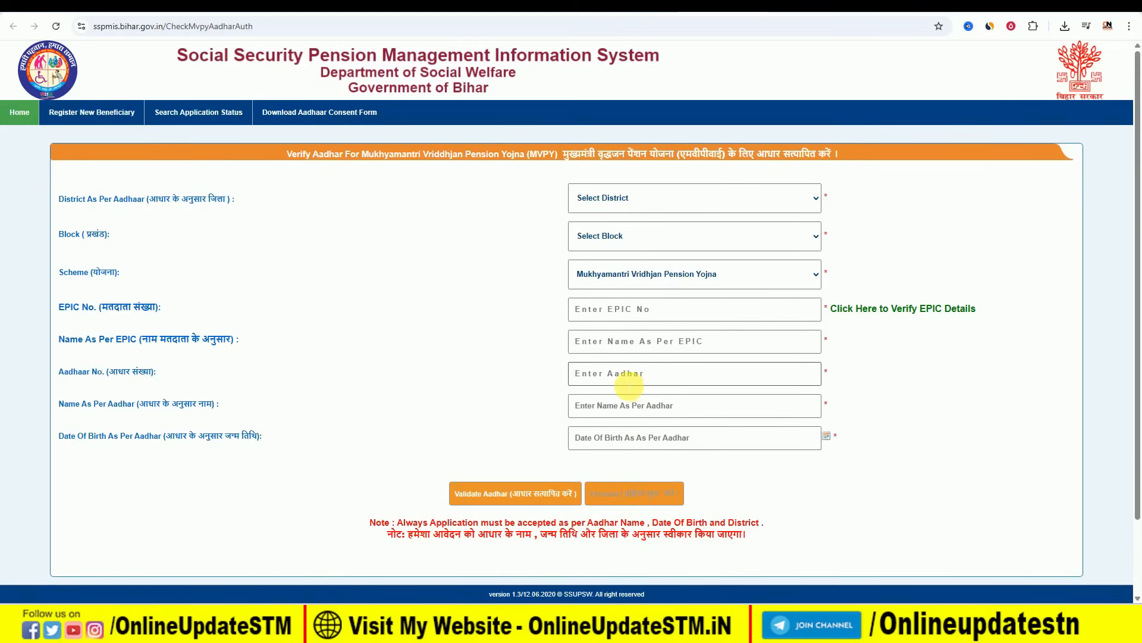
- Select SITAMARHI as the district and Sonbarsa as the block, then start the EPIC name entry
left_click(637, 197)
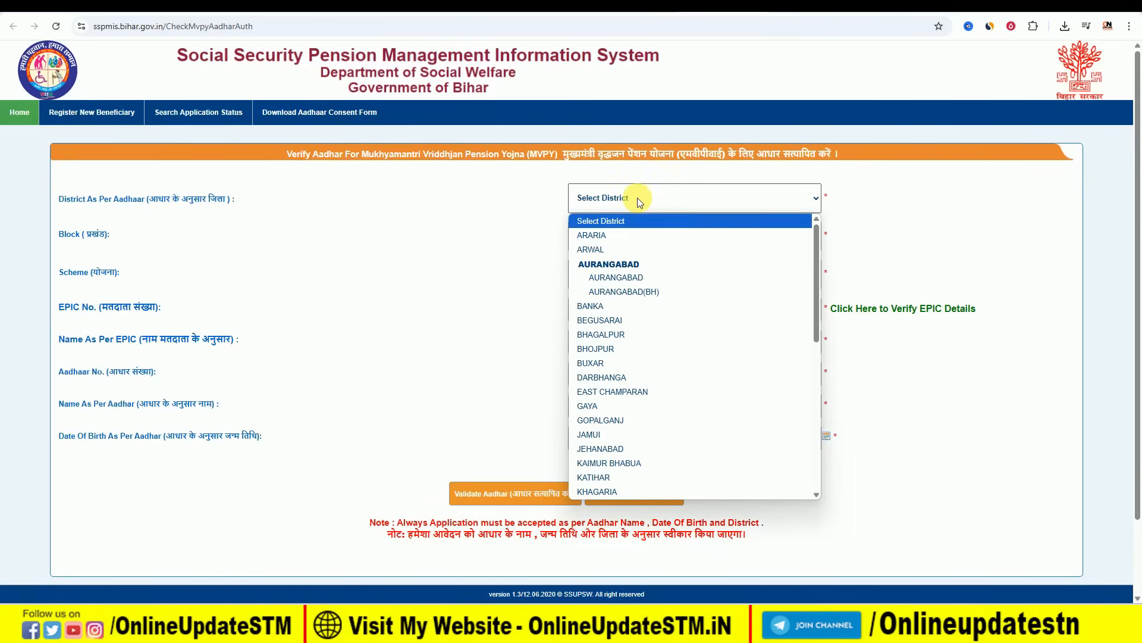
scroll(639, 369, "down", 2)
scroll(643, 386, "down", 5)
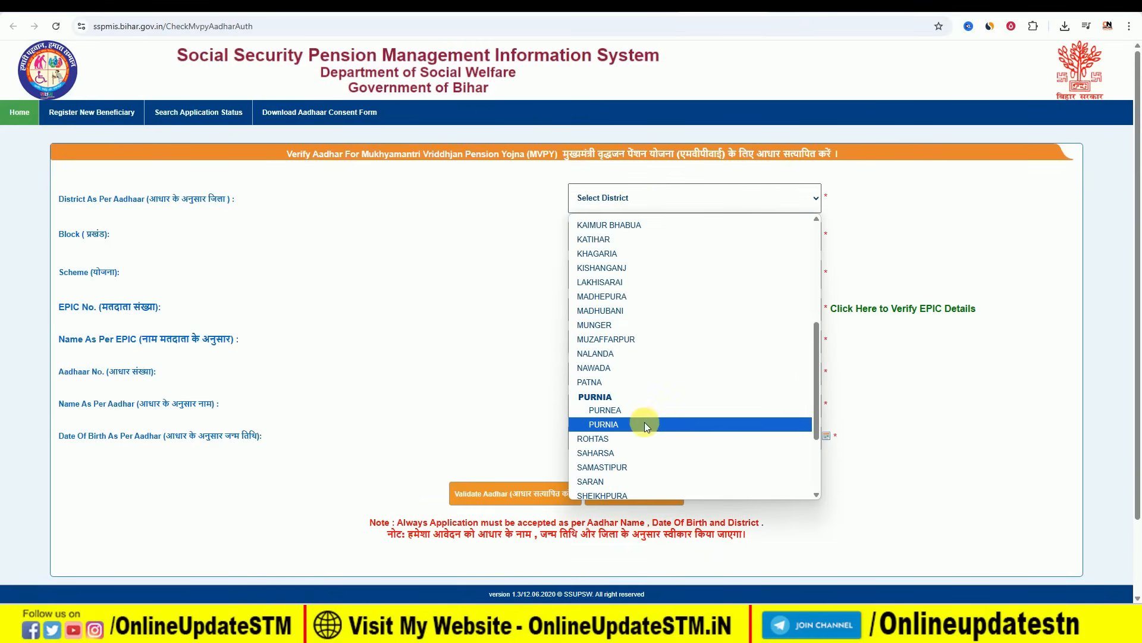
left_click(642, 408)
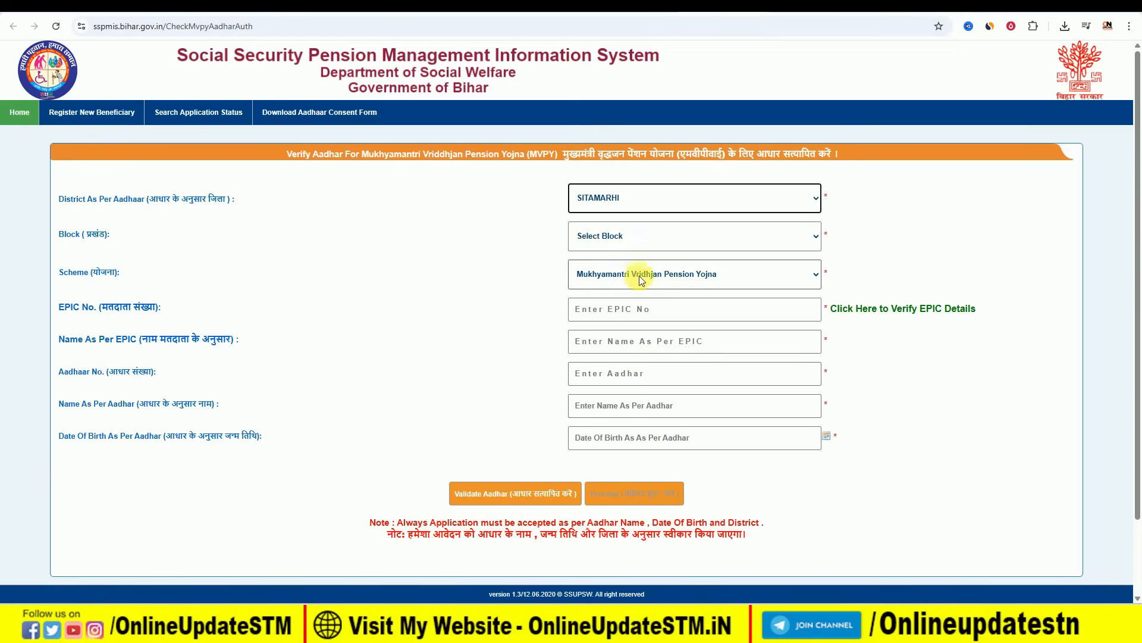
left_click(646, 238)
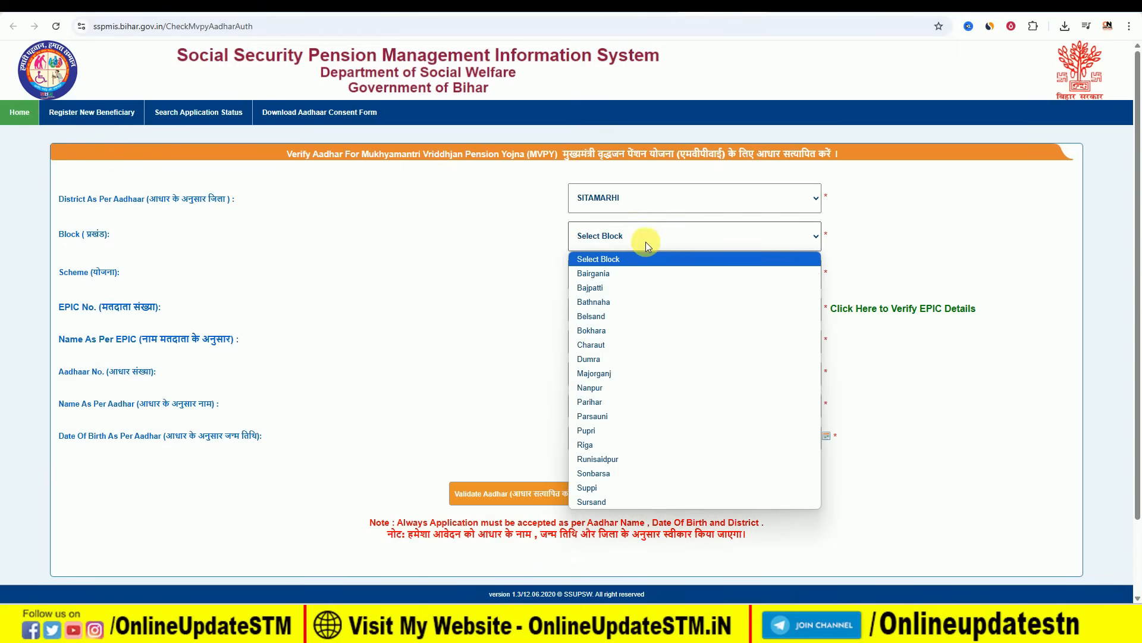
left_click(652, 472)
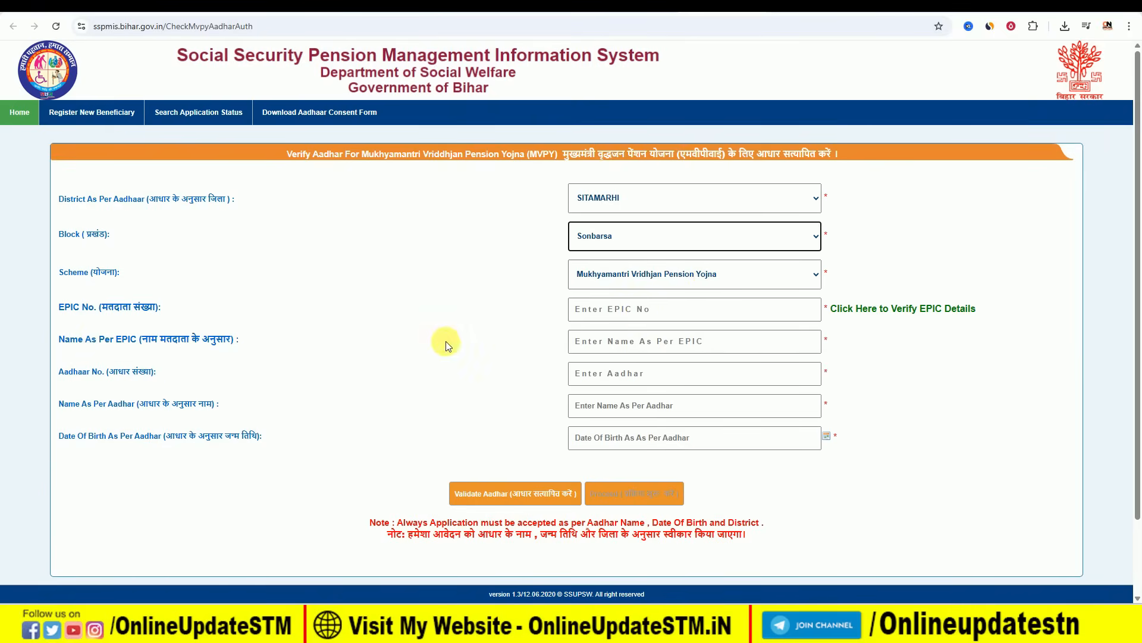
left_click(661, 343)
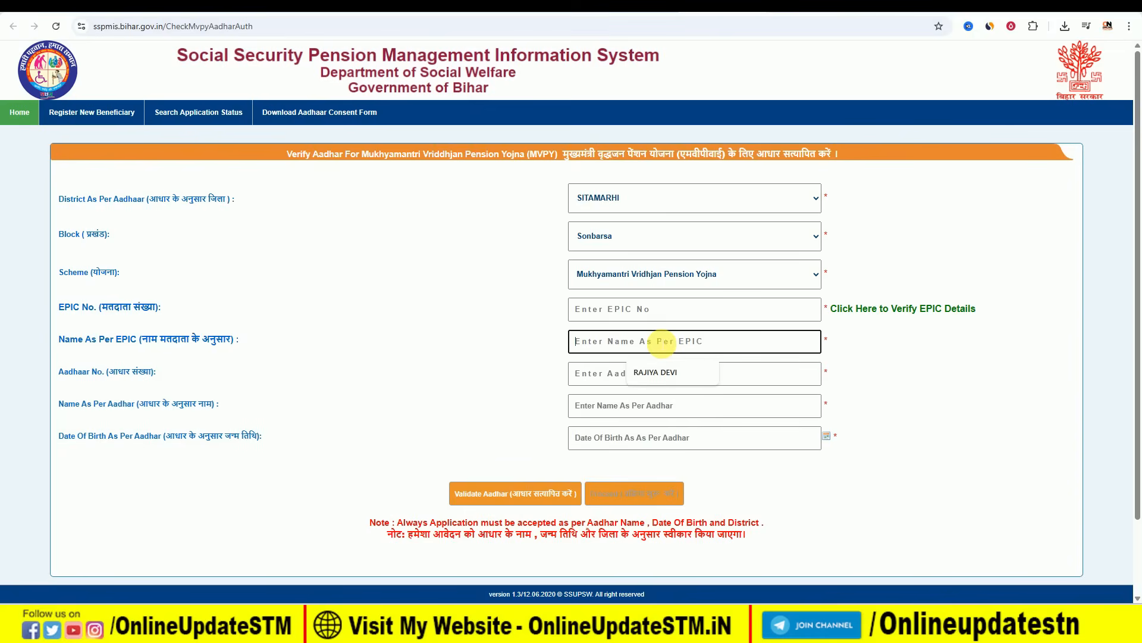
left_click(909, 345)
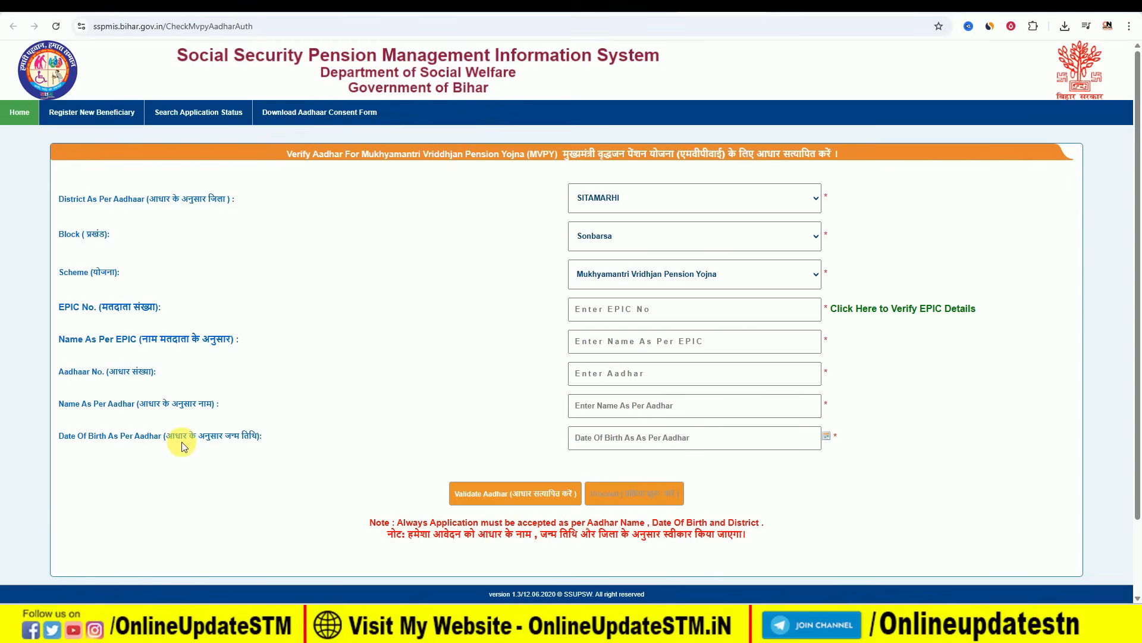
- Set the birth date to 1962-01-01 and proceed to the MVPY registration form
left_click(828, 437)
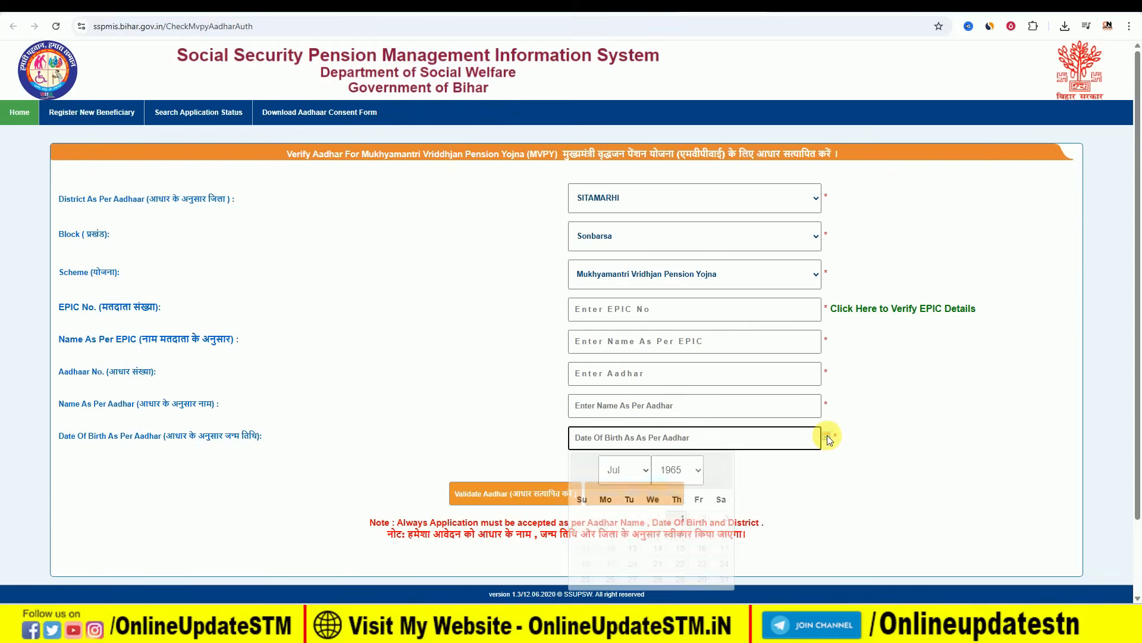
left_click(677, 473)
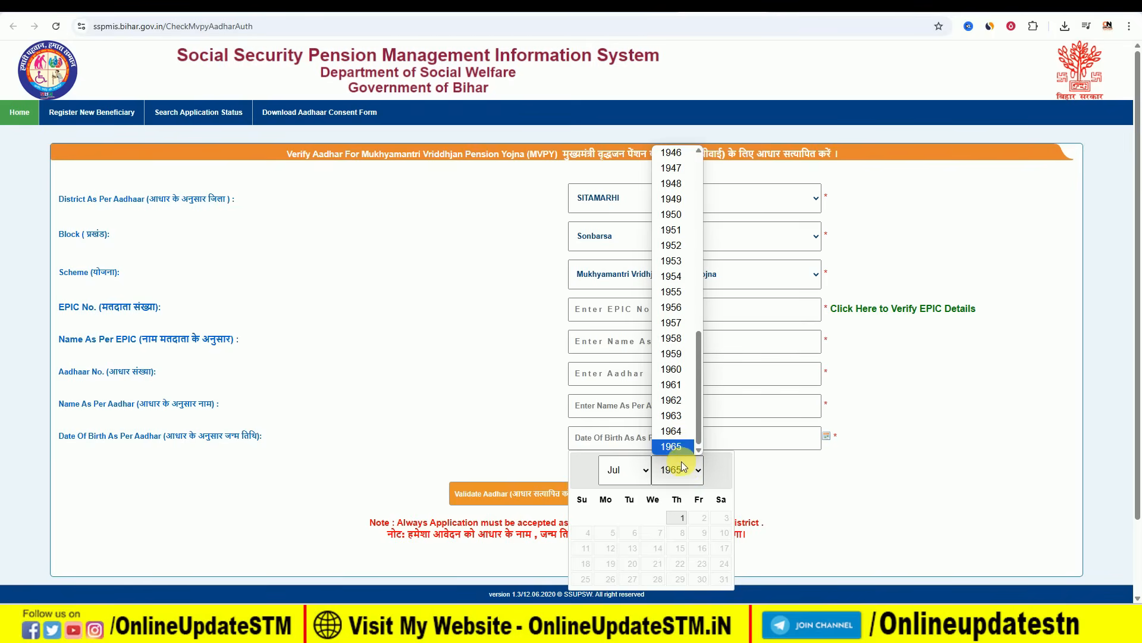
left_click(683, 469)
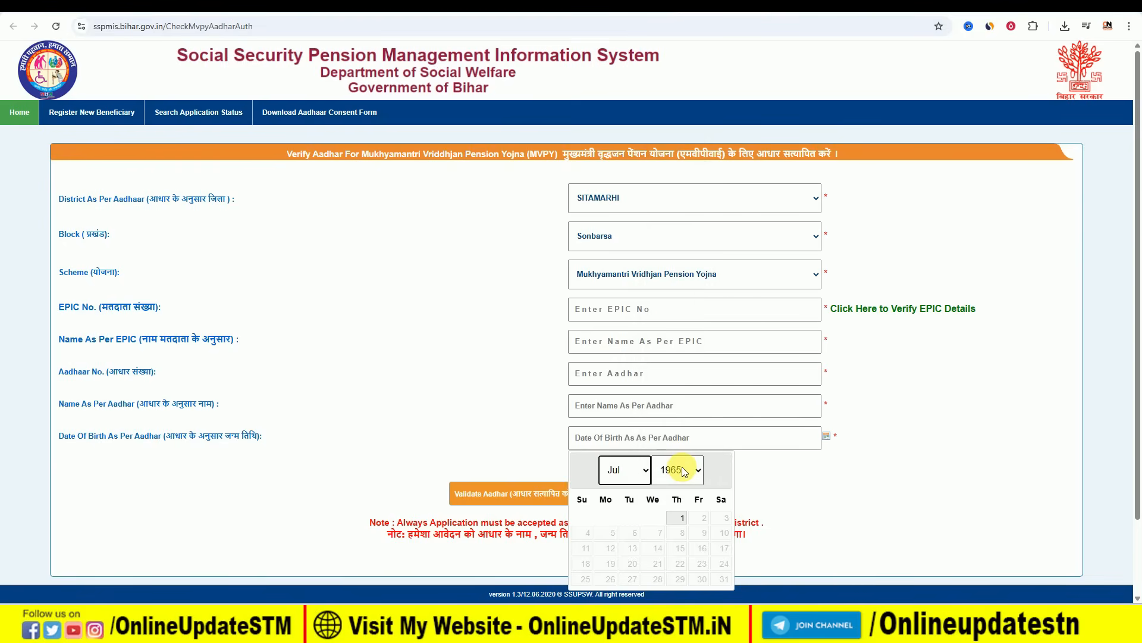
left_click(683, 469)
left_click(668, 400)
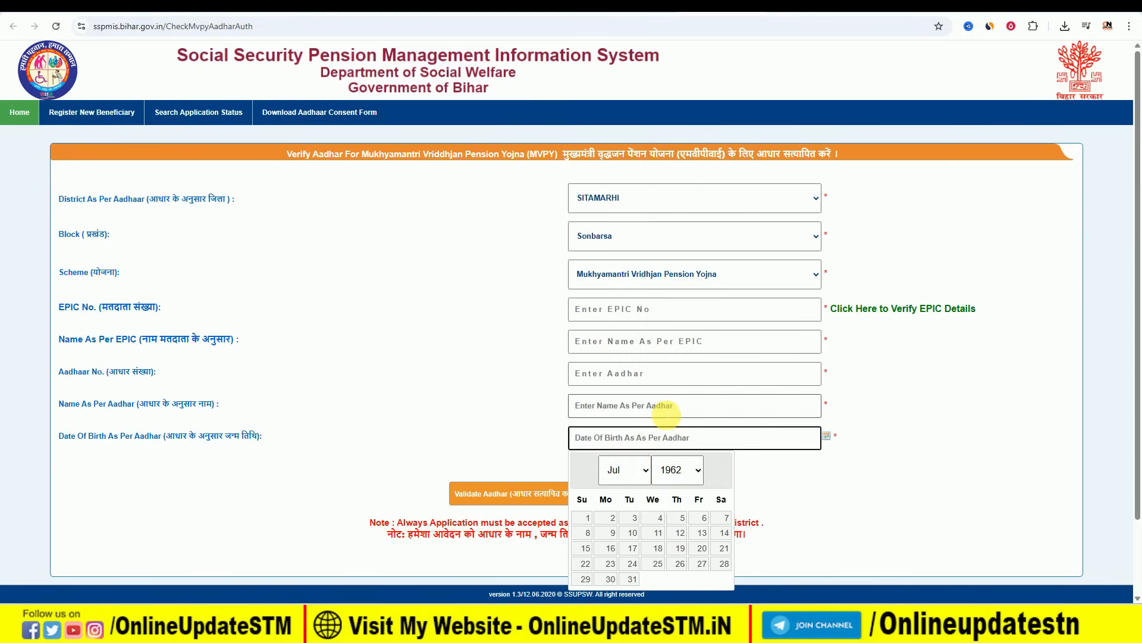
left_click(626, 471)
left_click(621, 274)
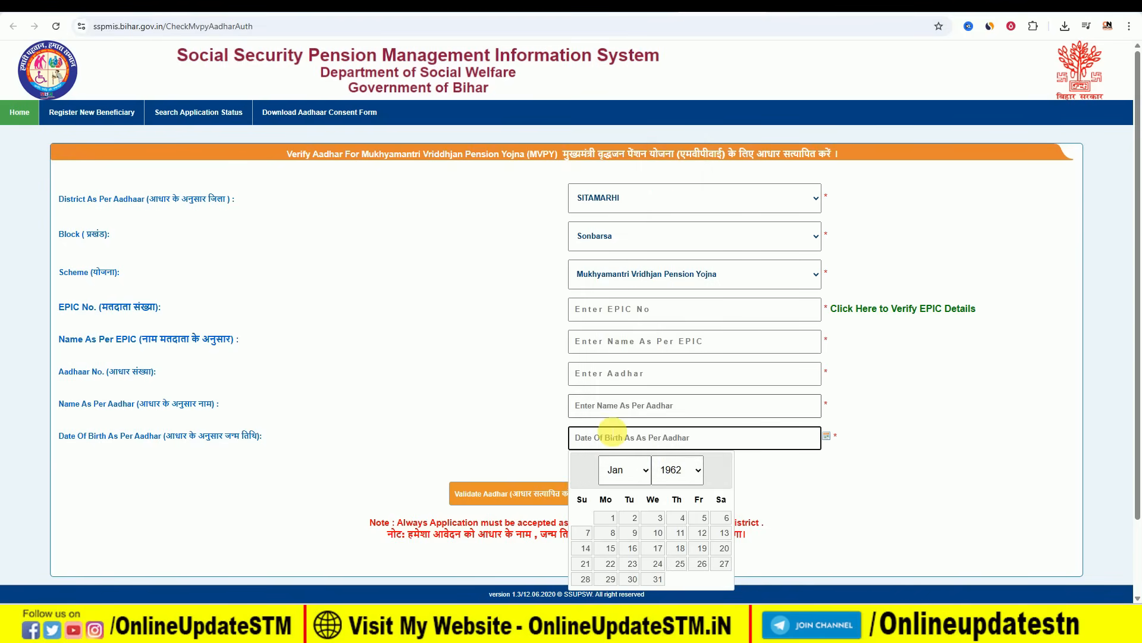
left_click(612, 517)
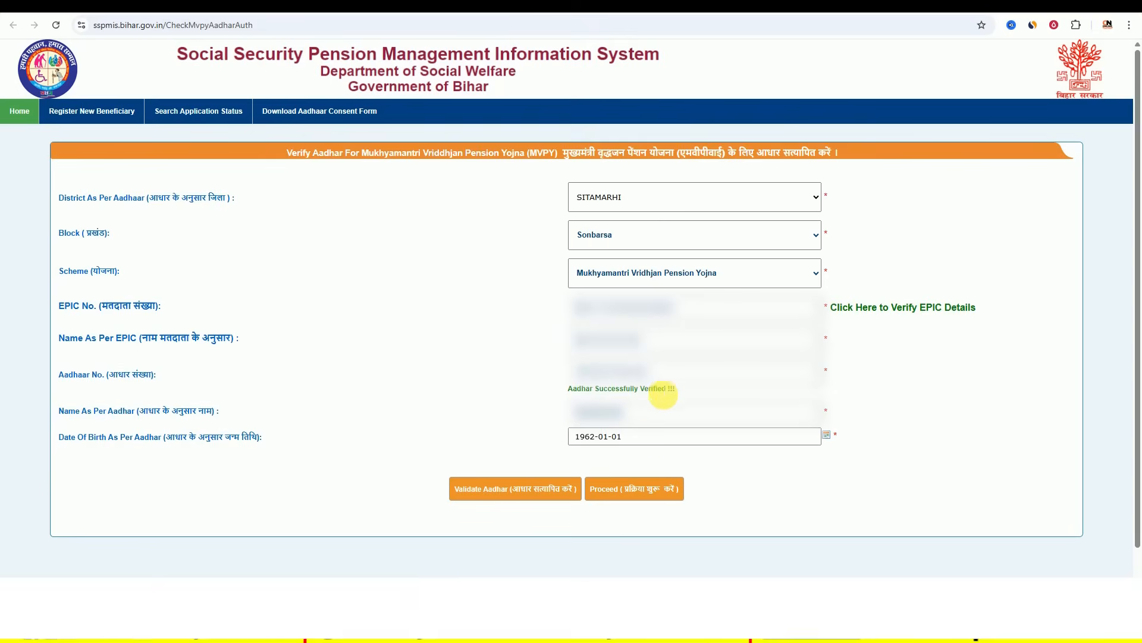
left_click(619, 492)
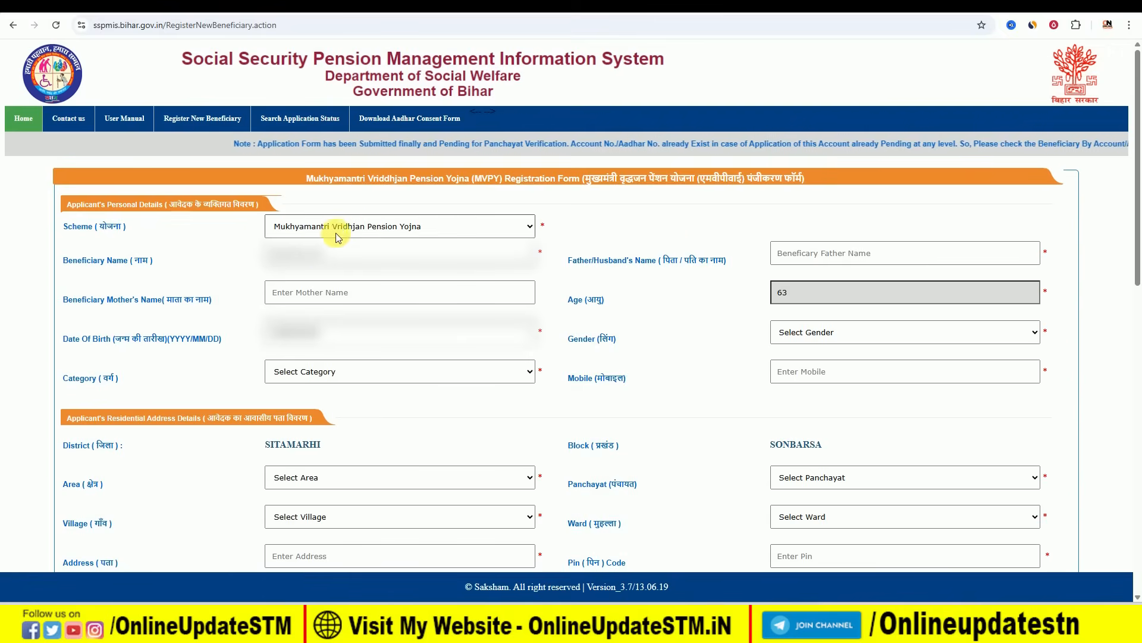
- Choose BC as the applicant's category and Female as the gender, checking the prefilled SITAMARHI and SONBARSA
left_click_drag(572, 263, 641, 262)
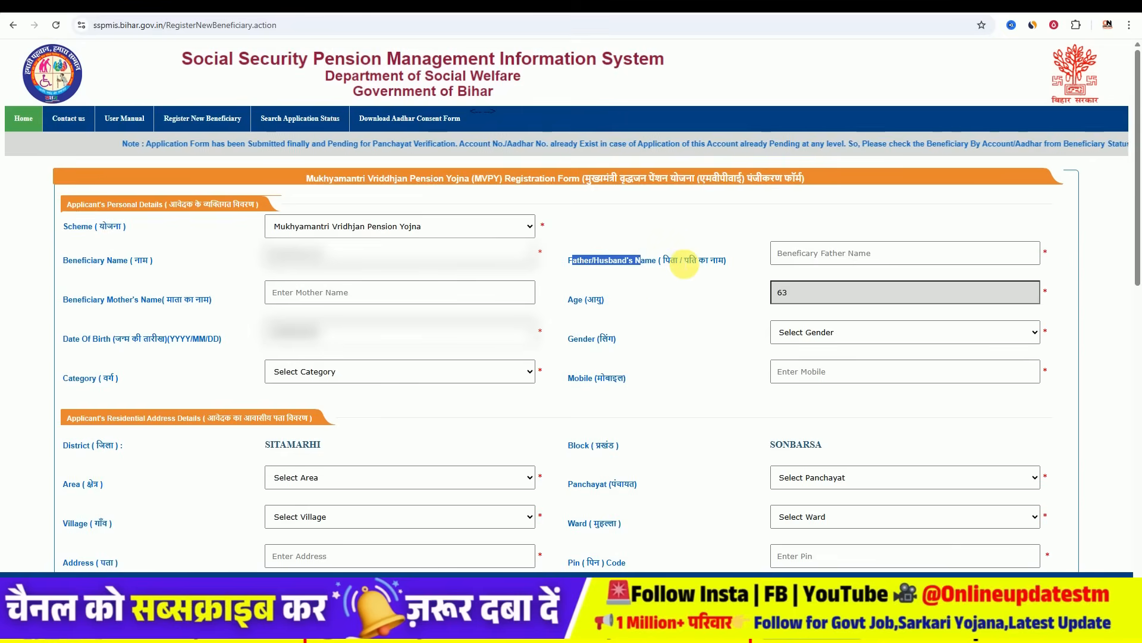
left_click(684, 264)
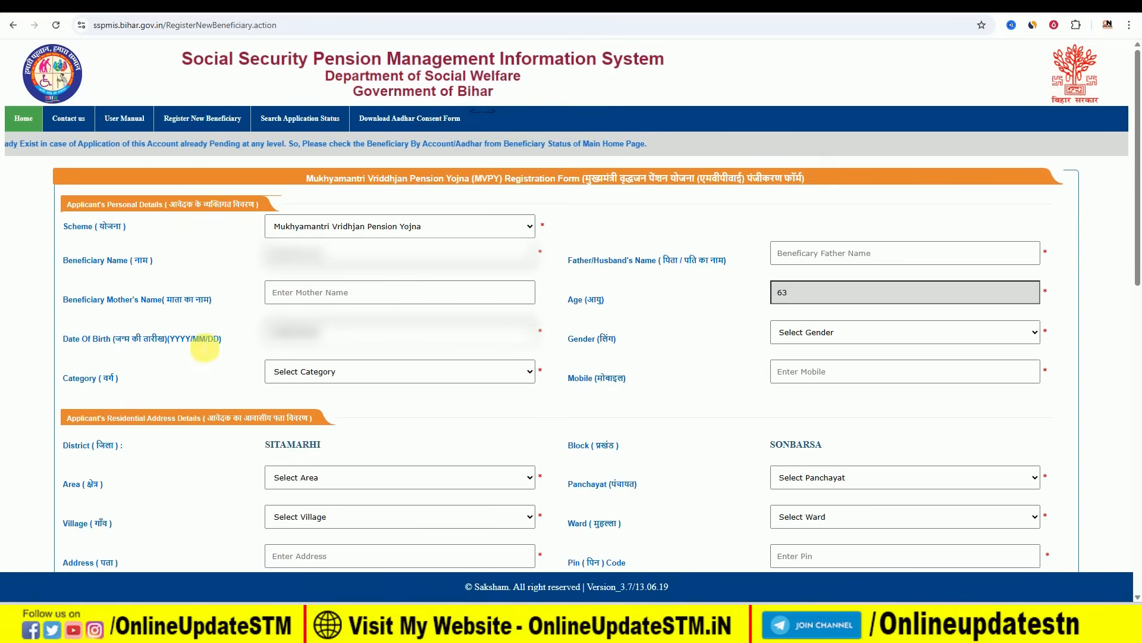
left_click(334, 369)
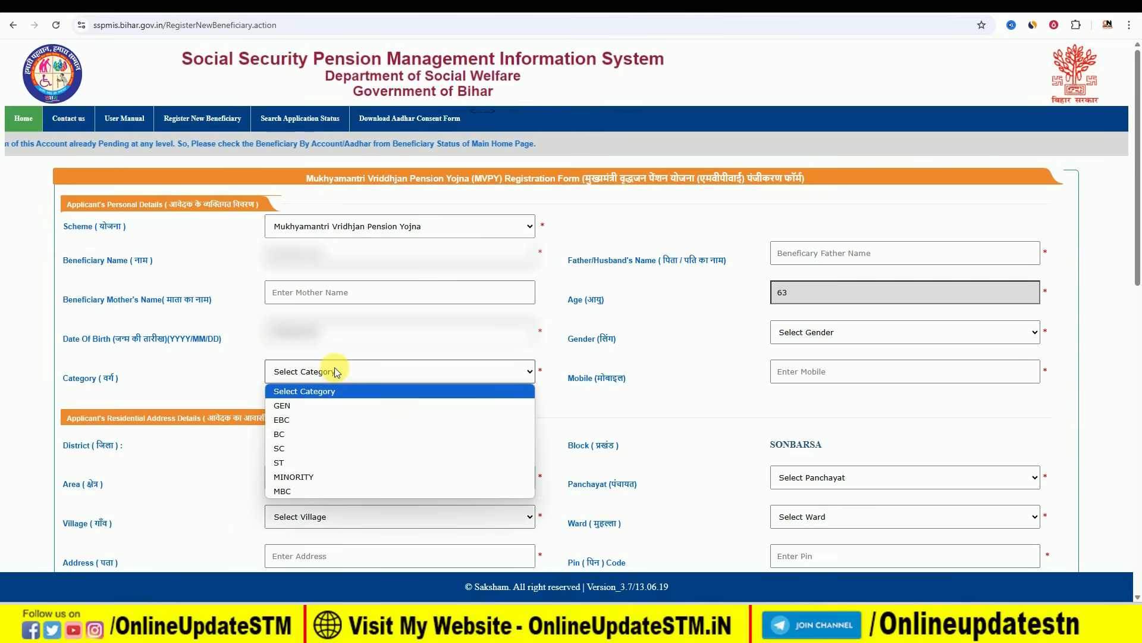
left_click(331, 433)
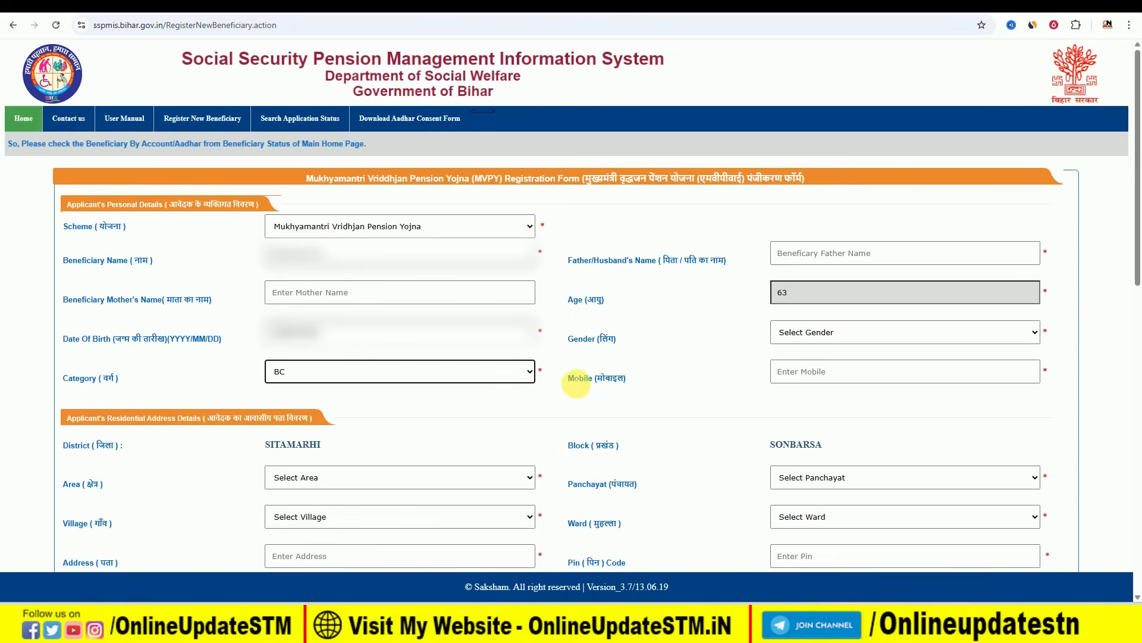
left_click(830, 331)
left_click(815, 375)
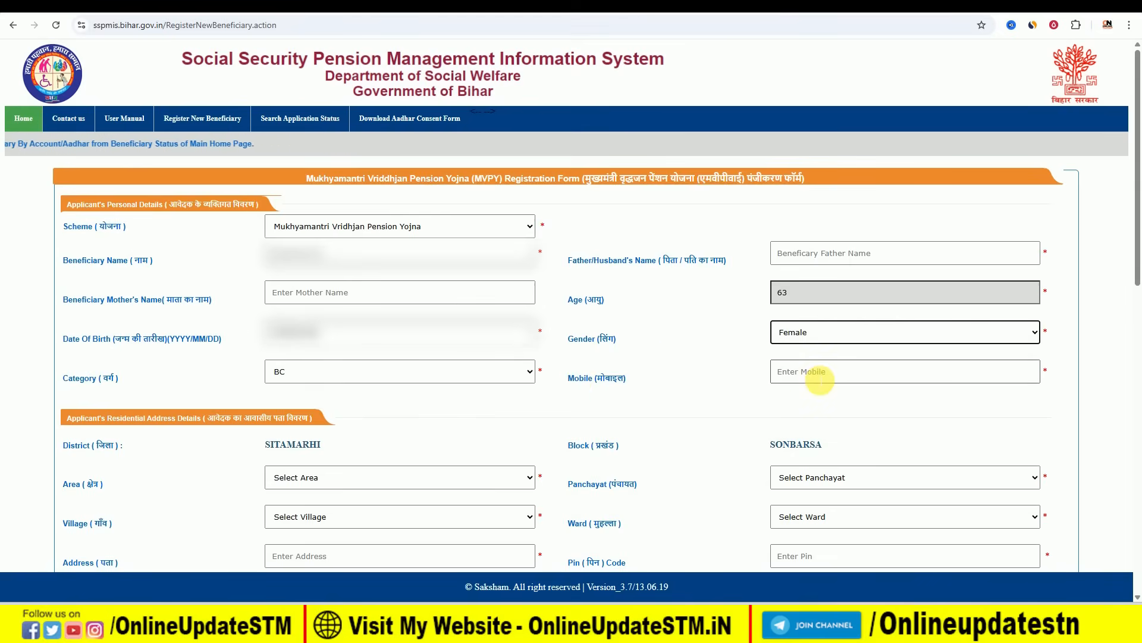
scroll(236, 424, "down", 2)
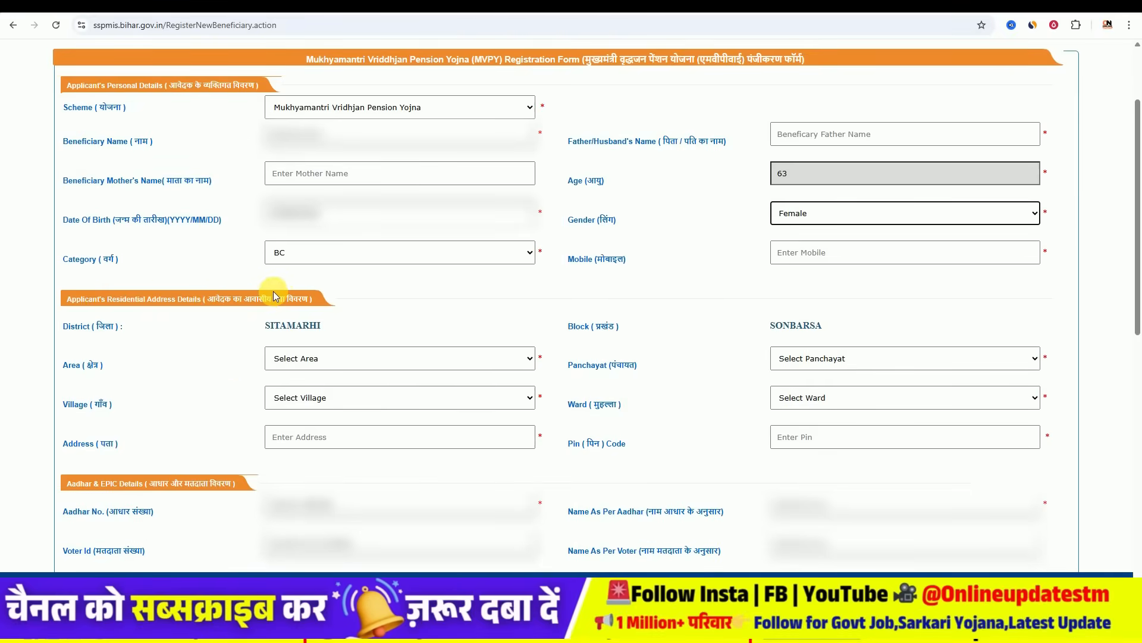
left_click_drag(262, 323, 408, 319)
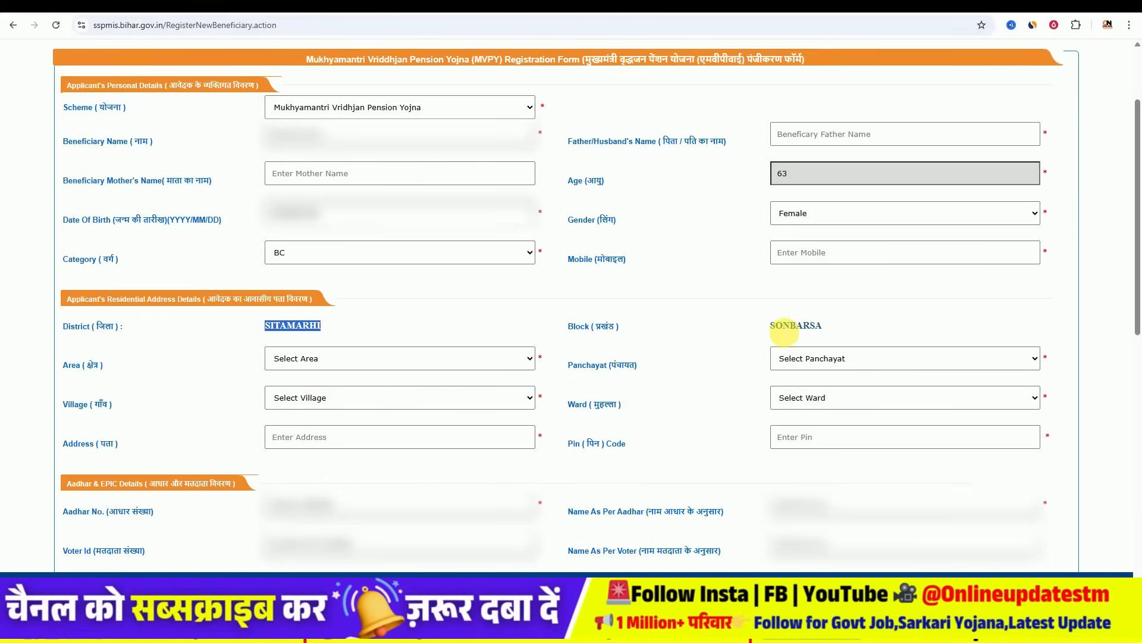
left_click_drag(783, 326, 804, 325)
left_click(337, 359)
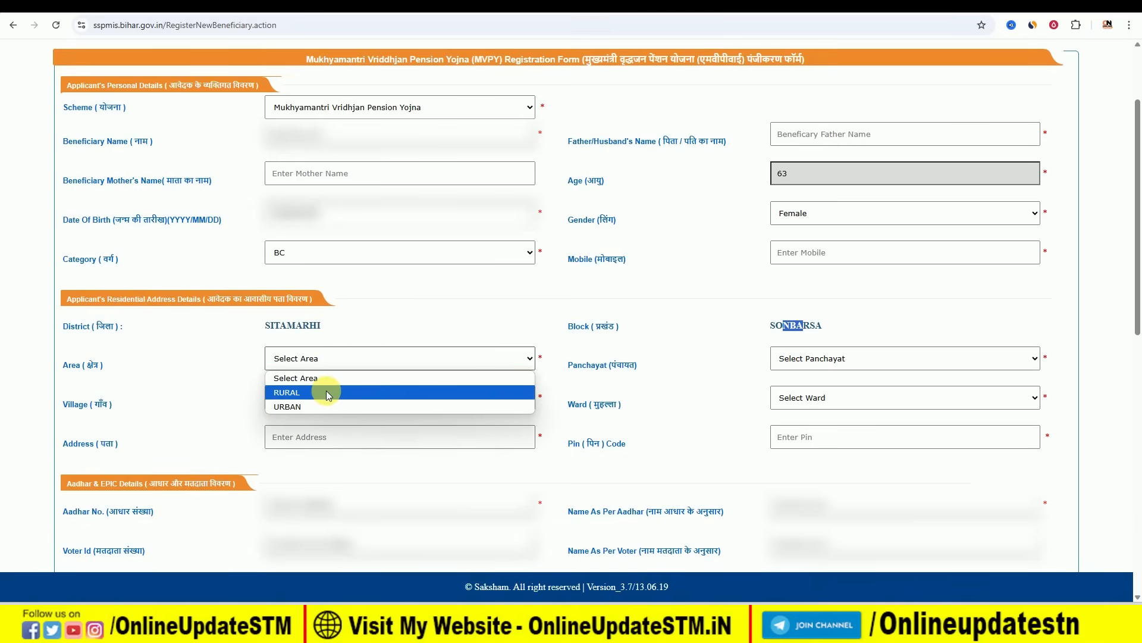
- Set the area to RURAL and the panchayat to KACHAUR
left_click(287, 392)
left_click(293, 398)
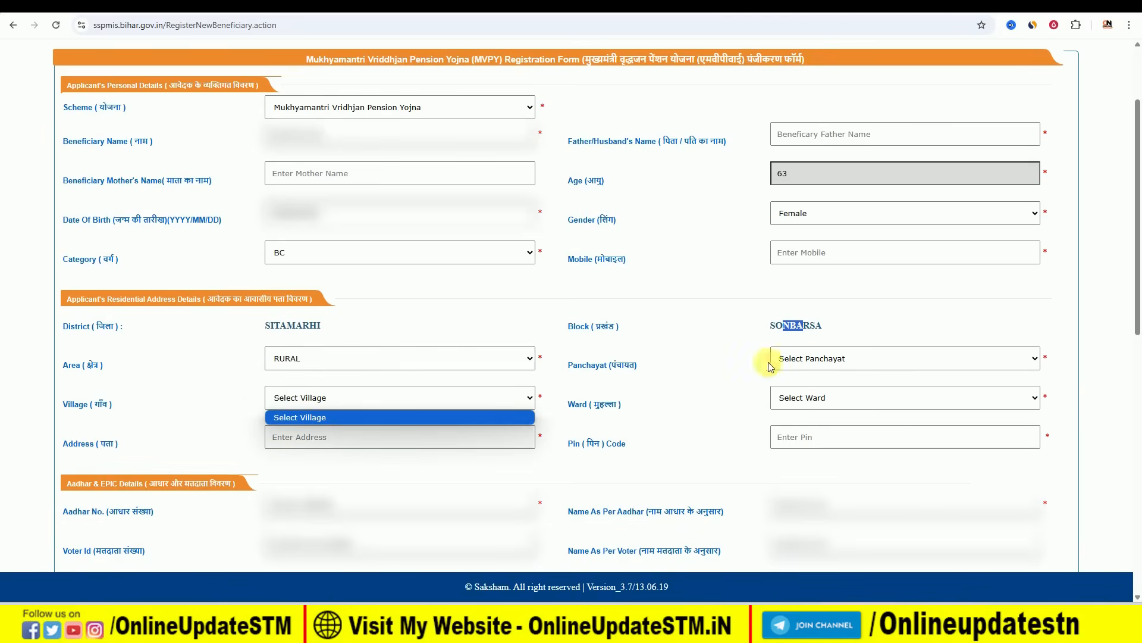
left_click(826, 358)
left_click(825, 358)
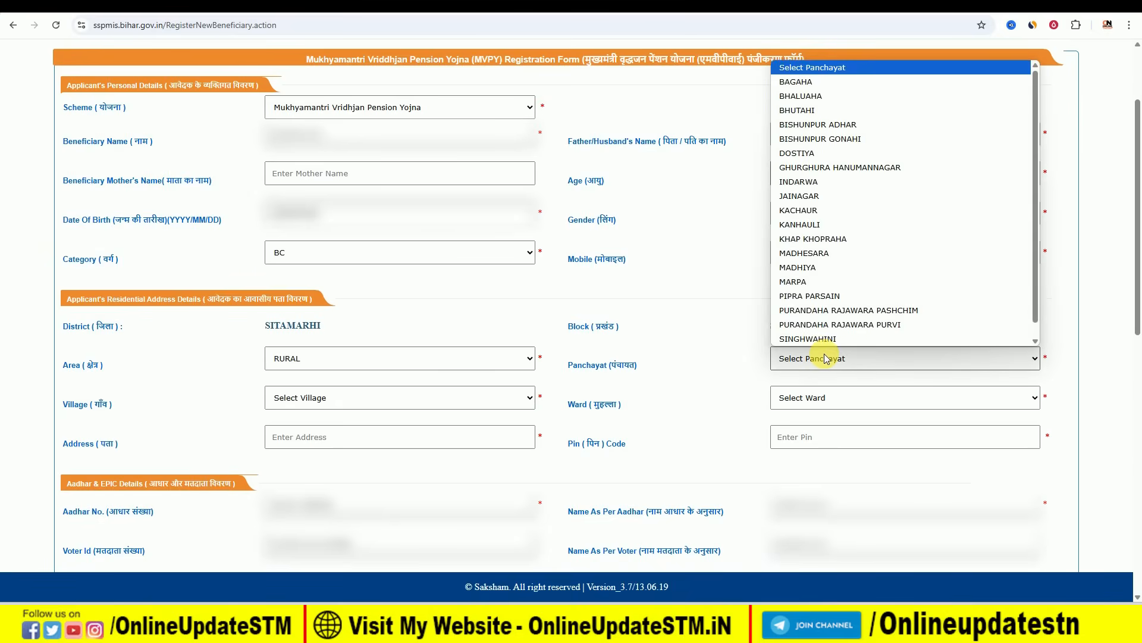
left_click(827, 213)
left_click(824, 215)
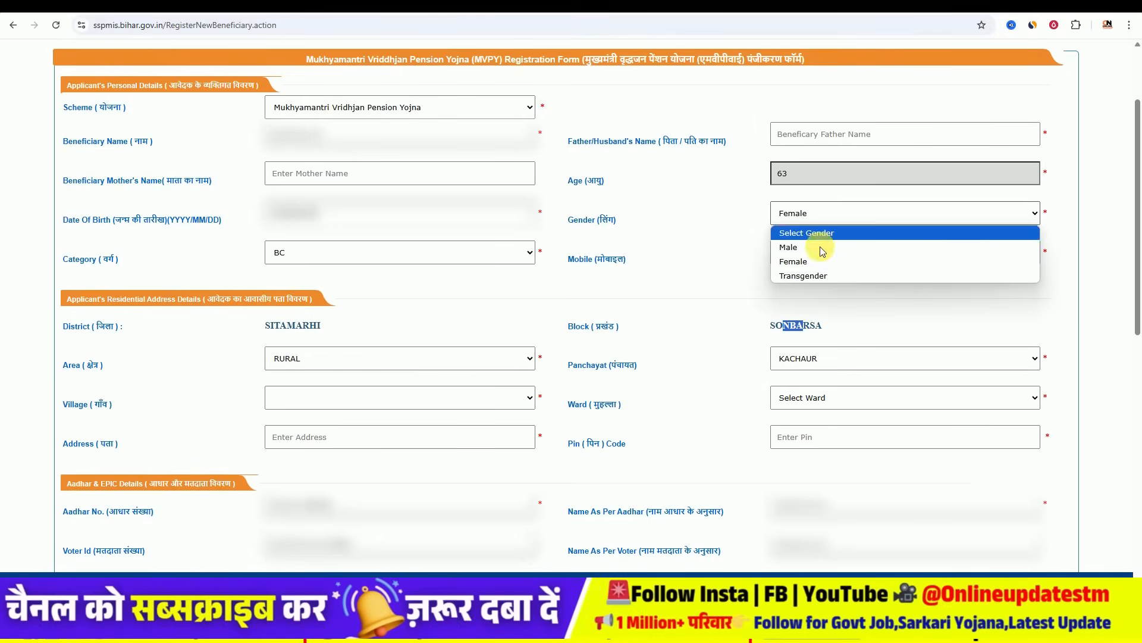
left_click(700, 369)
- Check the village and ward lists, leaving both unselected
left_click(358, 399)
left_click(359, 401)
left_click(359, 401)
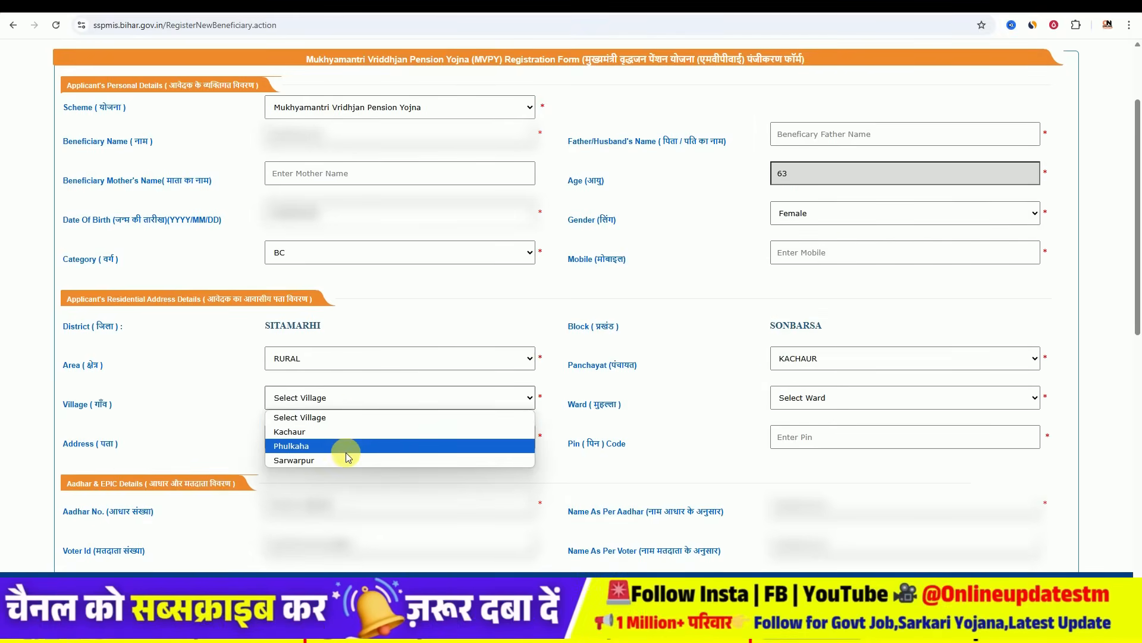
left_click(216, 413)
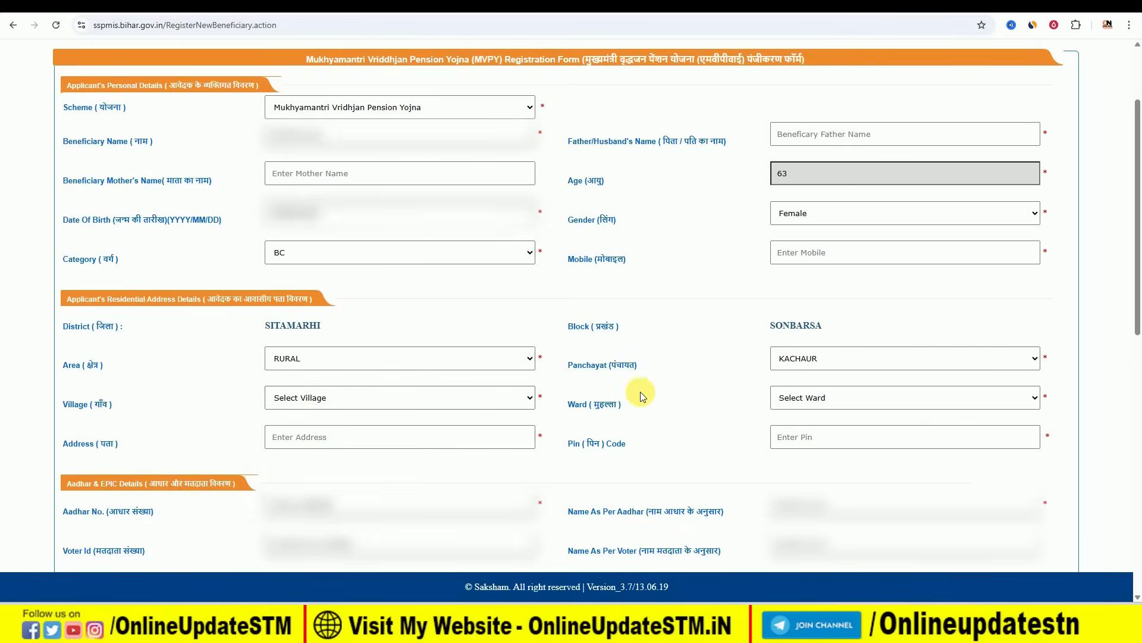
scroll(719, 392, "down", 1)
scroll(718, 393, "down", 1)
left_click(805, 336)
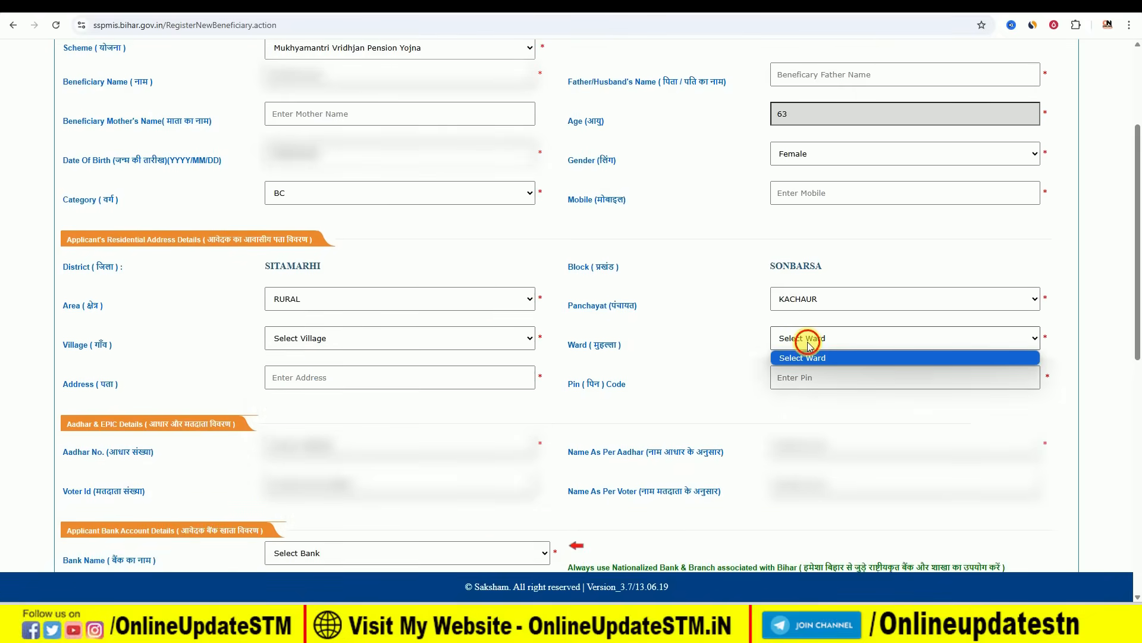
left_click(712, 347)
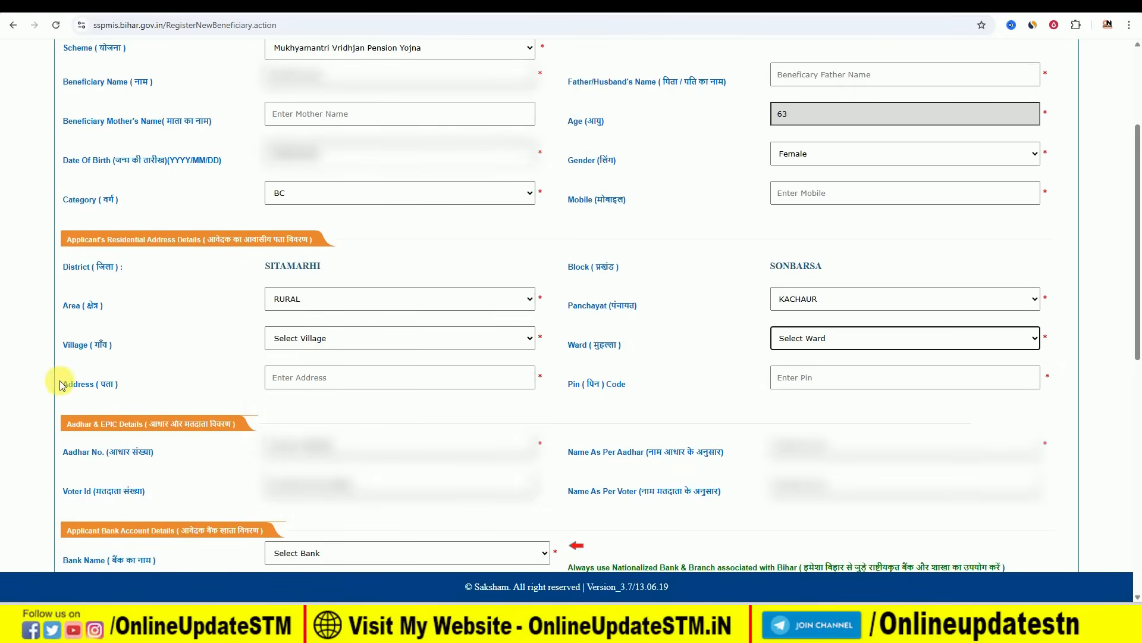
- Enter the address outline 'VILL- ,PO-,PS-' in the Address field and move down to bank details
left_click(320, 386)
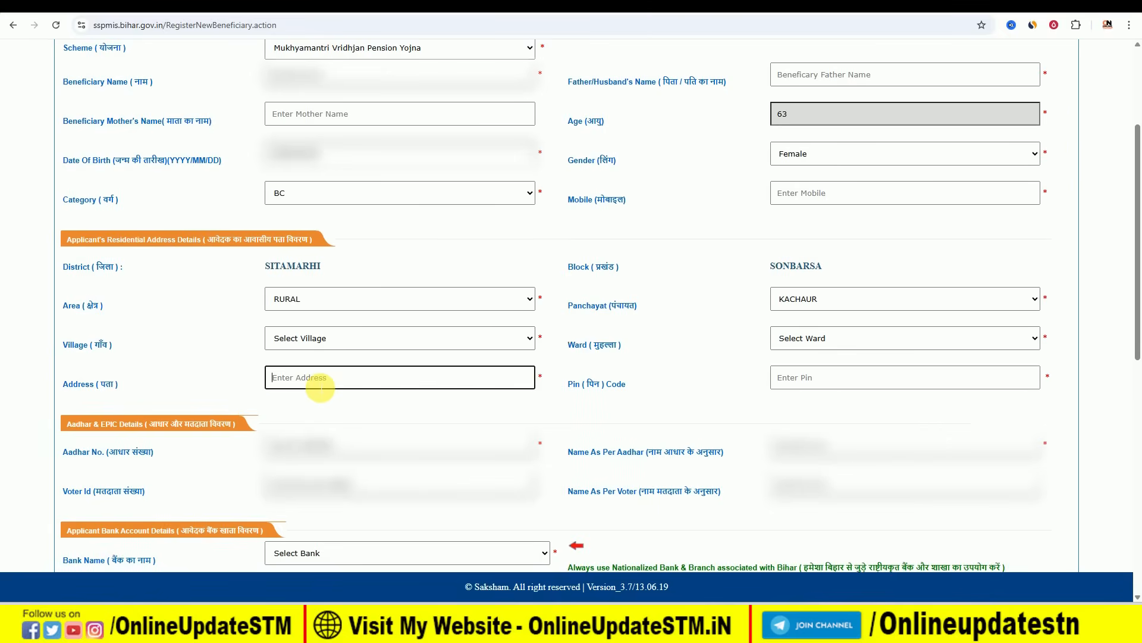
type("b")
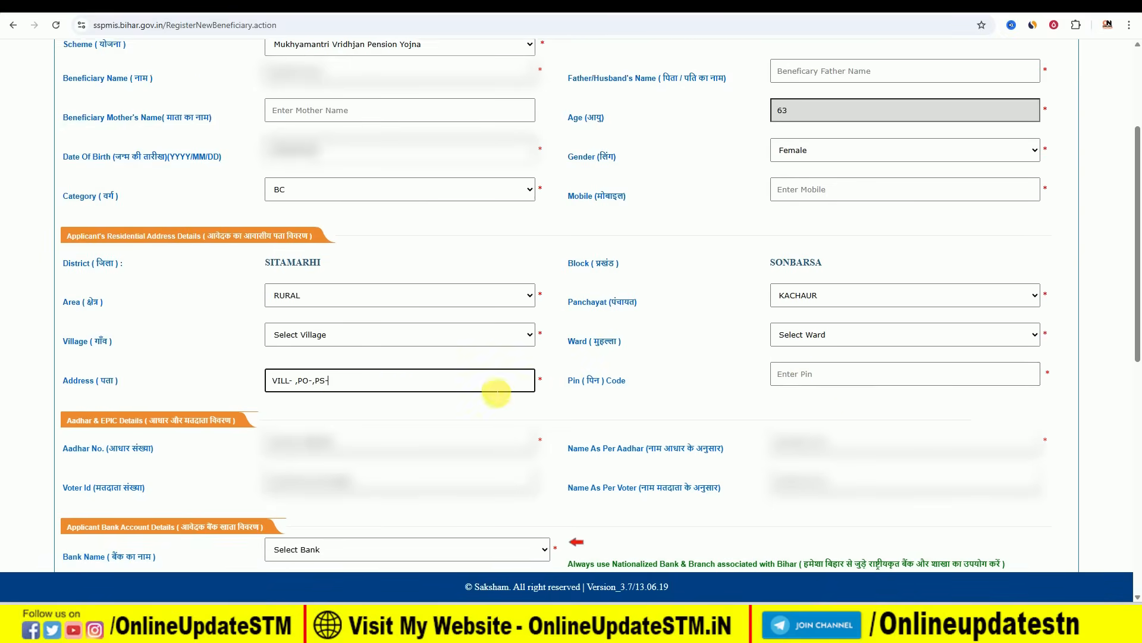
scroll(488, 390, "down", 1)
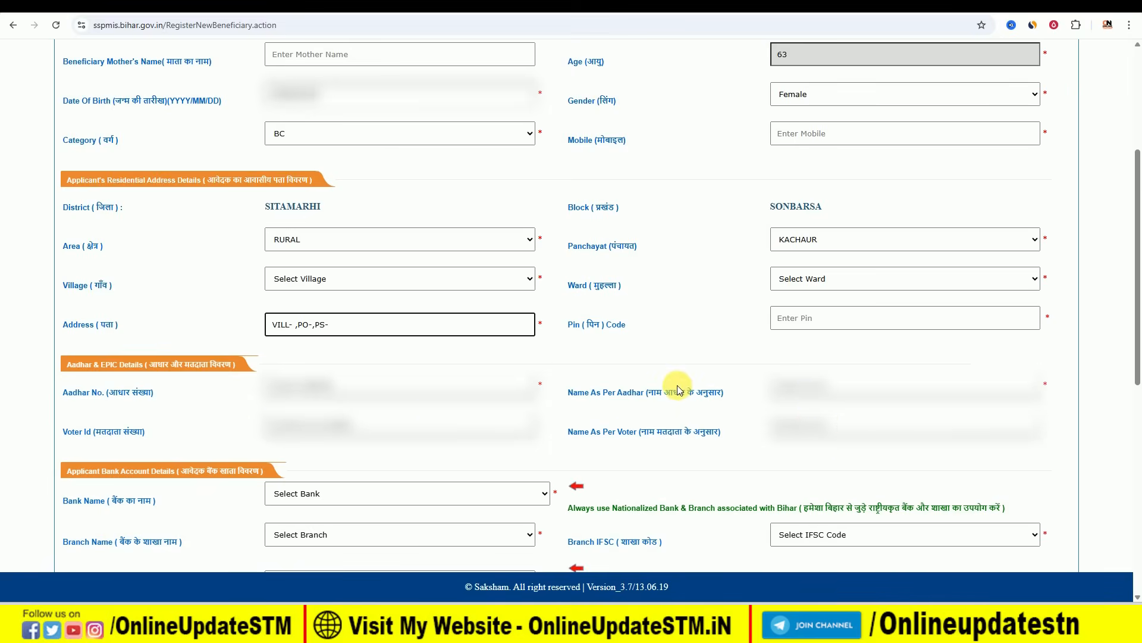
scroll(676, 366, "down", 1)
scroll(675, 363, "down", 5)
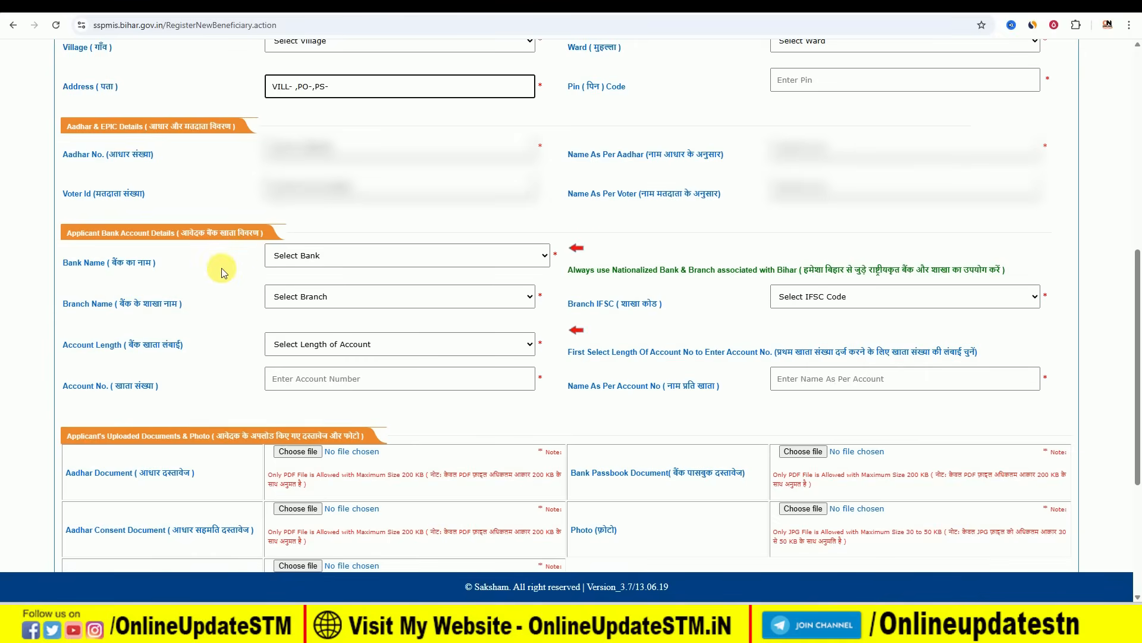
- Choose State Bank of India_Central as the bank and DOSTIA as the branch
left_click(286, 255)
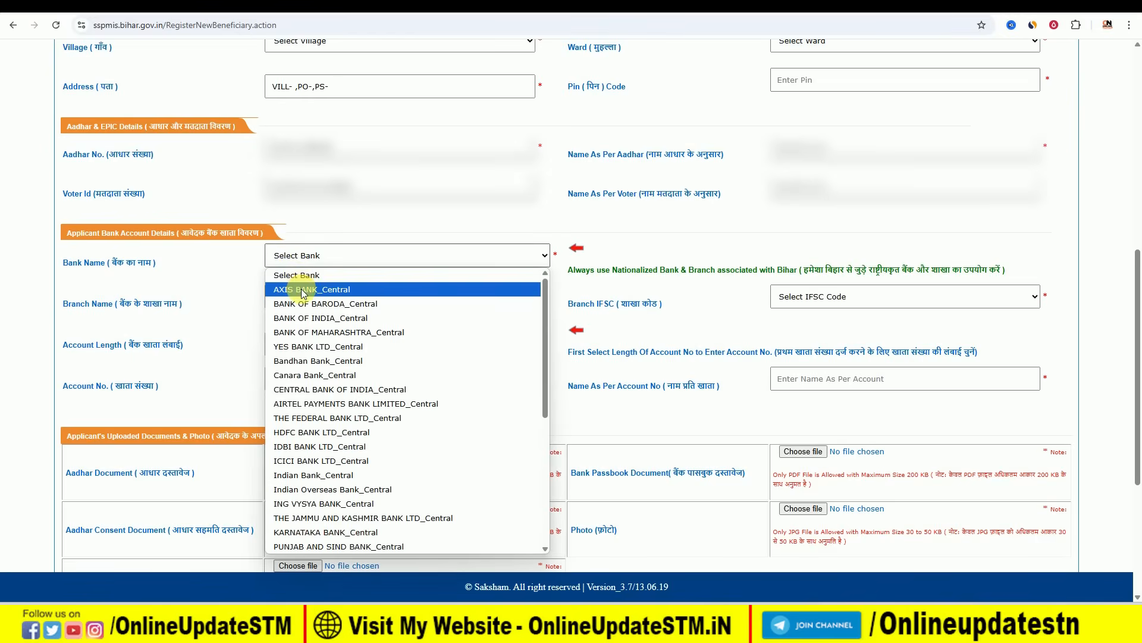
scroll(333, 392, "down", 4)
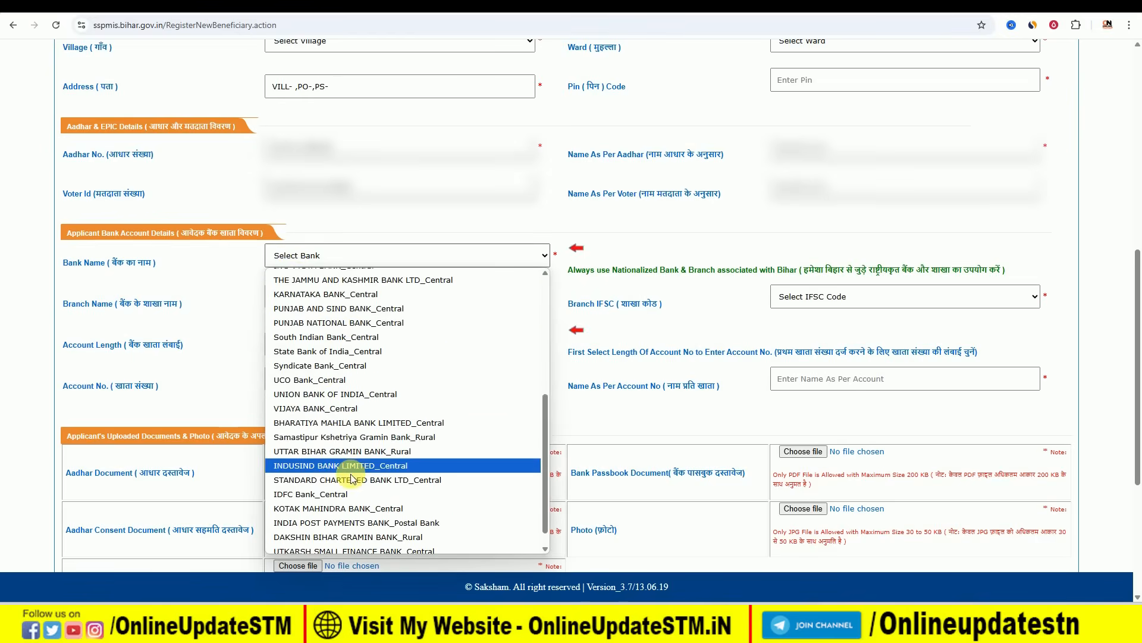
scroll(345, 476, "down", 1)
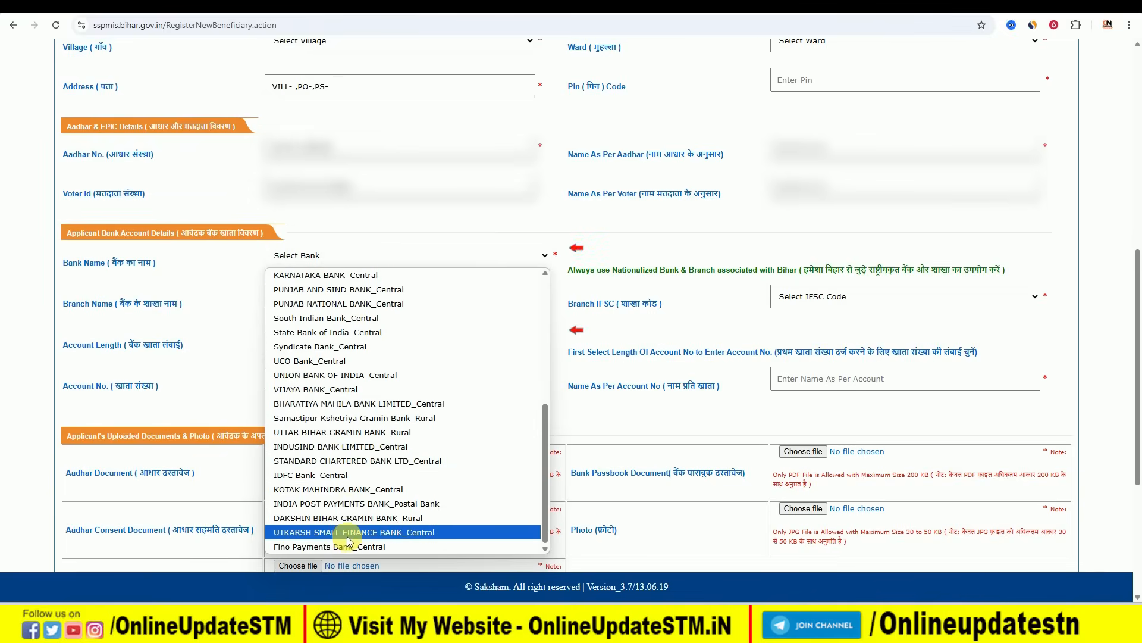
left_click(376, 331)
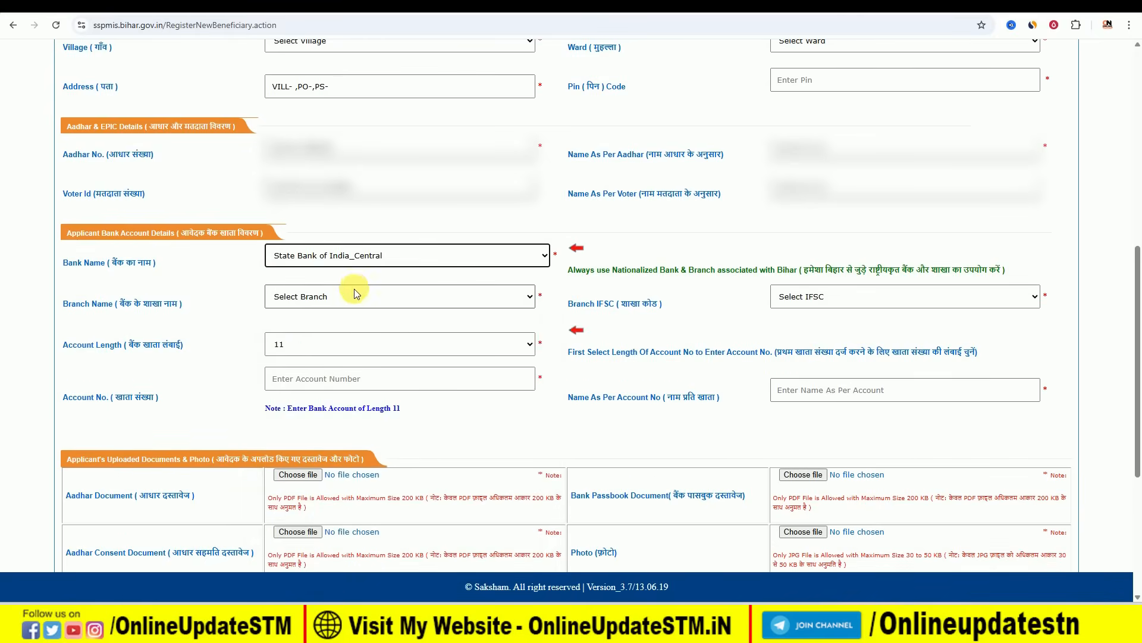
left_click(316, 302)
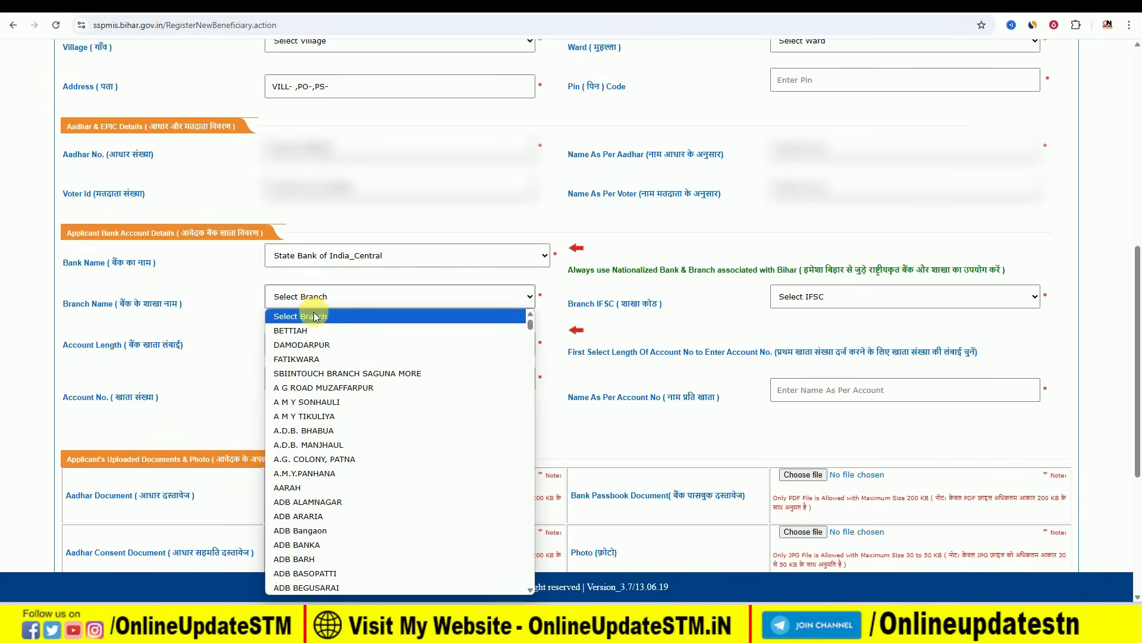
scroll(323, 424, "down", 1)
scroll(324, 424, "down", 6)
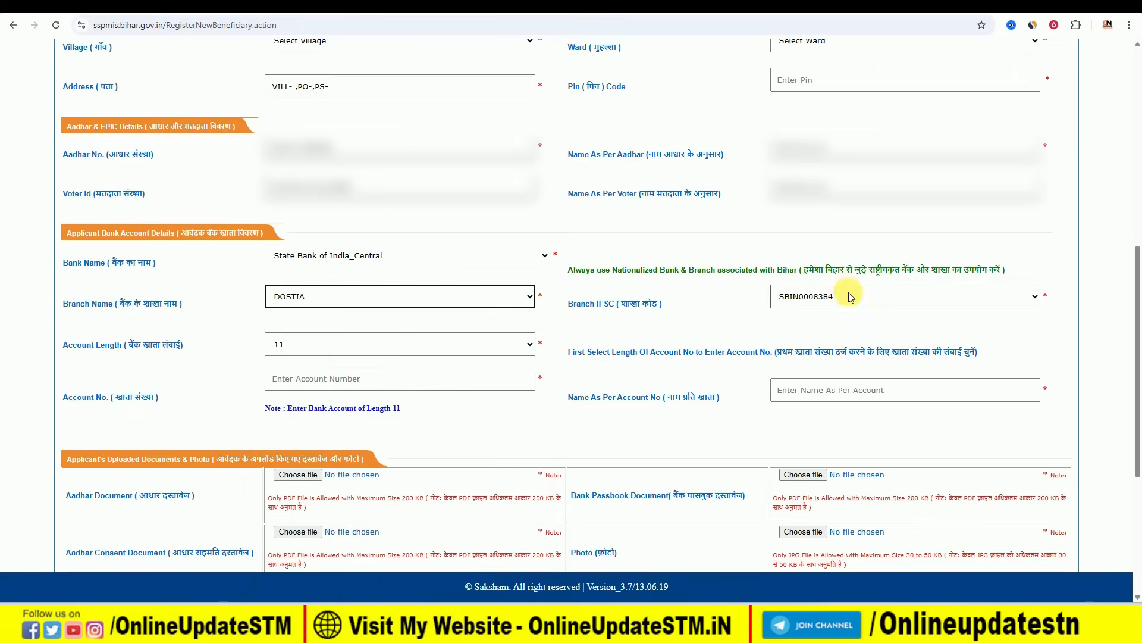
- Confirm SBIN0008384 as the branch IFSC code and review the account-name requirement
left_click(832, 300)
left_click(833, 295)
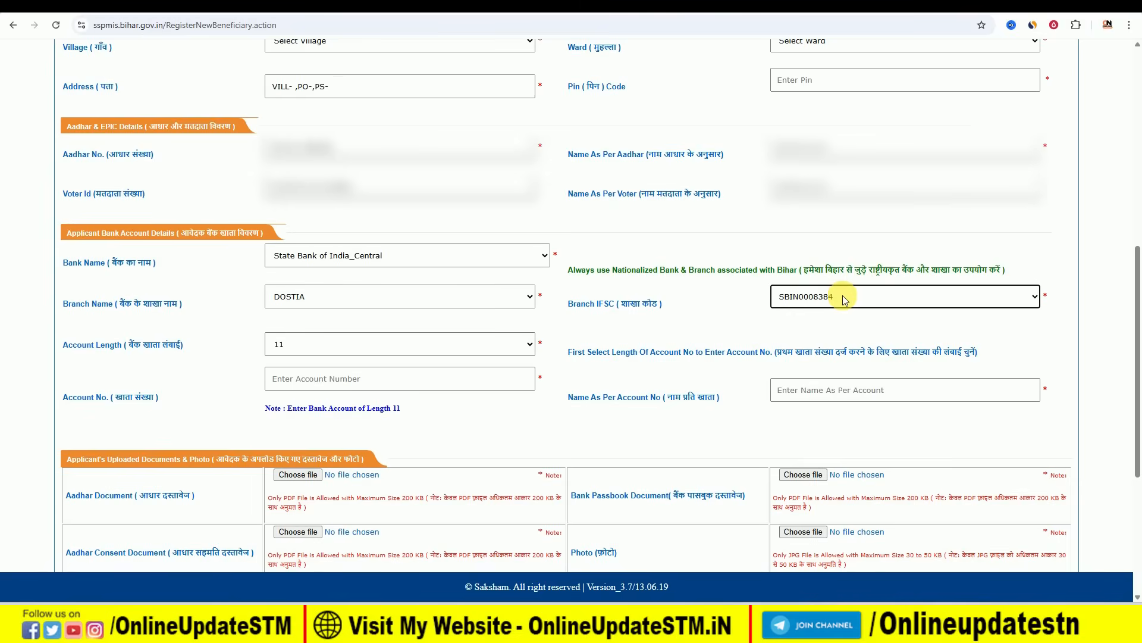
left_click(841, 298)
left_click(842, 295)
left_click(843, 295)
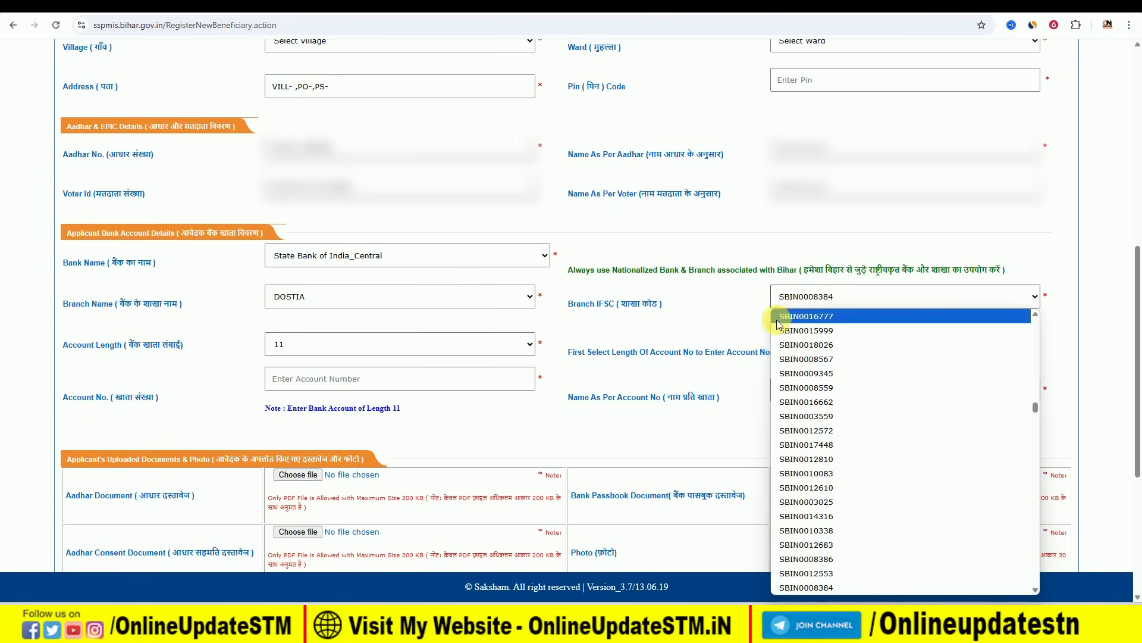
left_click(713, 314)
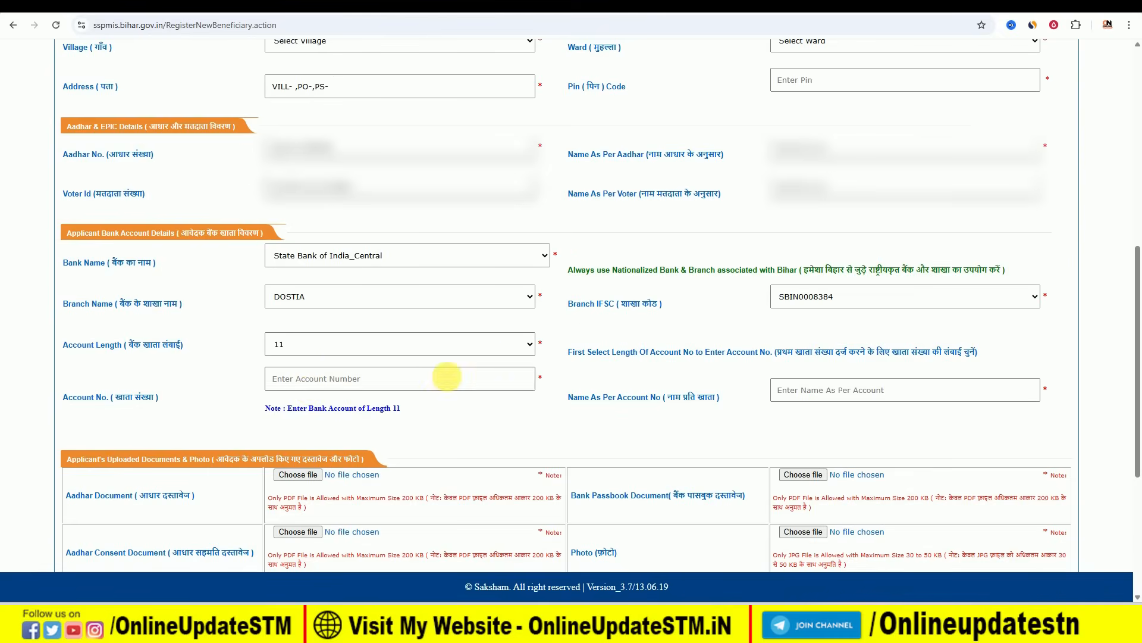
left_click_drag(568, 397, 662, 398)
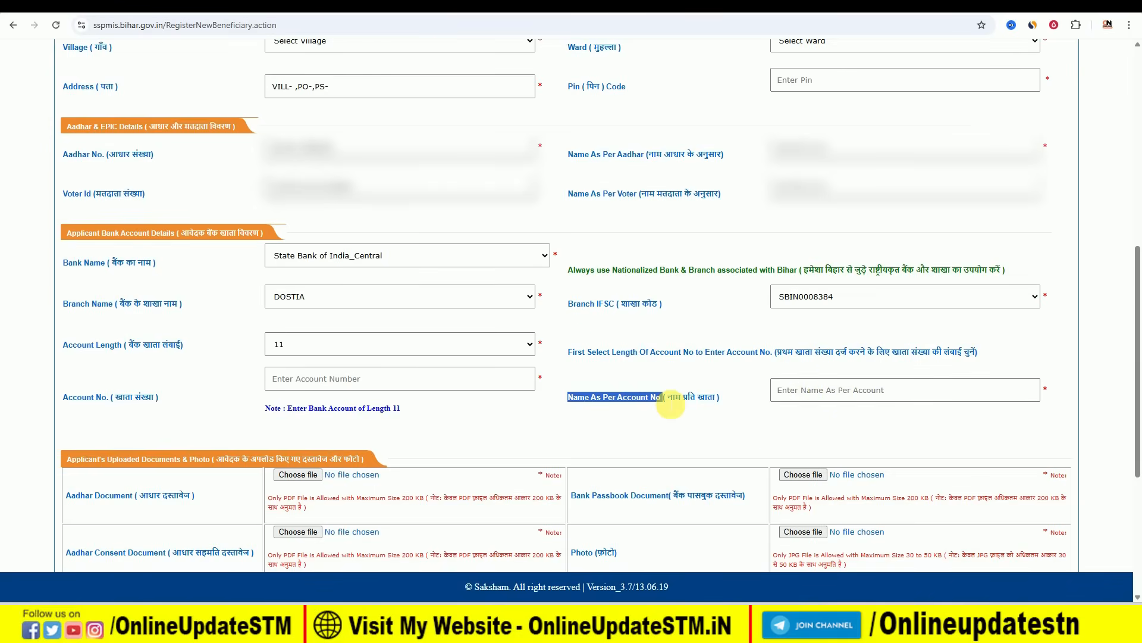
scroll(670, 407, "down", 3)
scroll(671, 404, "down", 1)
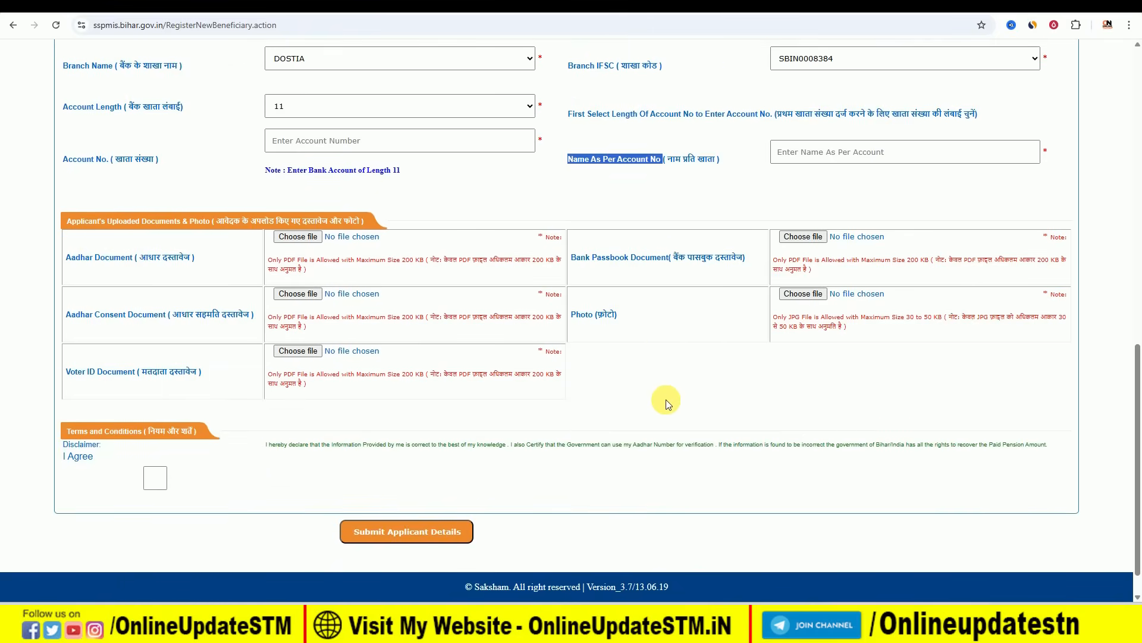
left_click(440, 209)
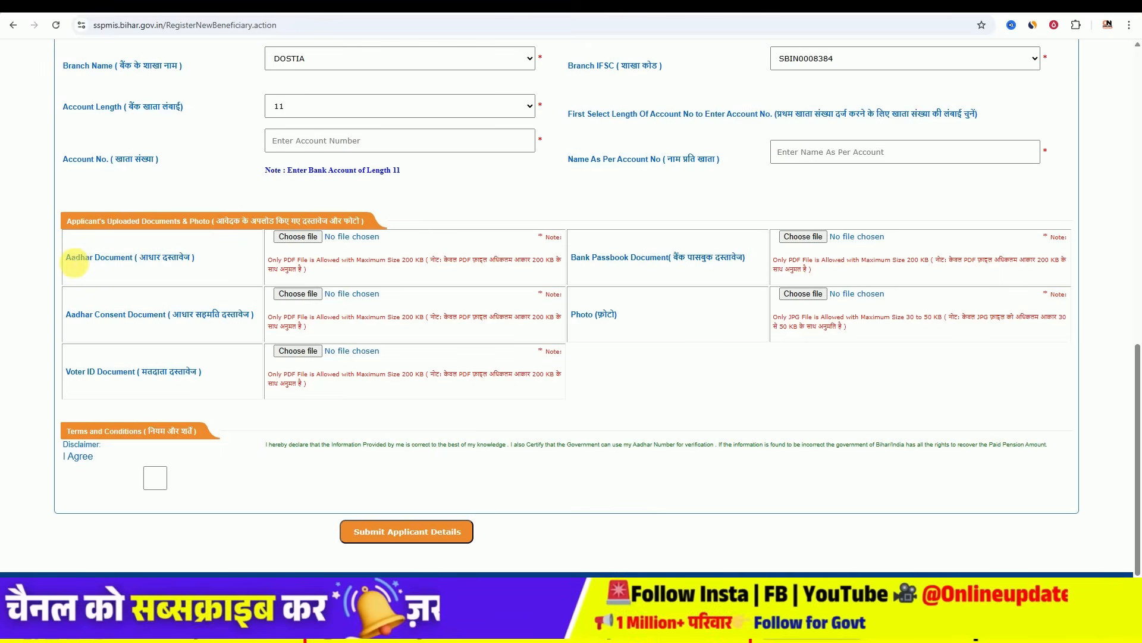
left_click_drag(74, 262, 131, 263)
left_click(131, 262)
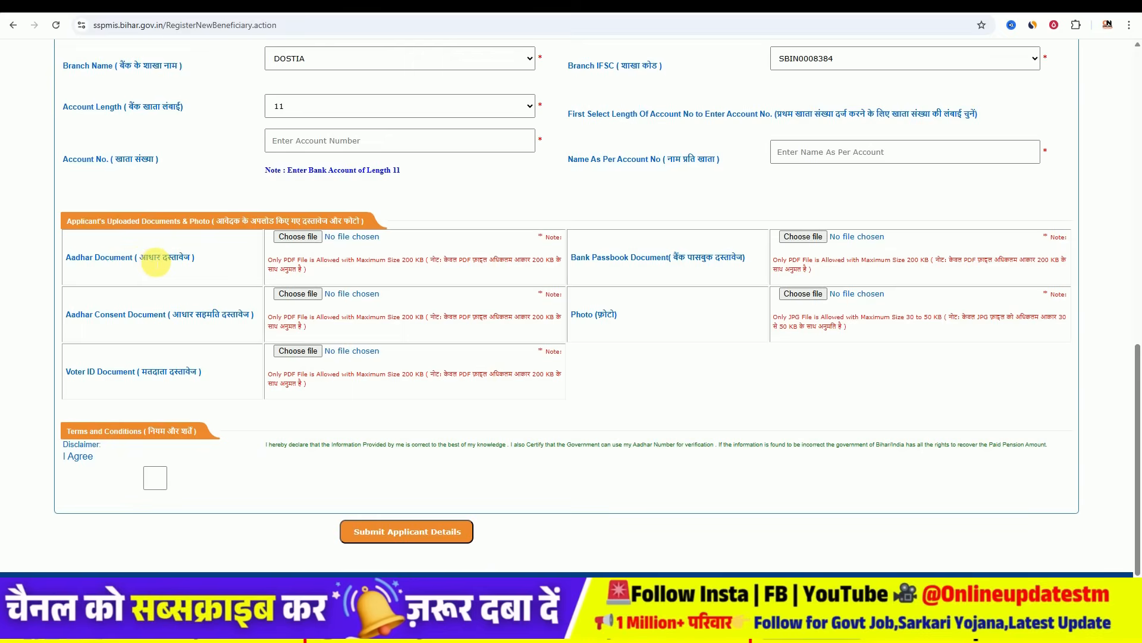
left_click_drag(459, 262, 473, 263)
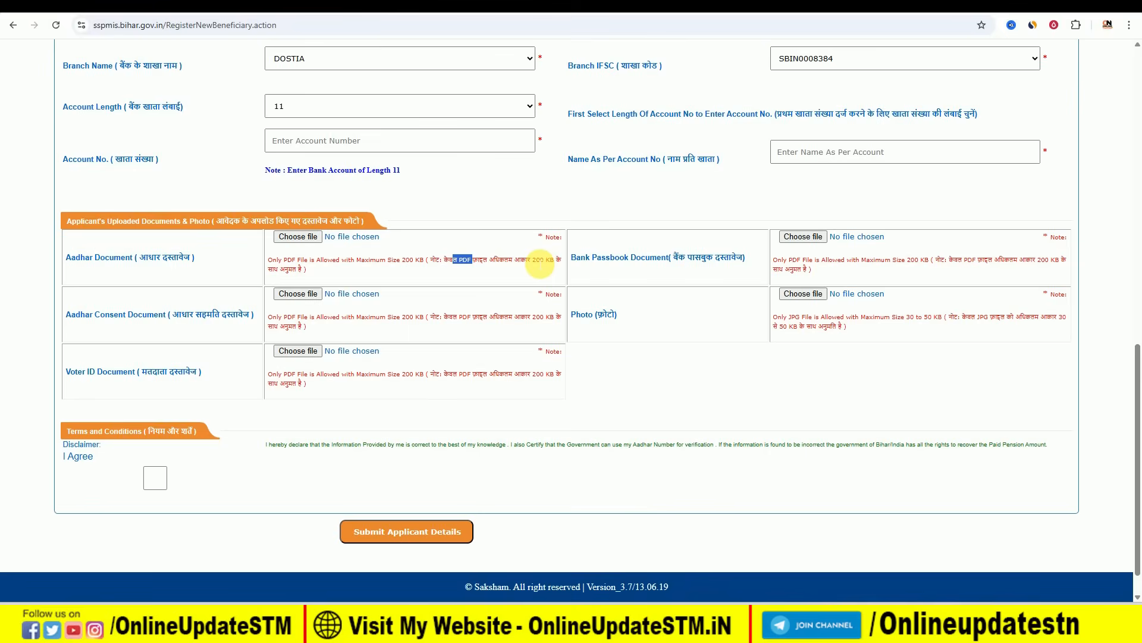
left_click(229, 253)
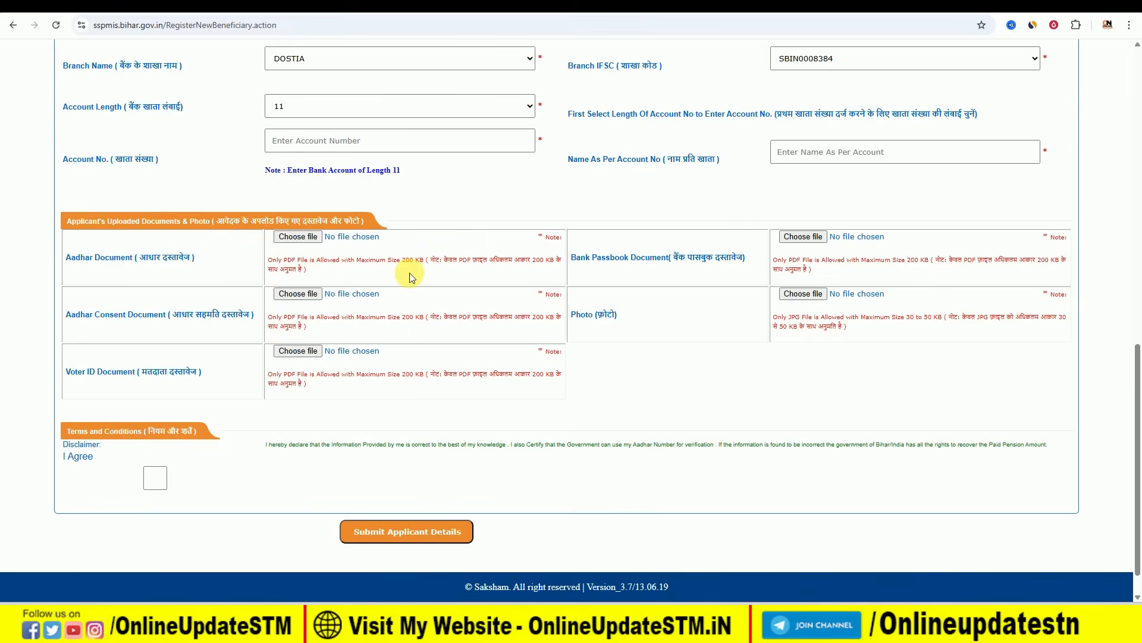
scroll(749, 355, "down", 1)
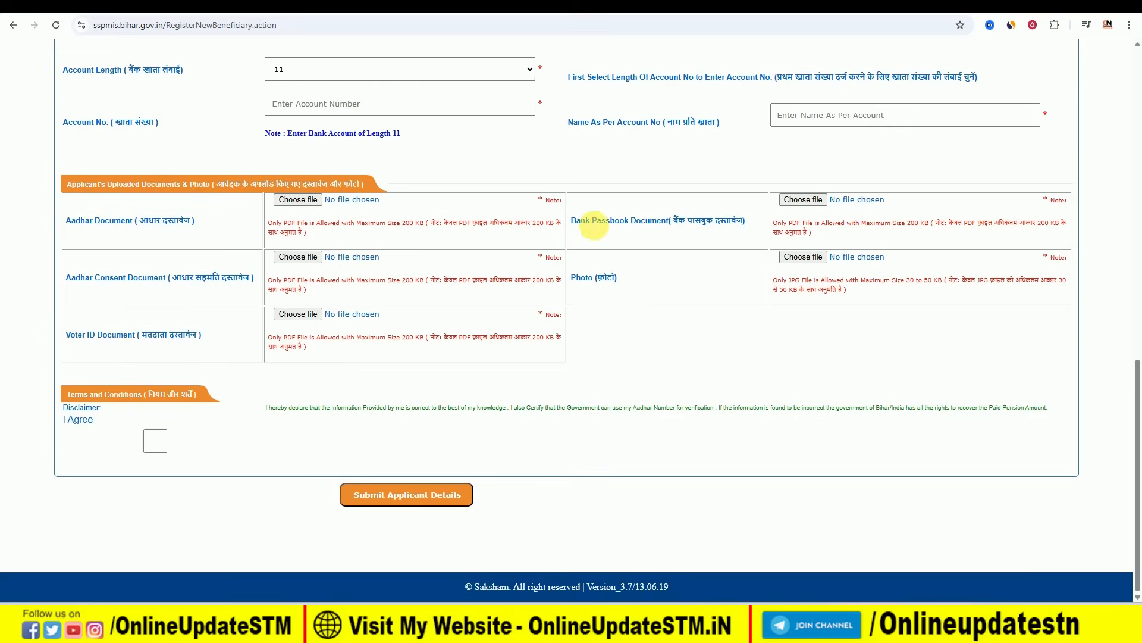
left_click_drag(576, 221, 667, 222)
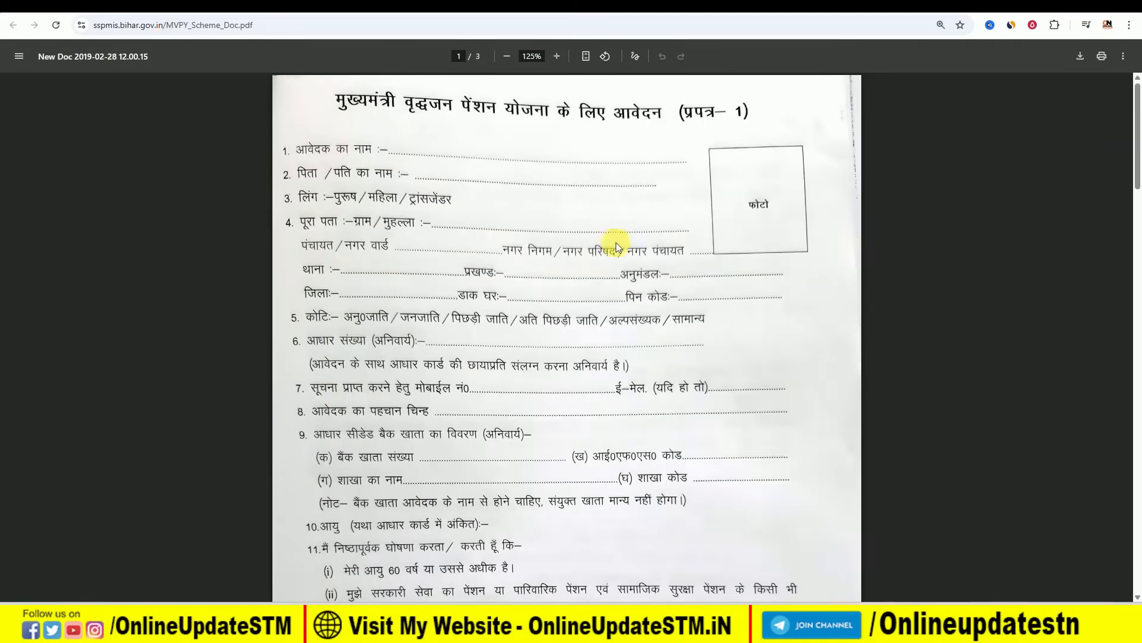
- Scroll through the registration form and return to it
scroll(621, 309, "down", 5)
scroll(621, 308, "down", 15)
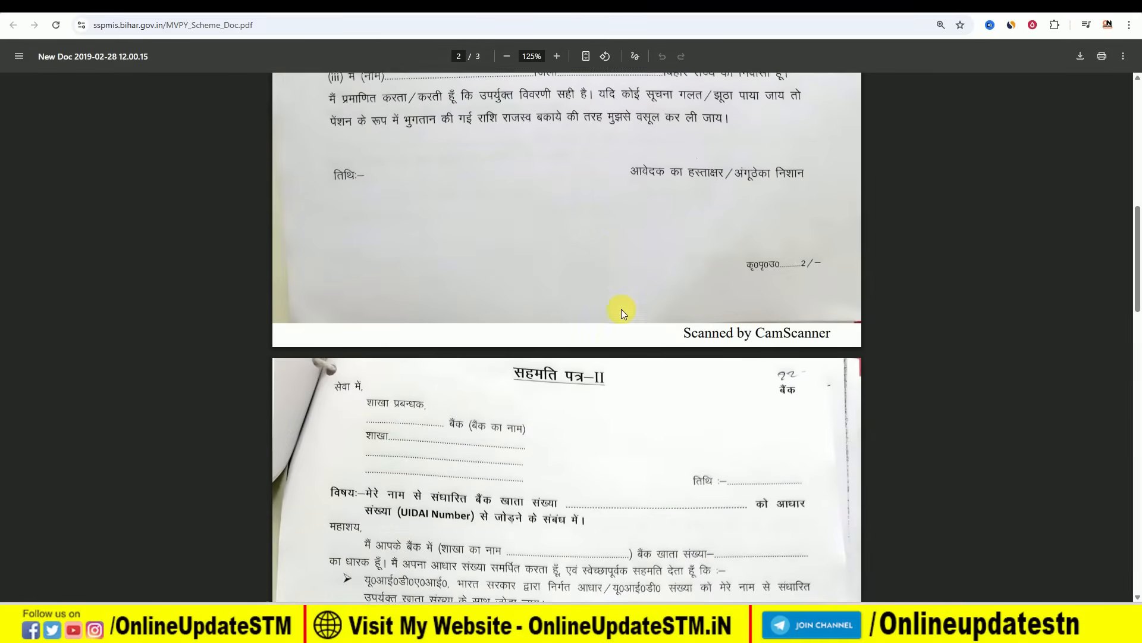
scroll(621, 314, "down", 15)
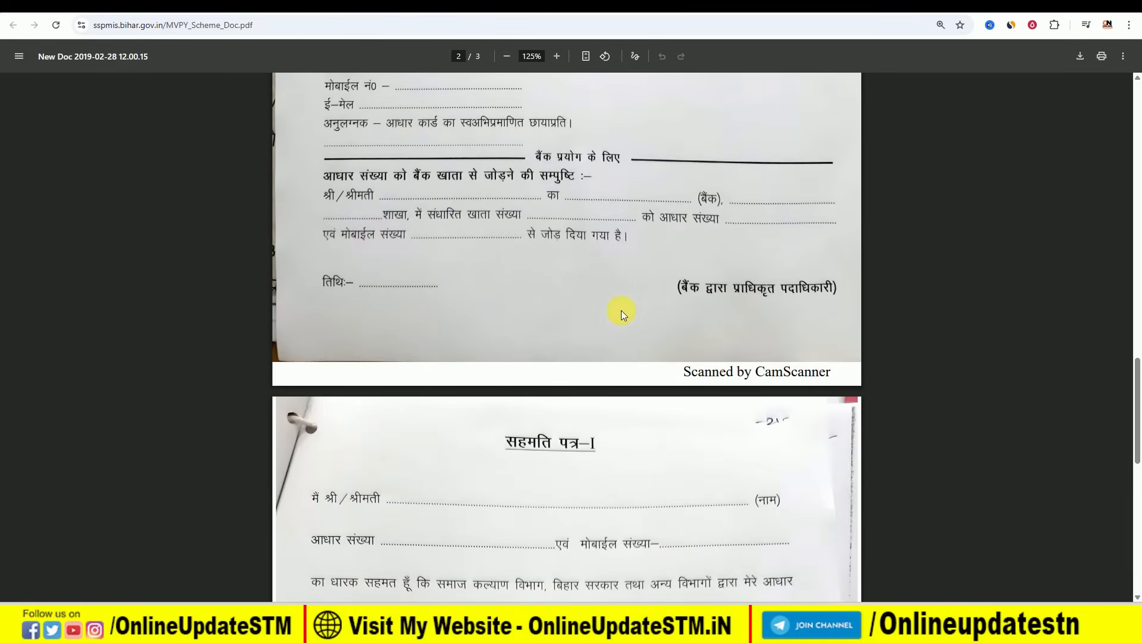
scroll(623, 313, "down", 2)
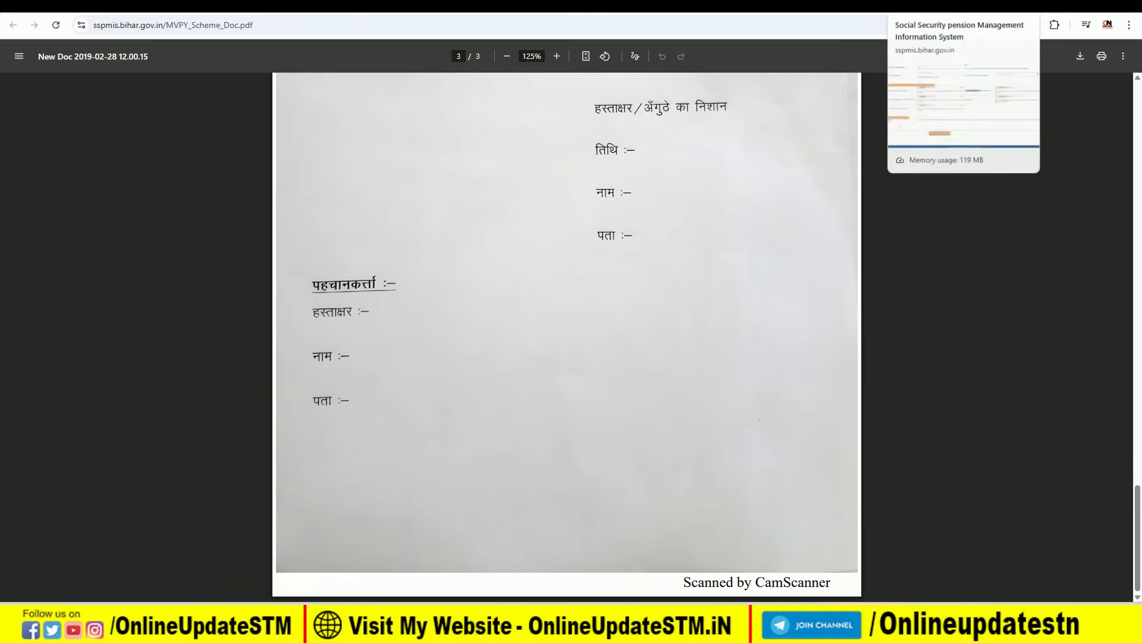
left_click(934, 6)
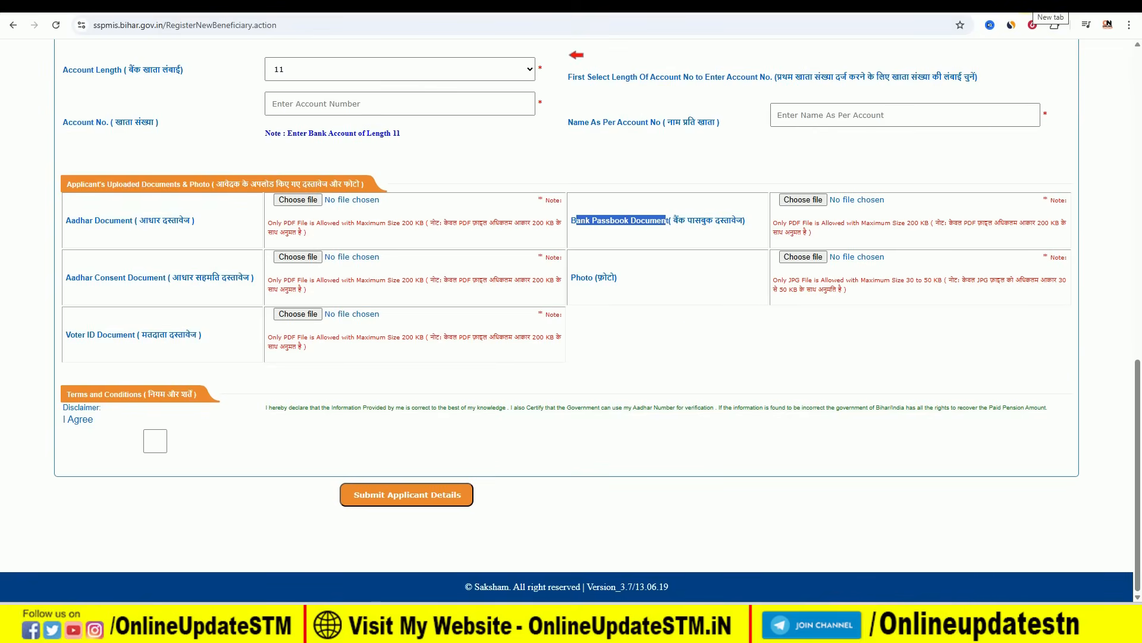
- Search Google for 'convert jpg to pdf' in a new tab and open iLovePDF's JPG to PDF converter
key("ctrl+t")
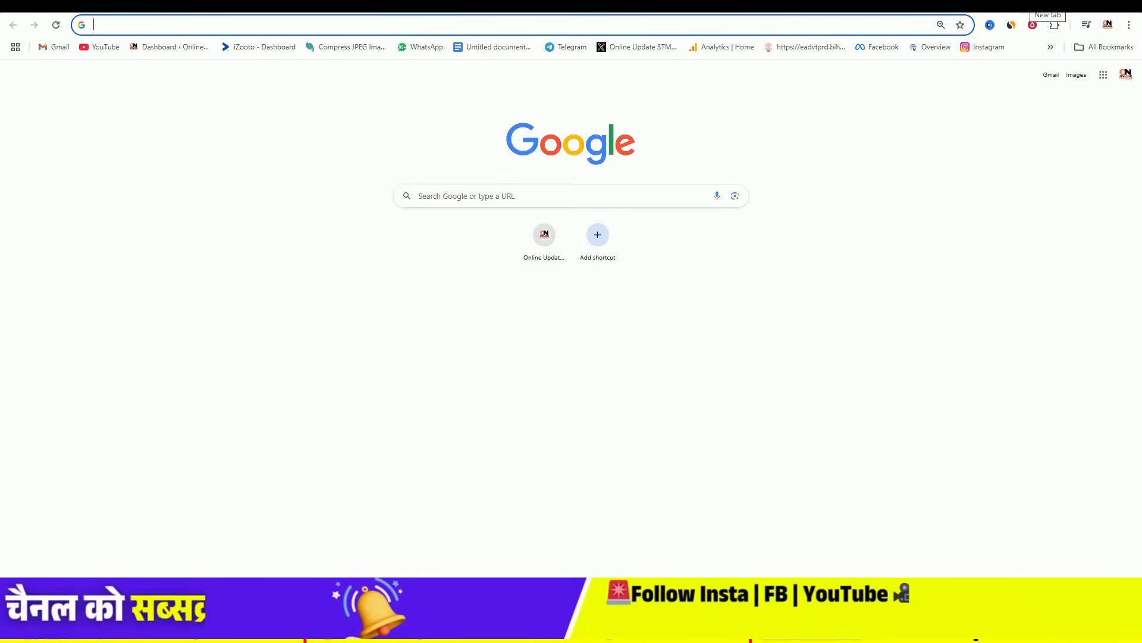
type("CONvert jpg to pdf")
key("Return")
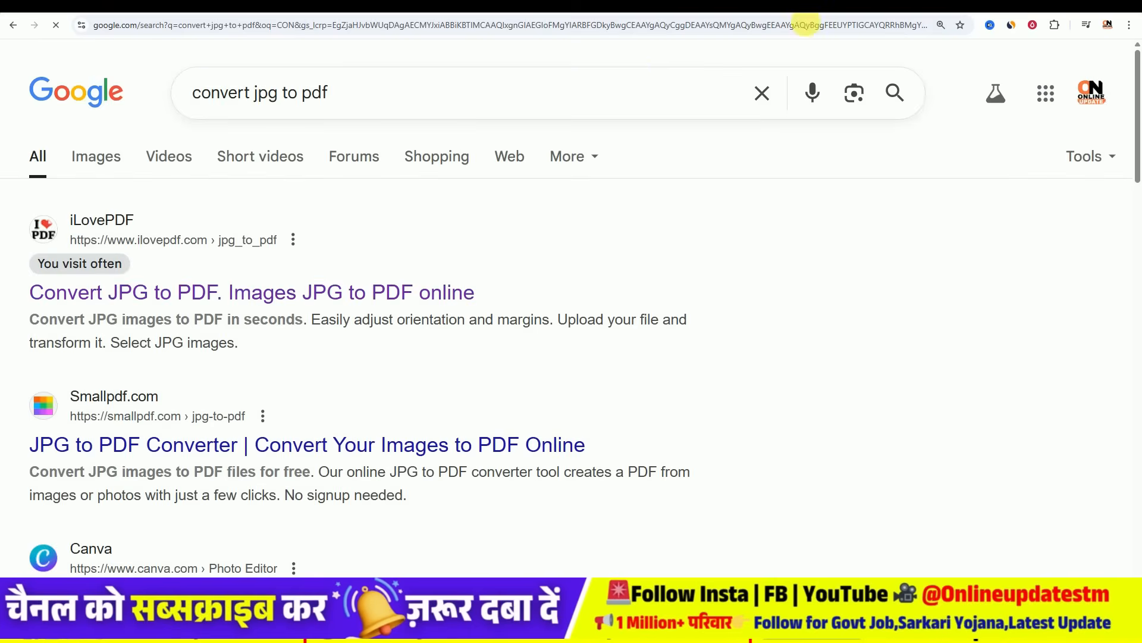
left_click(155, 294)
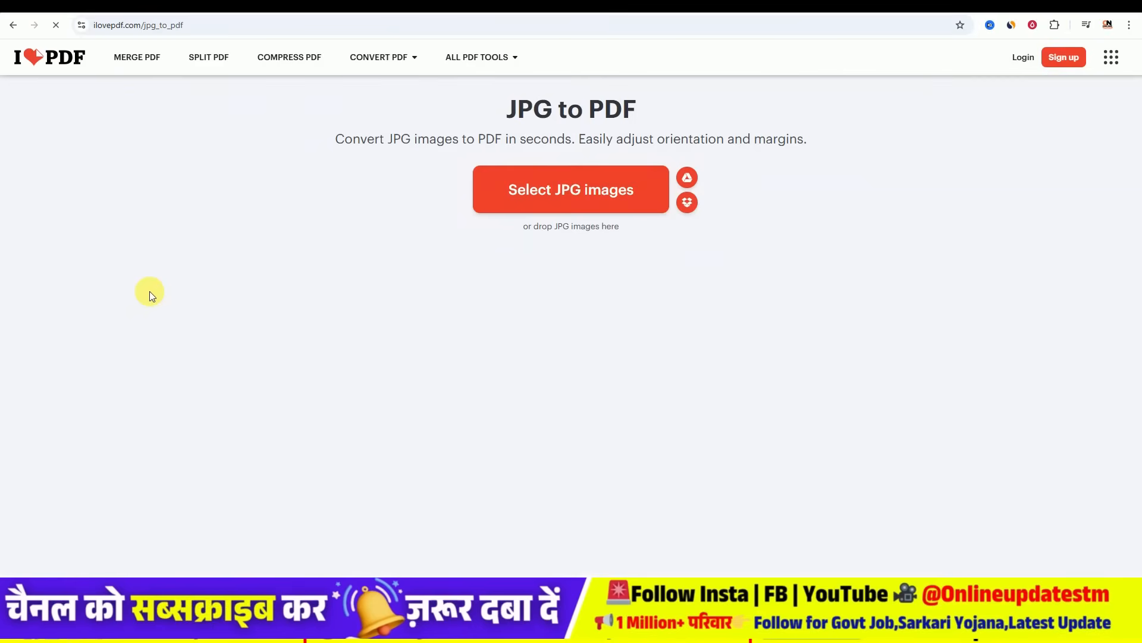
- Upload ssc photo copy and job eligibility copy-min from Downloads into the JPG to PDF converter
left_click(586, 189)
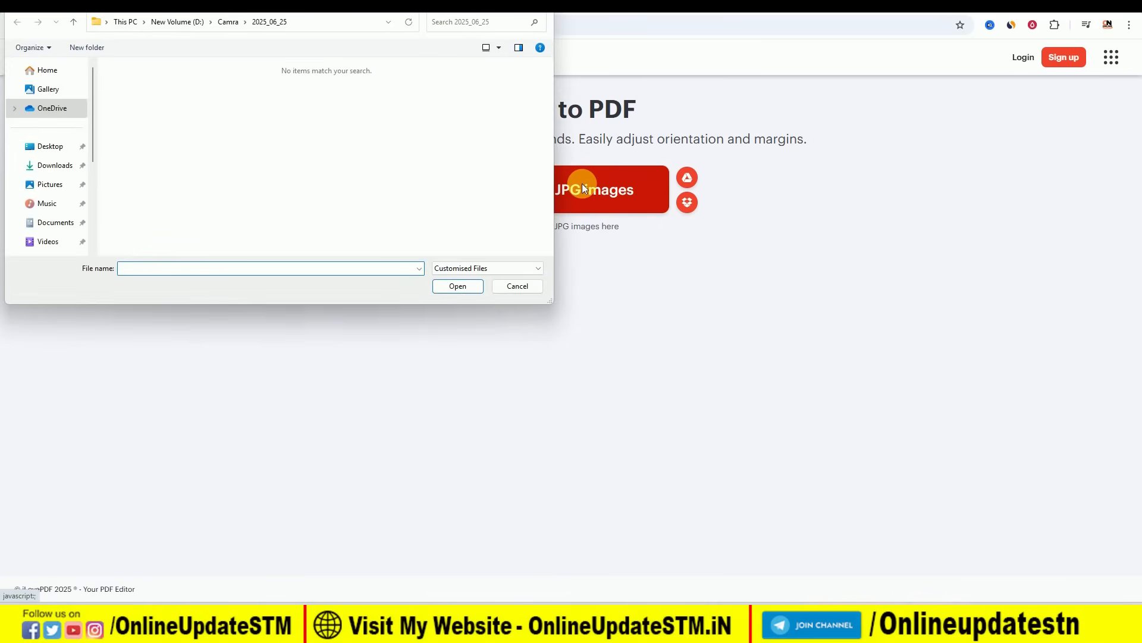
left_click(58, 167)
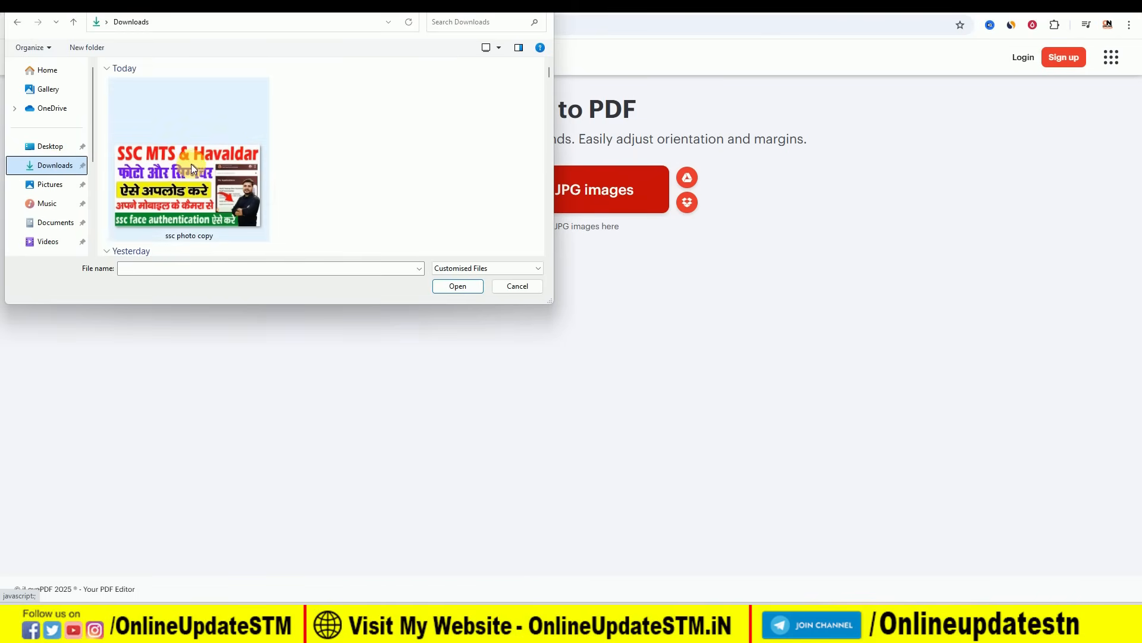
scroll(292, 145, "down", 3)
scroll(292, 145, "up", 3)
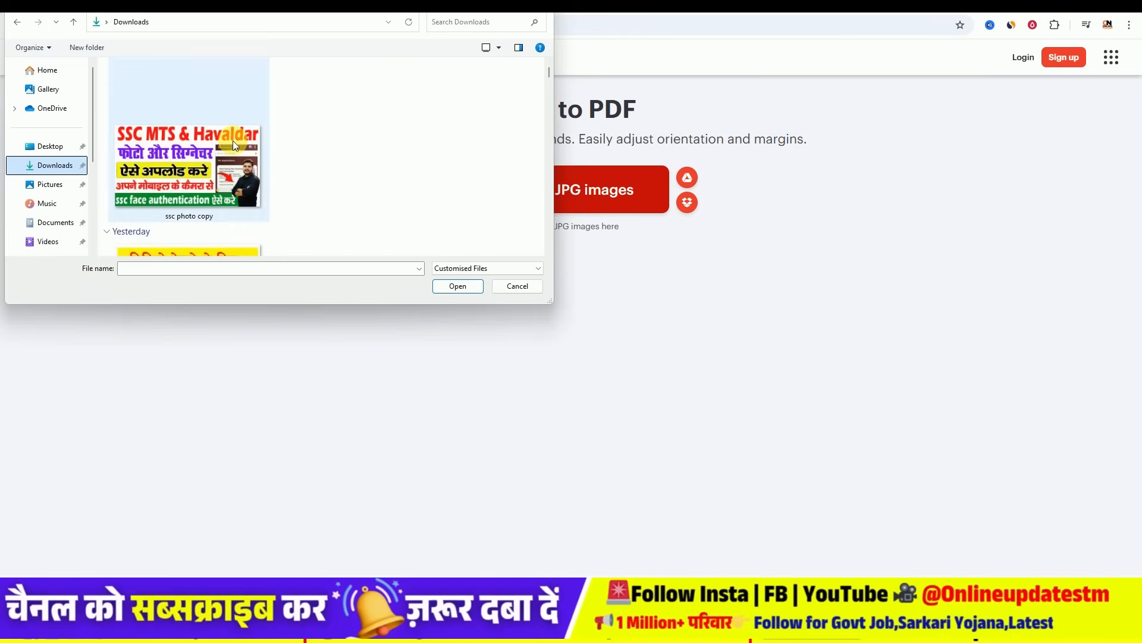
left_click(251, 138)
scroll(251, 138, "down", 3)
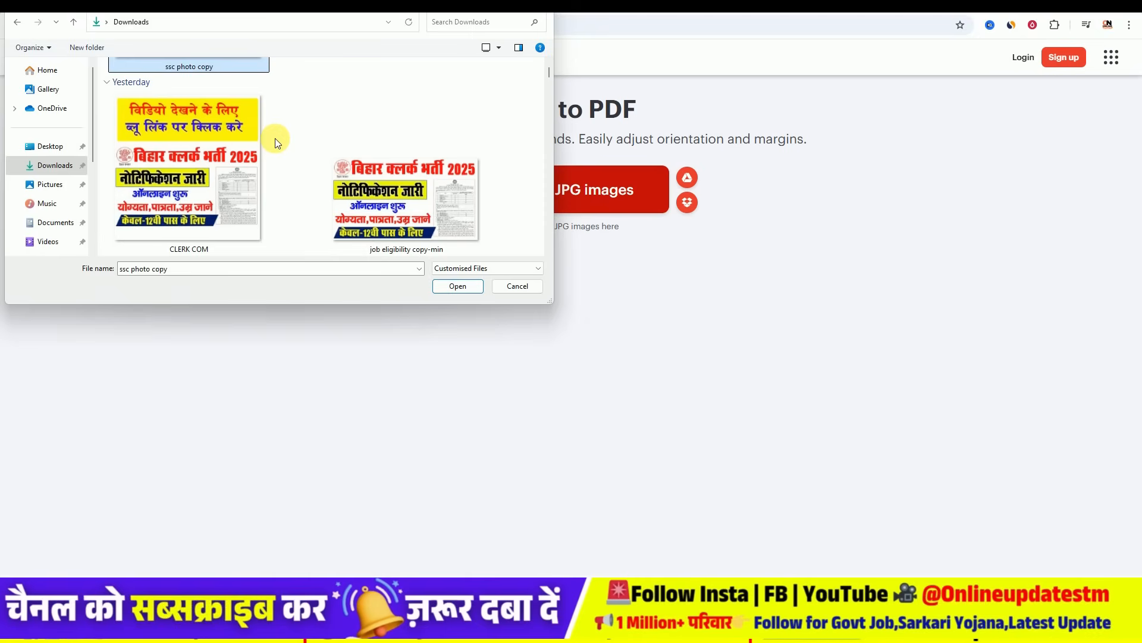
left_click(405, 180, "ctrl")
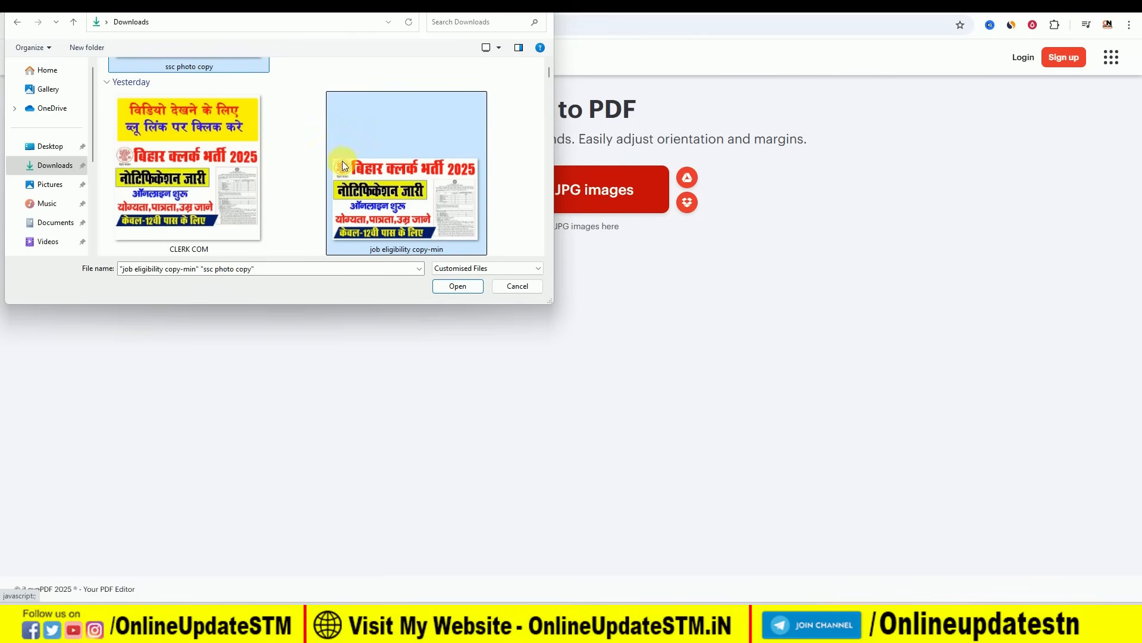
left_click(456, 286)
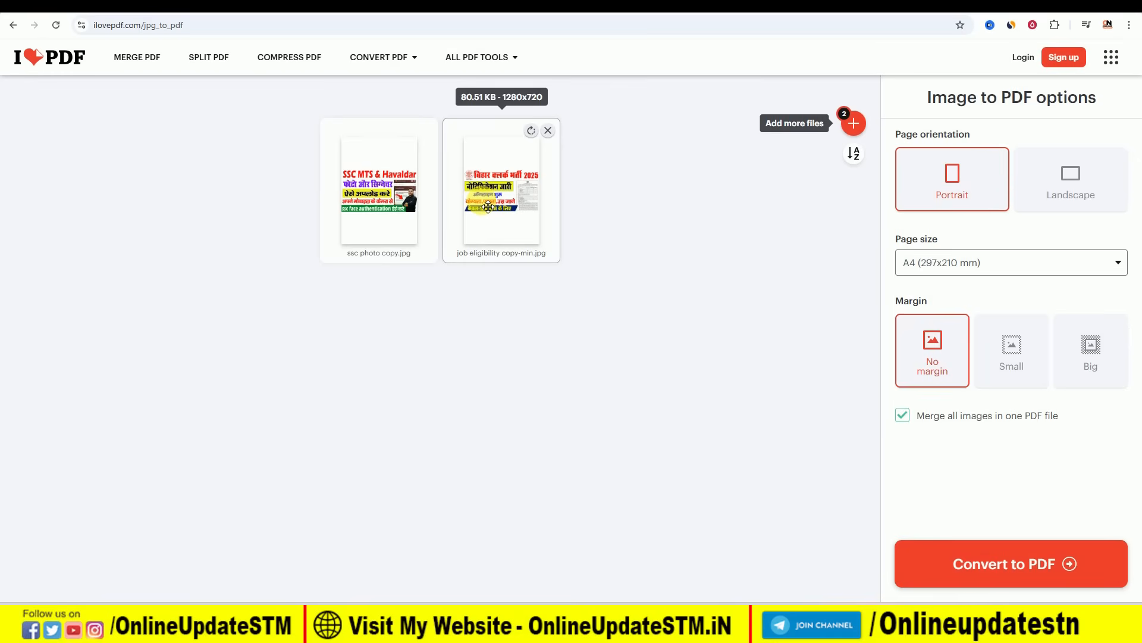
- Convert both images into ssc photo copy.pdf, download it, and switch back to the SSPMIS tab
left_click(1010, 566)
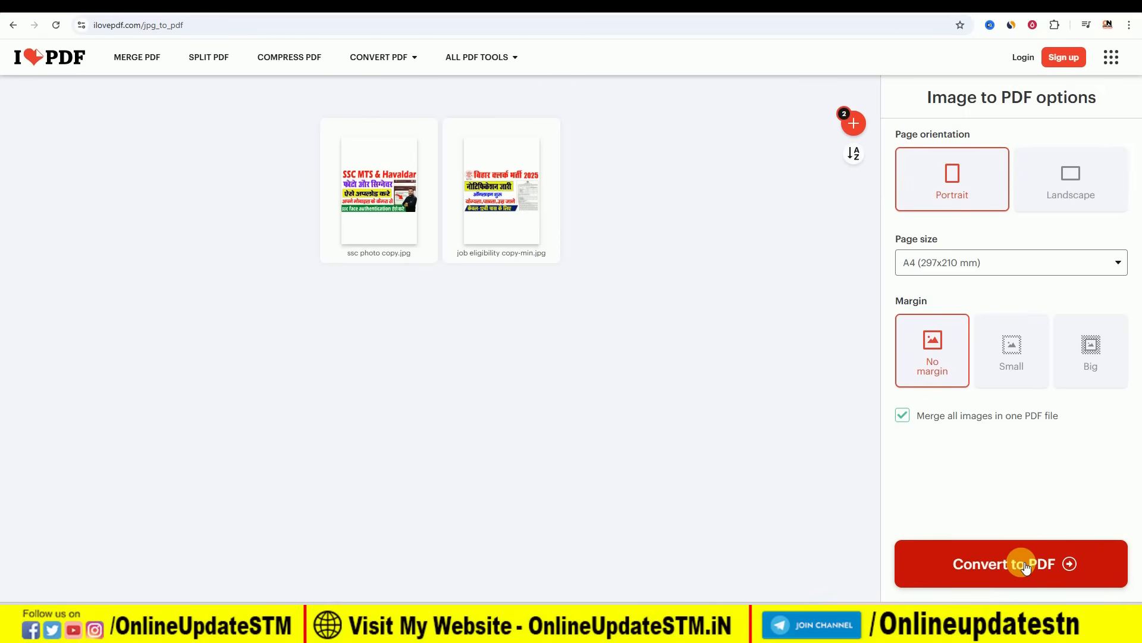
left_click(1024, 565)
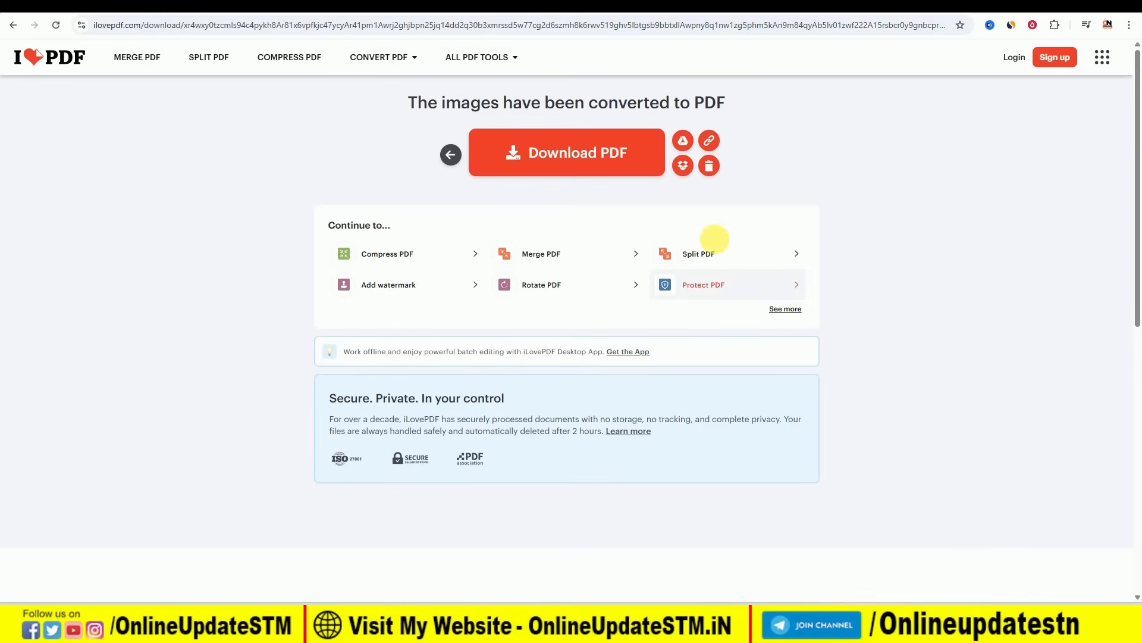
left_click(565, 152)
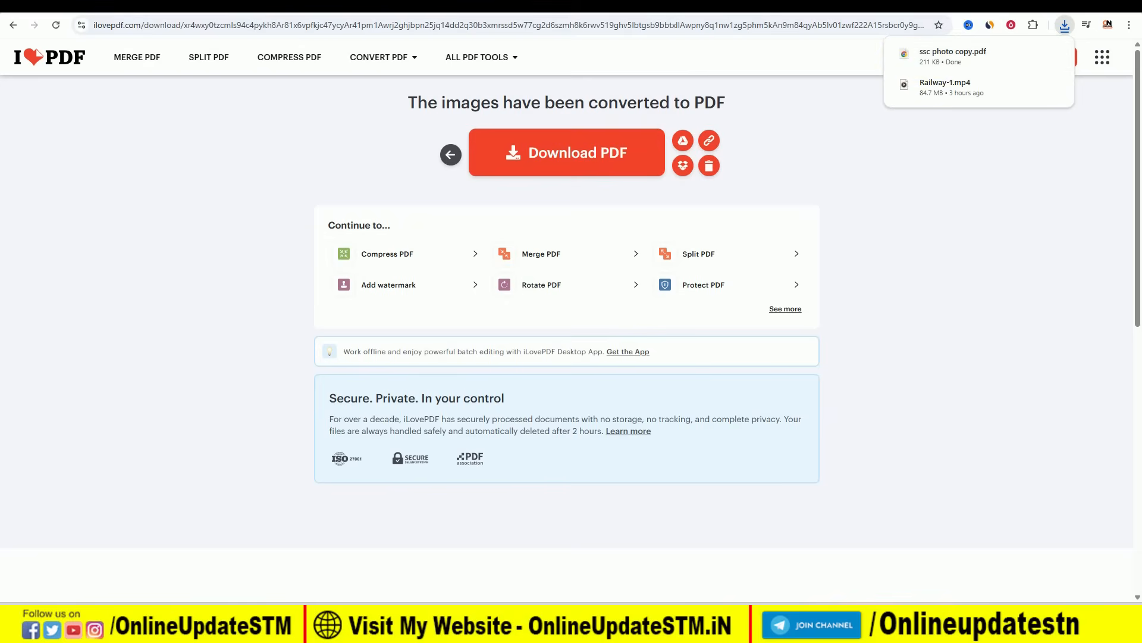
left_click(928, 6)
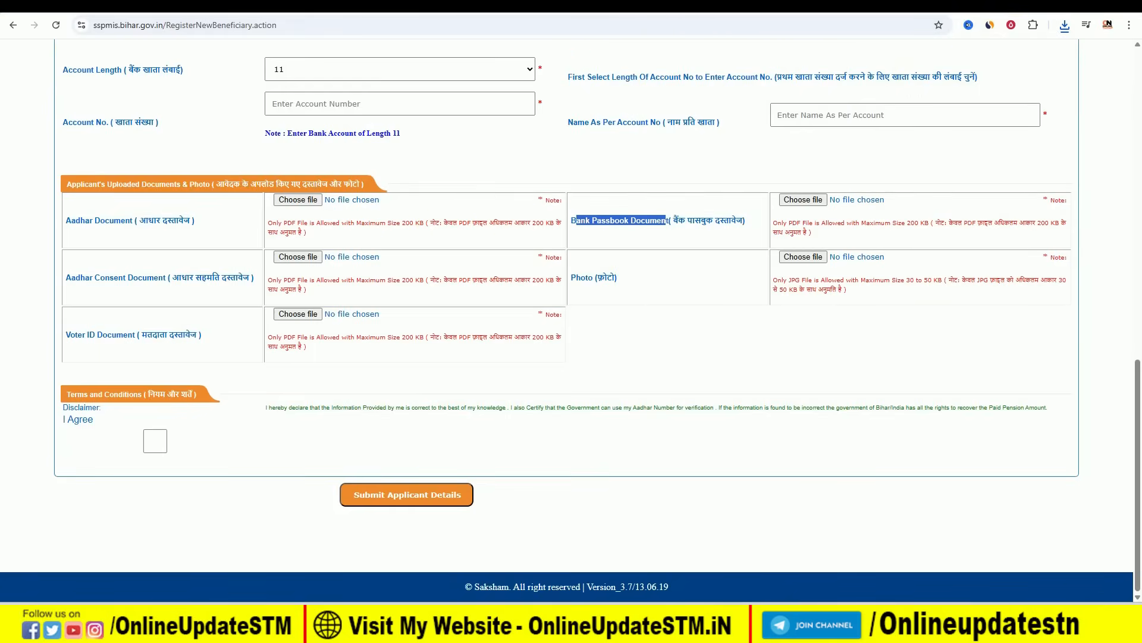
- Search Google for 'pdf compressor' from a new tab
left_click(1044, 6)
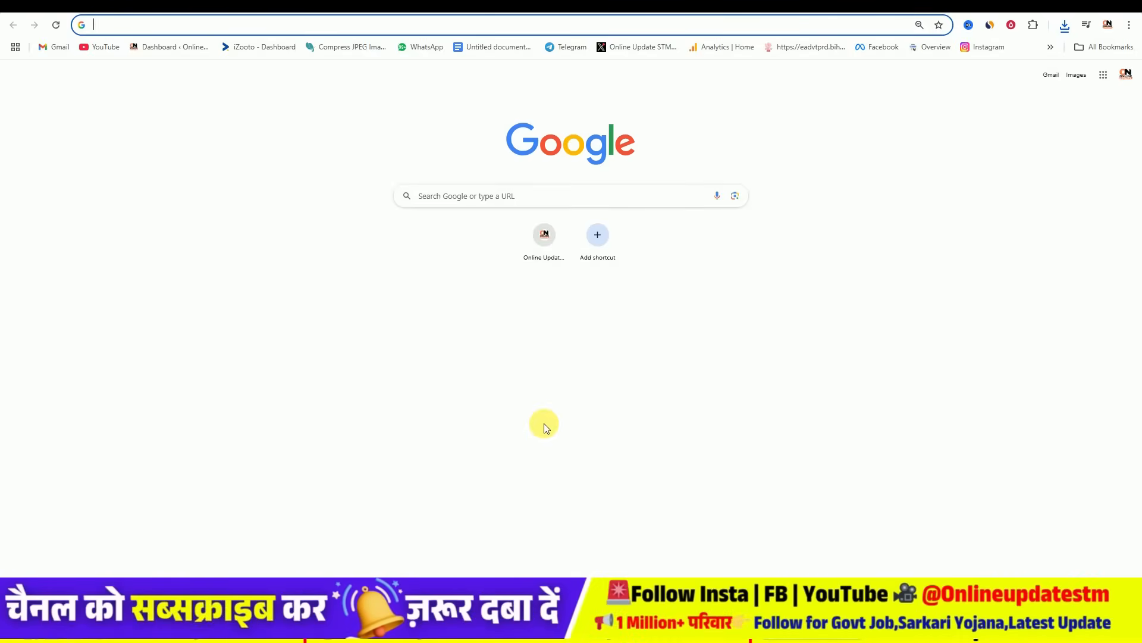
type("PDF")
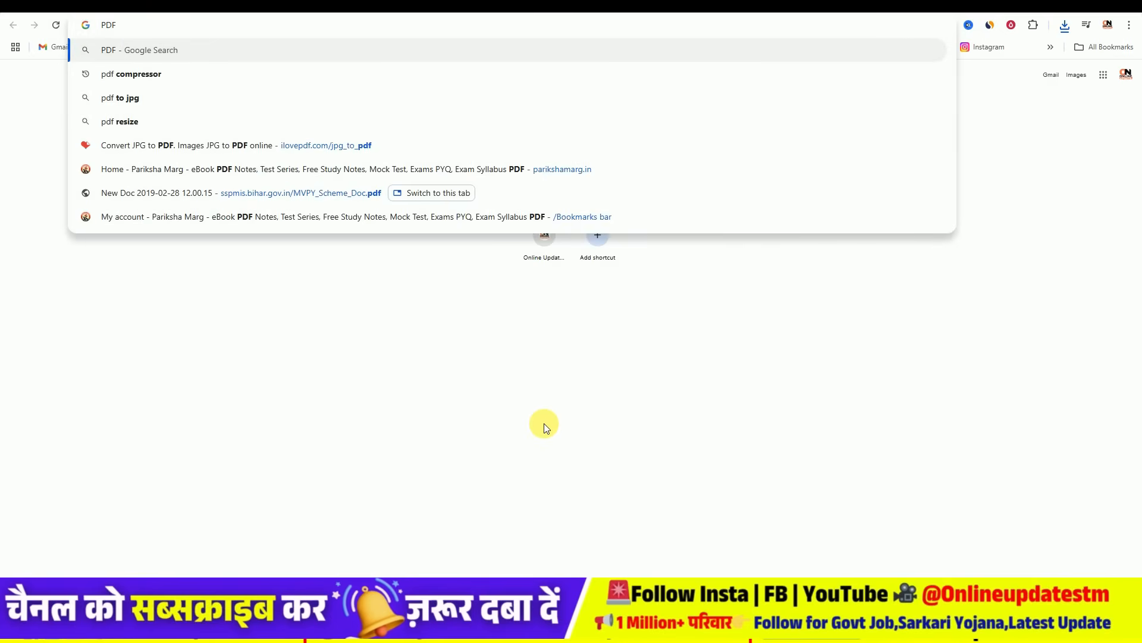
left_click(140, 76)
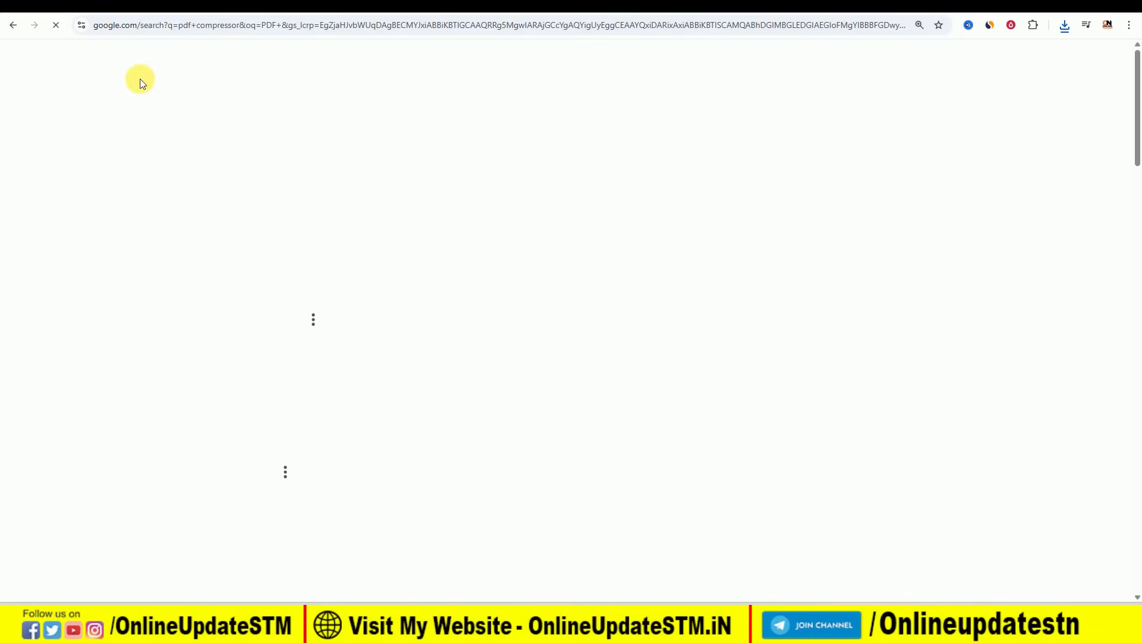
- Go from the results to Pi7 PDF Tool's 'Compress PDF to 200kb' page and close its allow-ads popup
scroll(280, 274, "down", 4)
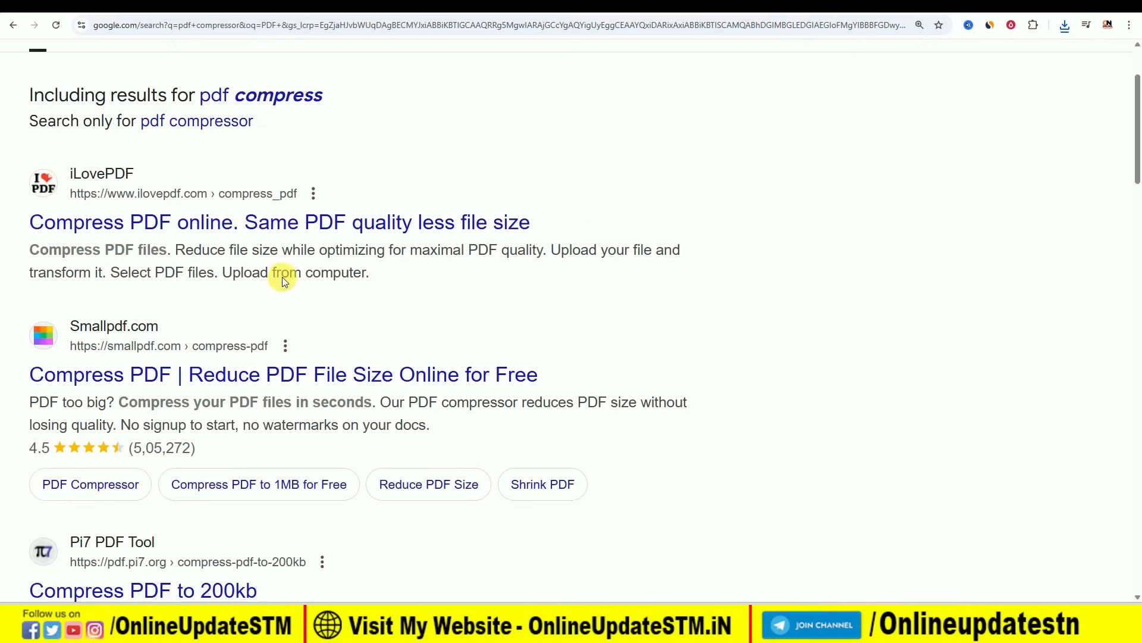
scroll(357, 255, "up", 4)
scroll(497, 225, "down", 1)
scroll(470, 215, "down", 4)
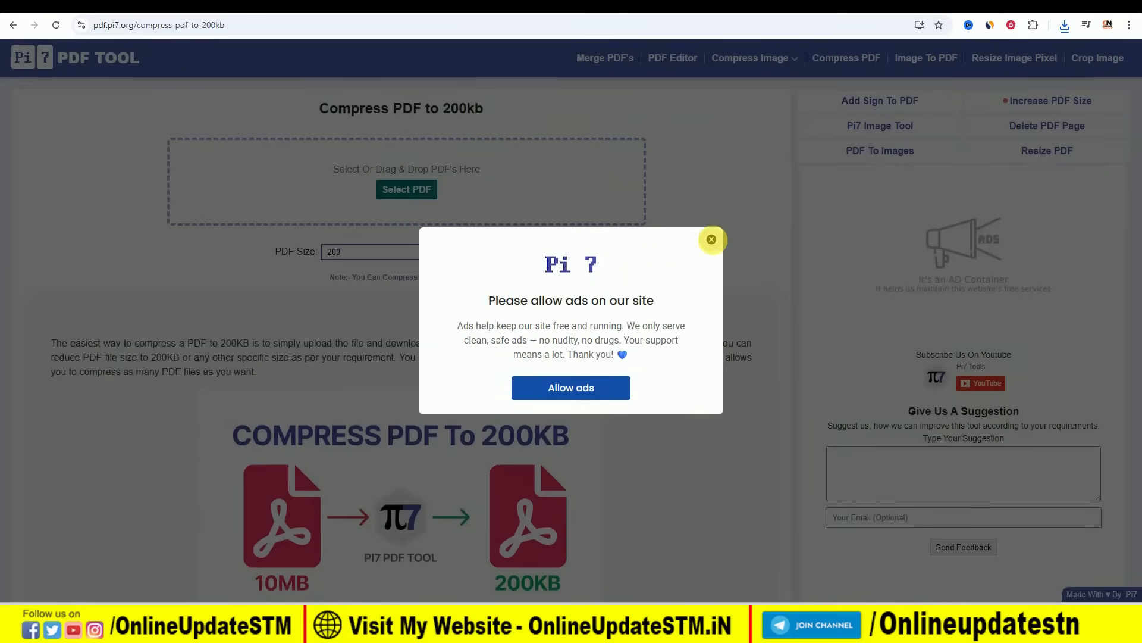
left_click(711, 240)
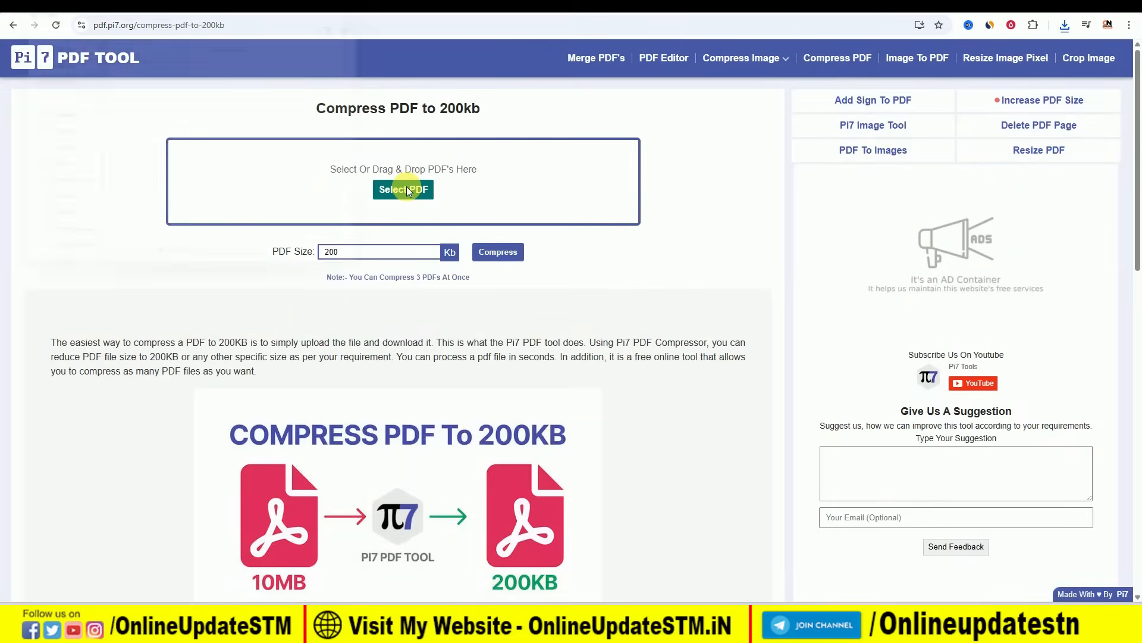
- Compress ssc photo copy.pdf in Pi7 with a 190 KB target, giving 188 KB, and download it
left_click(407, 190)
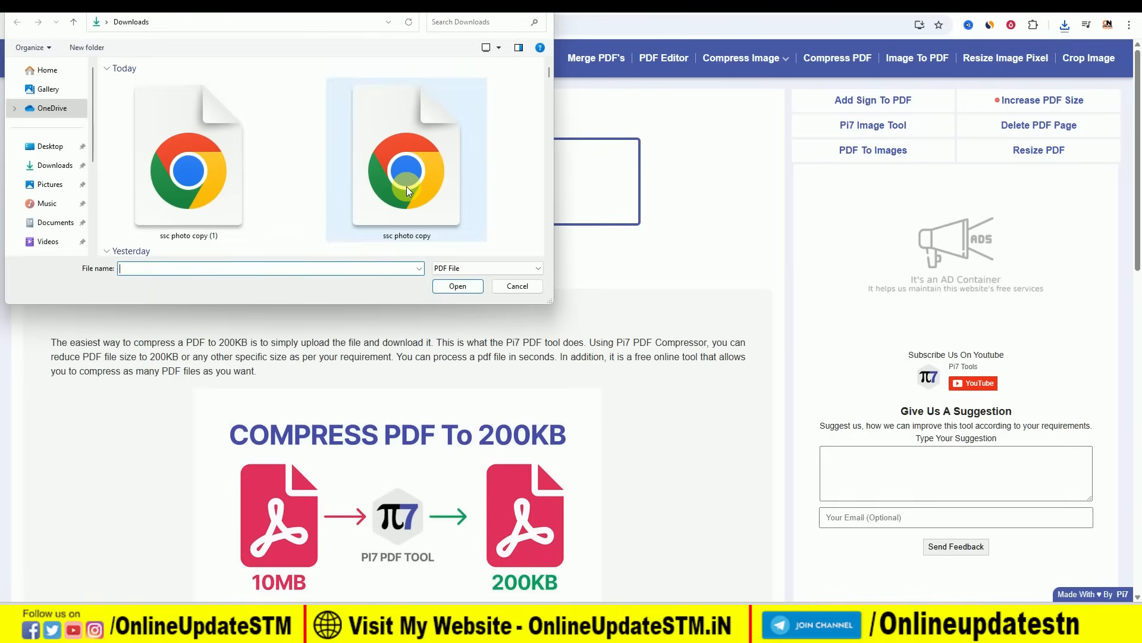
double_click(404, 155)
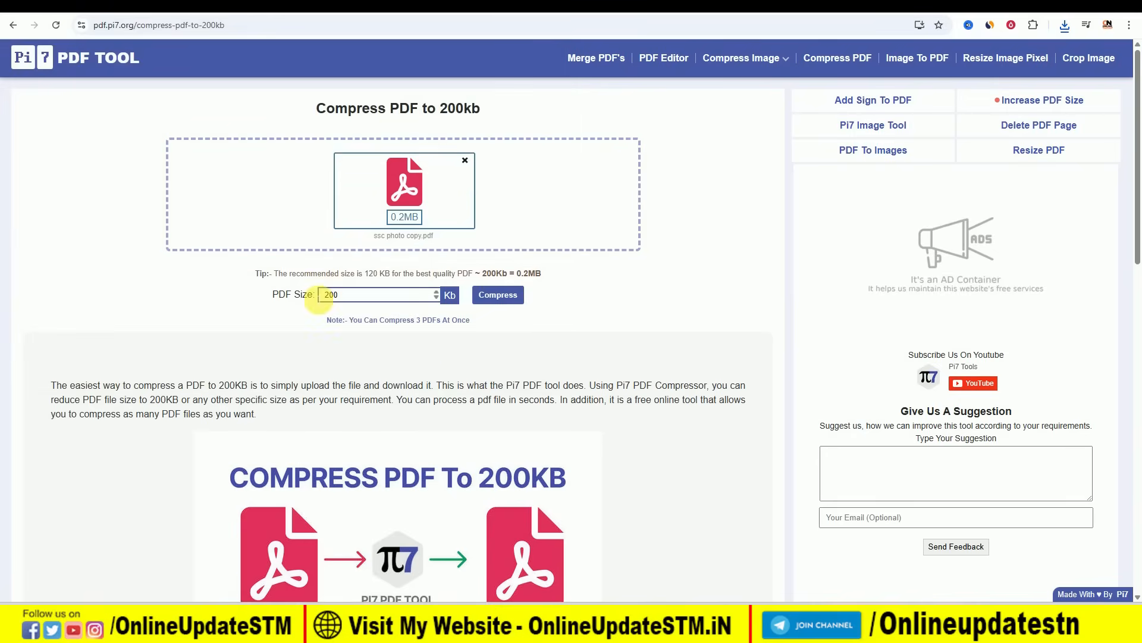
left_click(340, 296)
left_click_drag(340, 296, 327, 298)
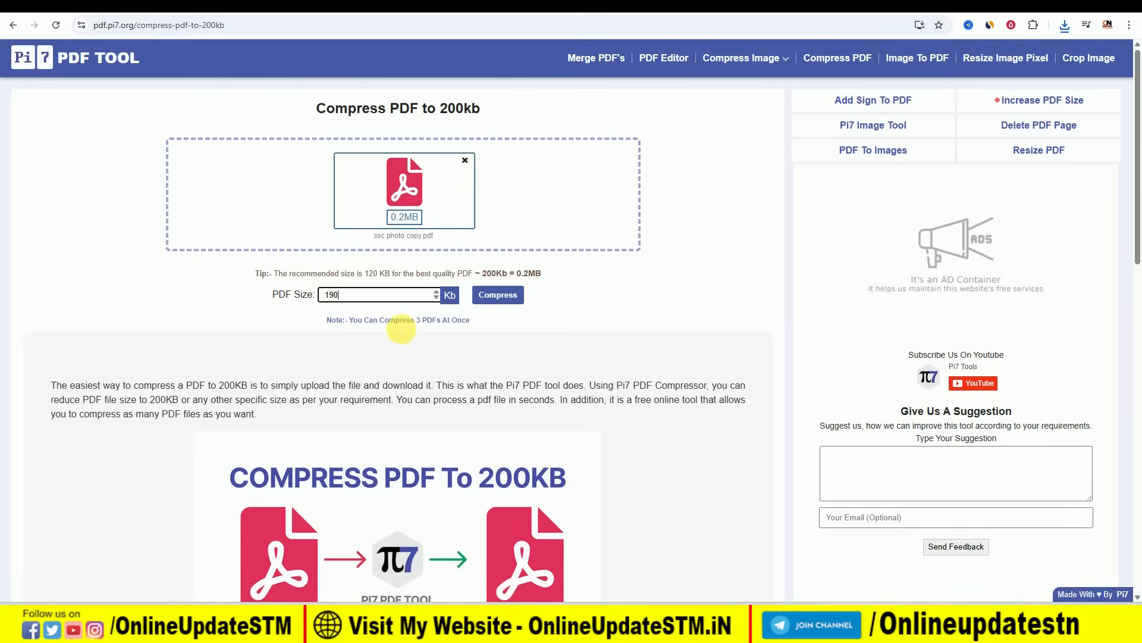
left_click(497, 294)
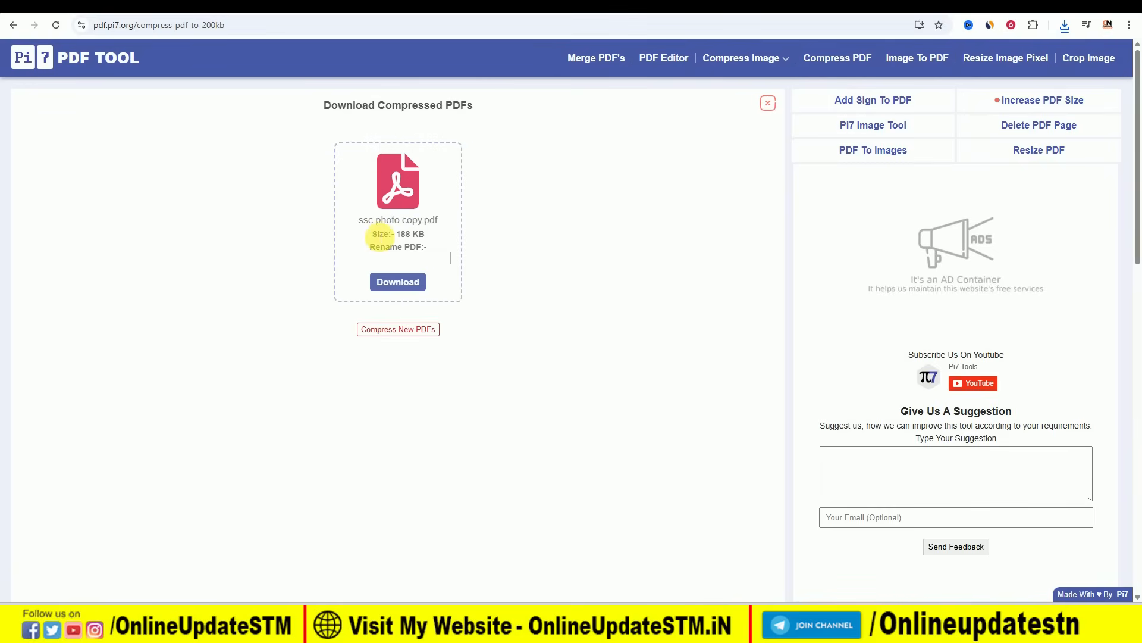
left_click_drag(401, 238, 426, 236)
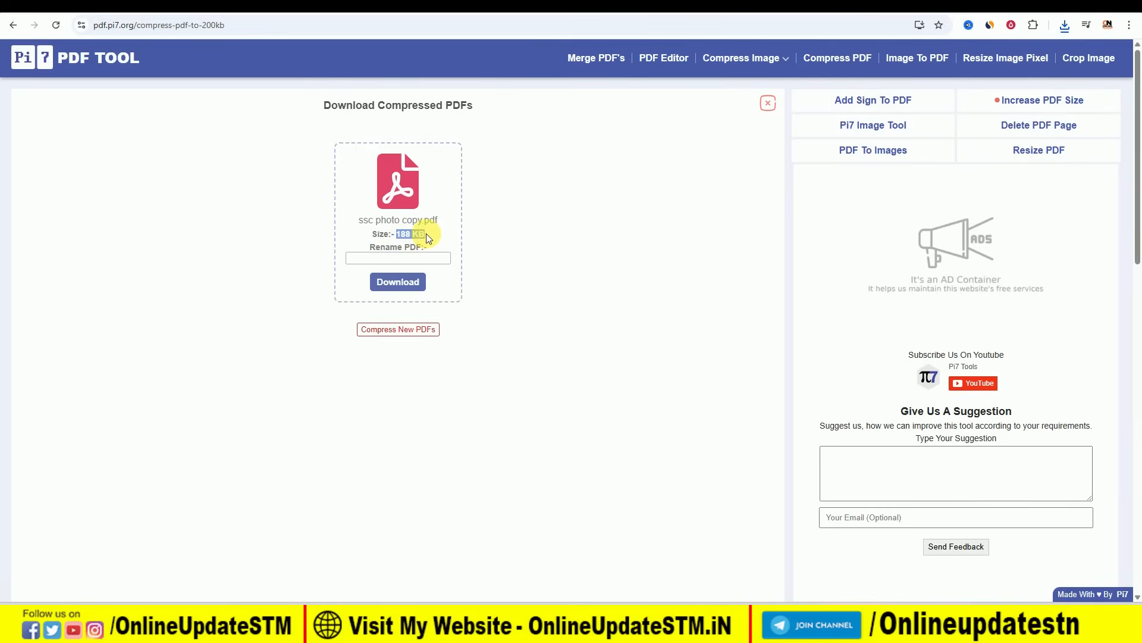
left_click(413, 288)
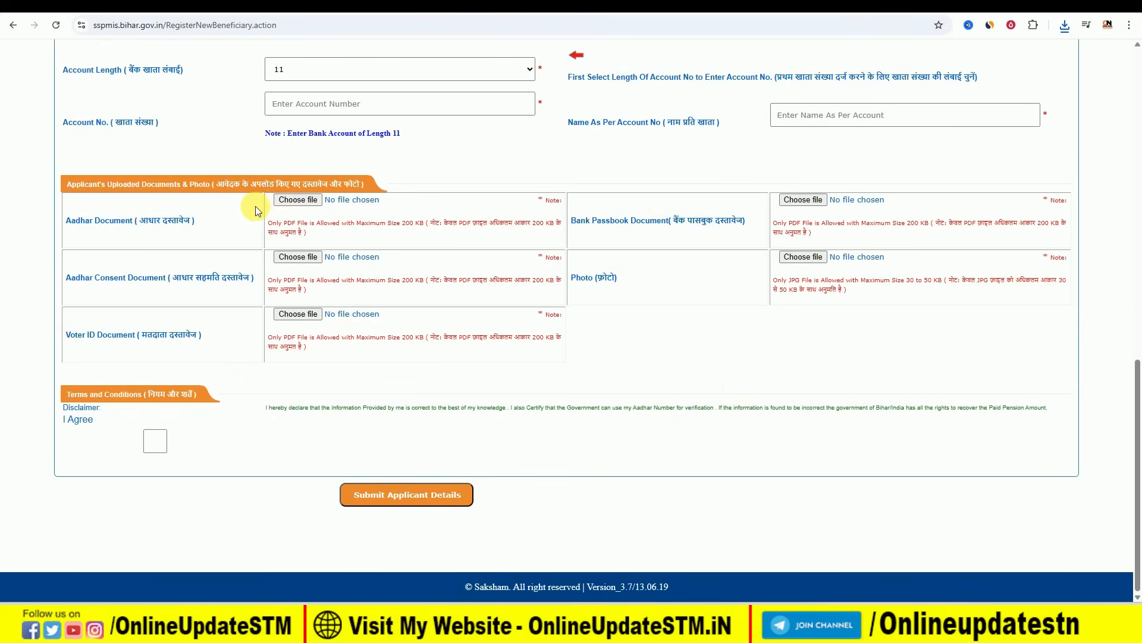
- Note the Photo field's 30 to 50 KB size limit on the SSPMIS form, then open a new tab
left_click_drag(572, 279, 616, 278)
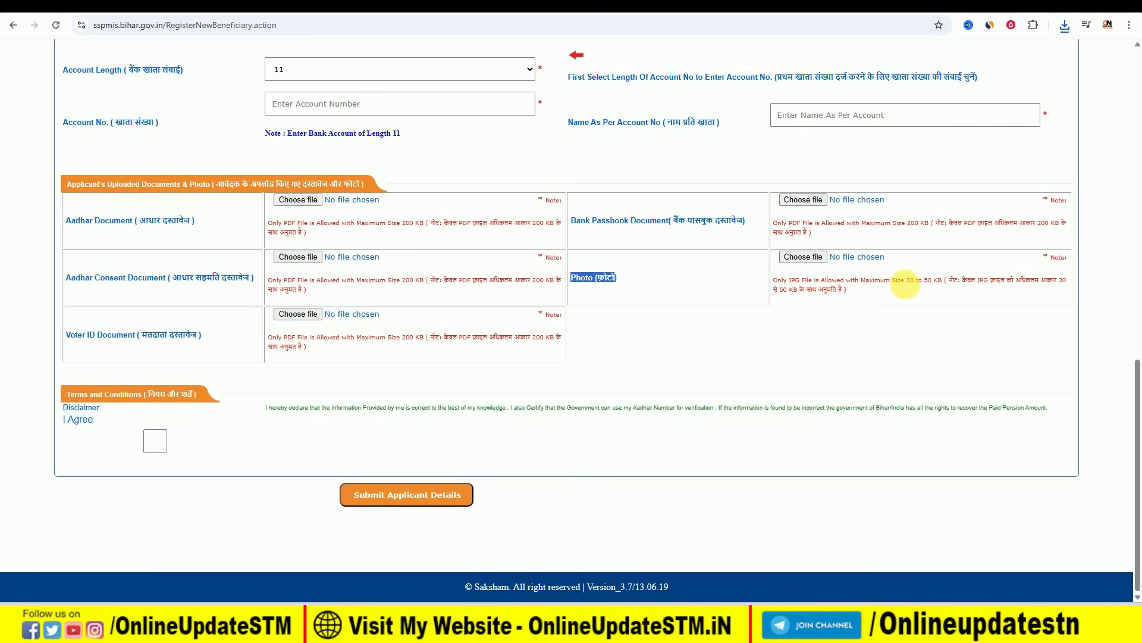
left_click_drag(907, 280, 944, 280)
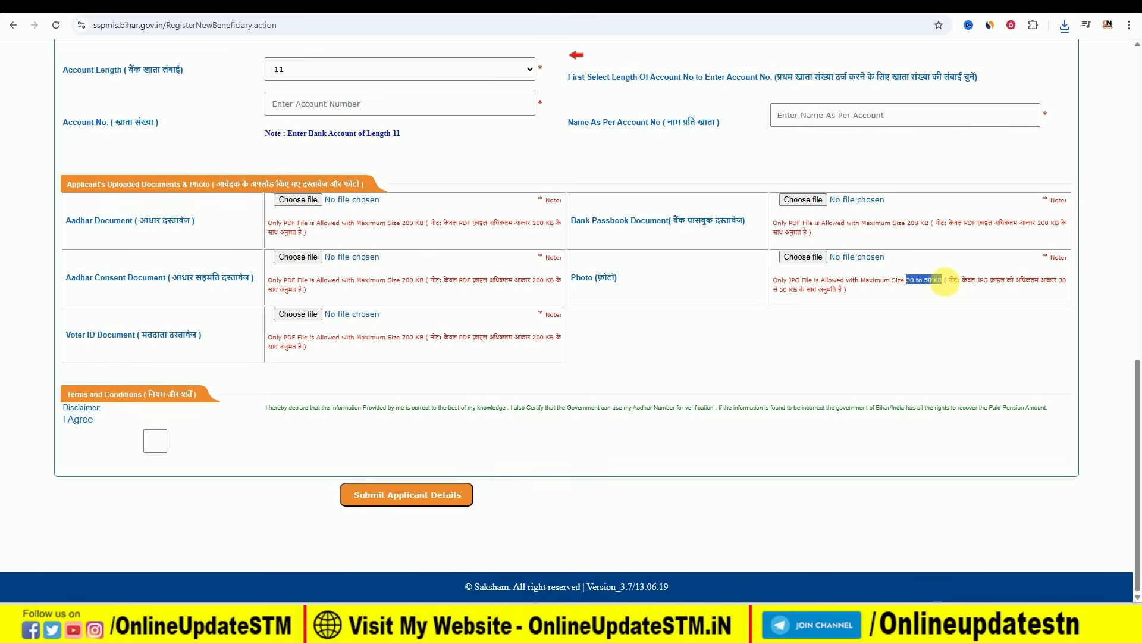
left_click(777, 345)
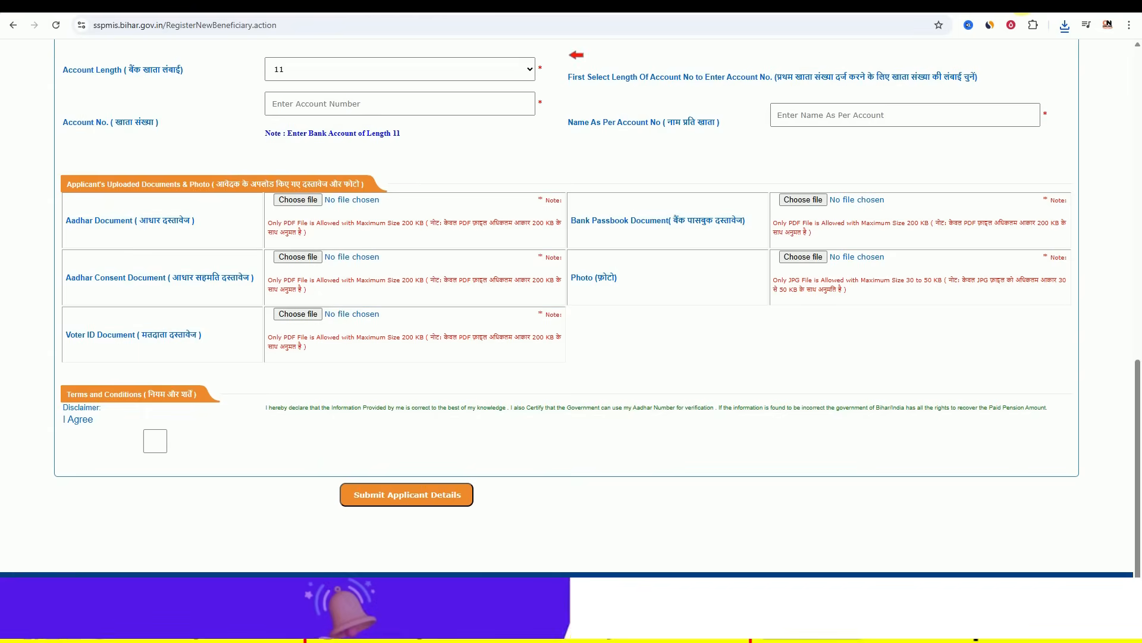
left_click(1045, 6)
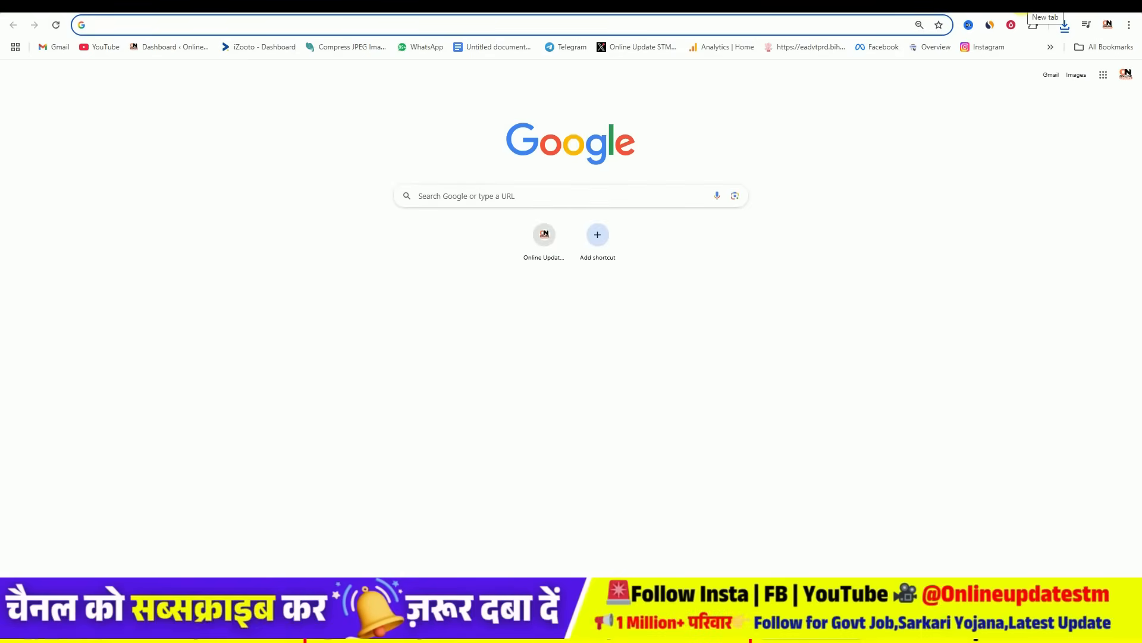
- Go to compressjpeg.com and upload the WhatsApp image
type("COM")
key("Return")
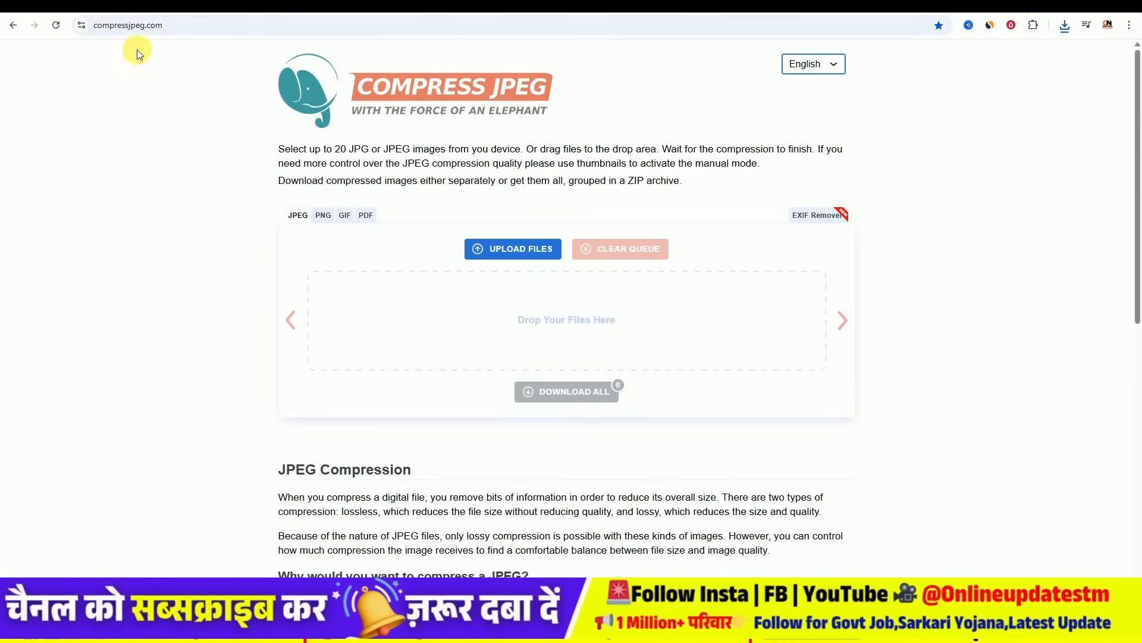
left_click(515, 253)
double_click(215, 180)
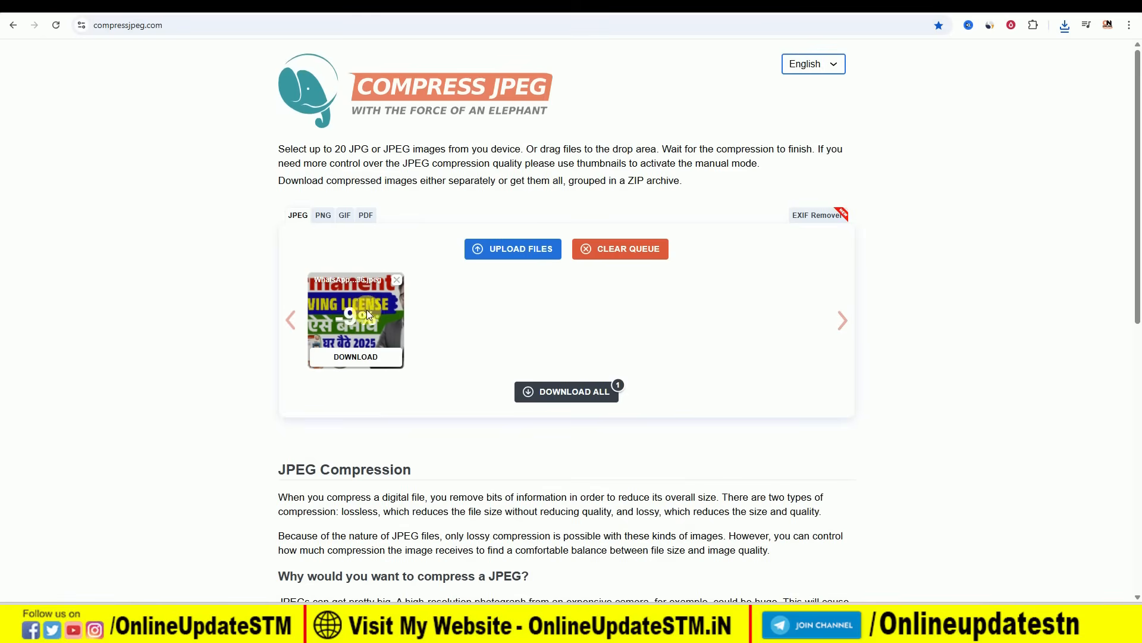
- Open manual settings and compare the original 136 KB size with the default 129 KB result
left_click(331, 310)
scroll(461, 327, "down", 1)
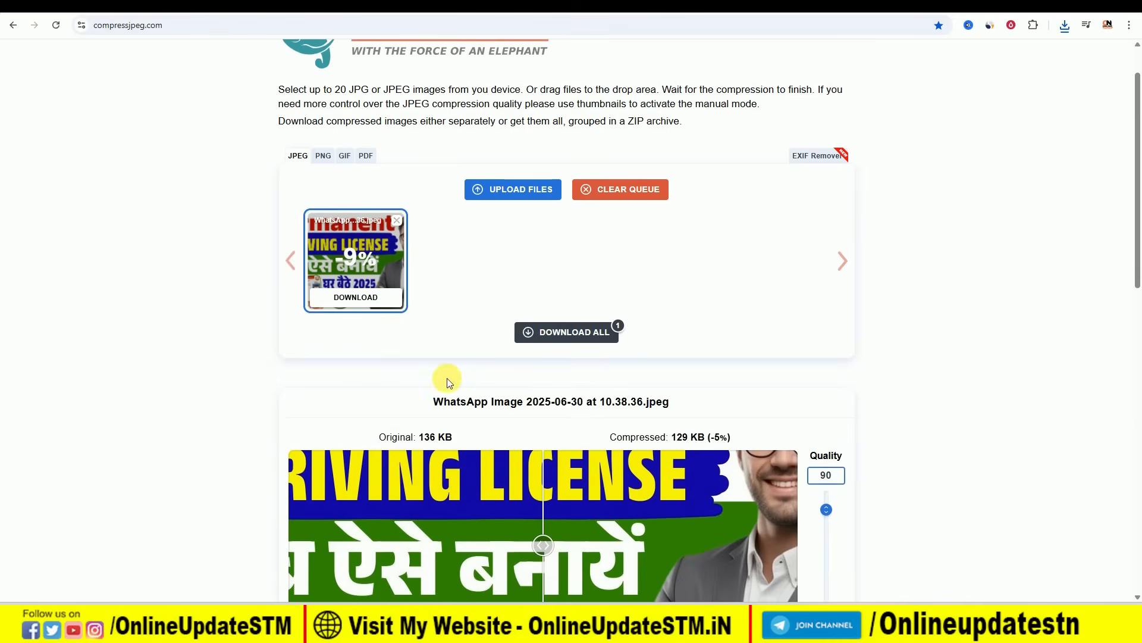
left_click_drag(385, 437, 432, 442)
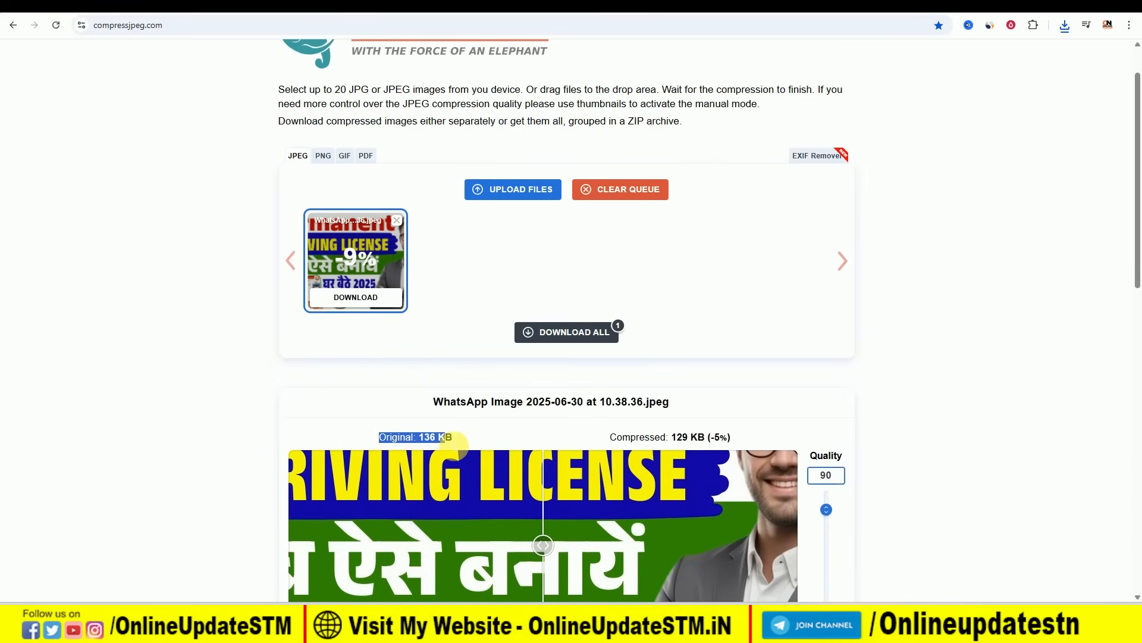
left_click_drag(609, 437, 690, 441)
left_click(671, 437)
scroll(740, 373, "down", 2)
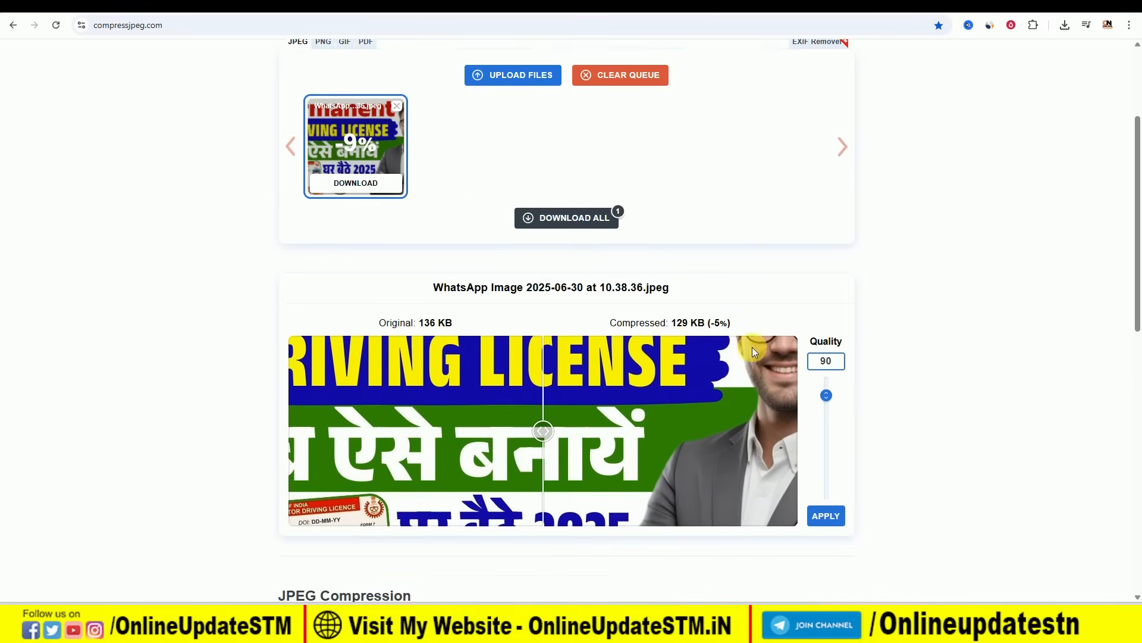
- Lower the JPEG quality to 22, shrinking the image to 42 KB, and download it
left_click_drag(828, 394, 830, 470)
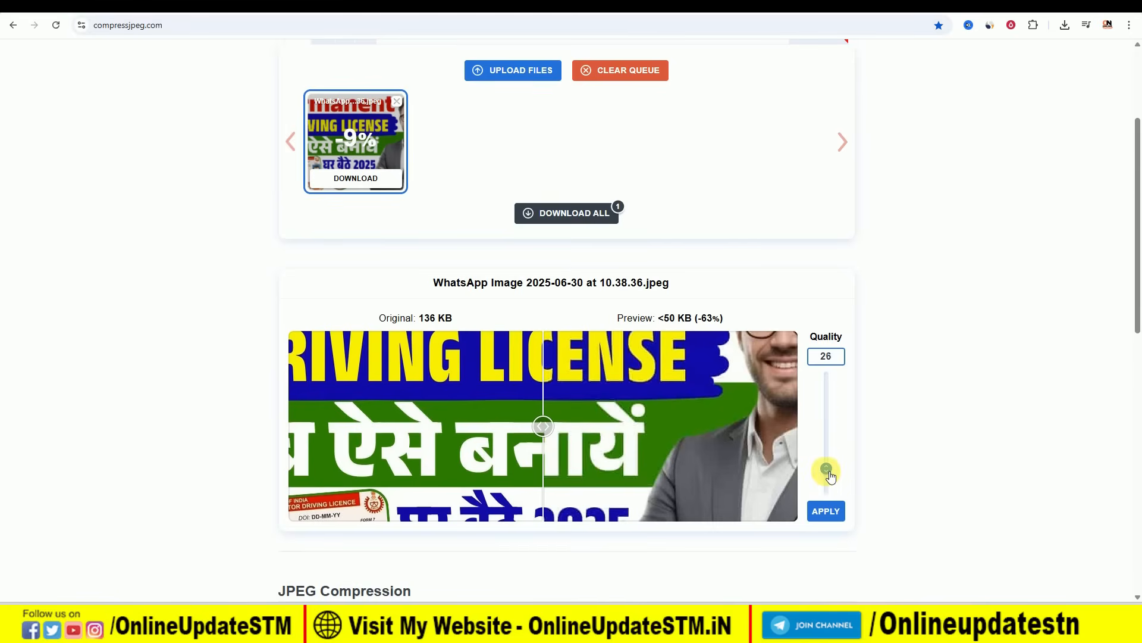
left_click_drag(831, 480, 831, 479)
left_click(825, 511)
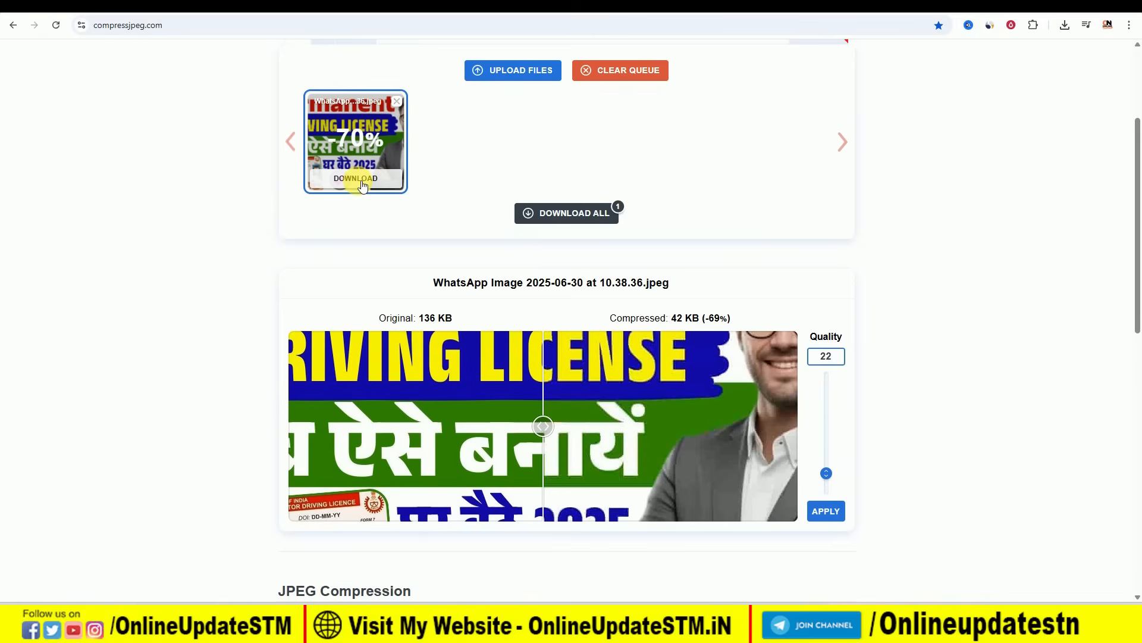
left_click(361, 184)
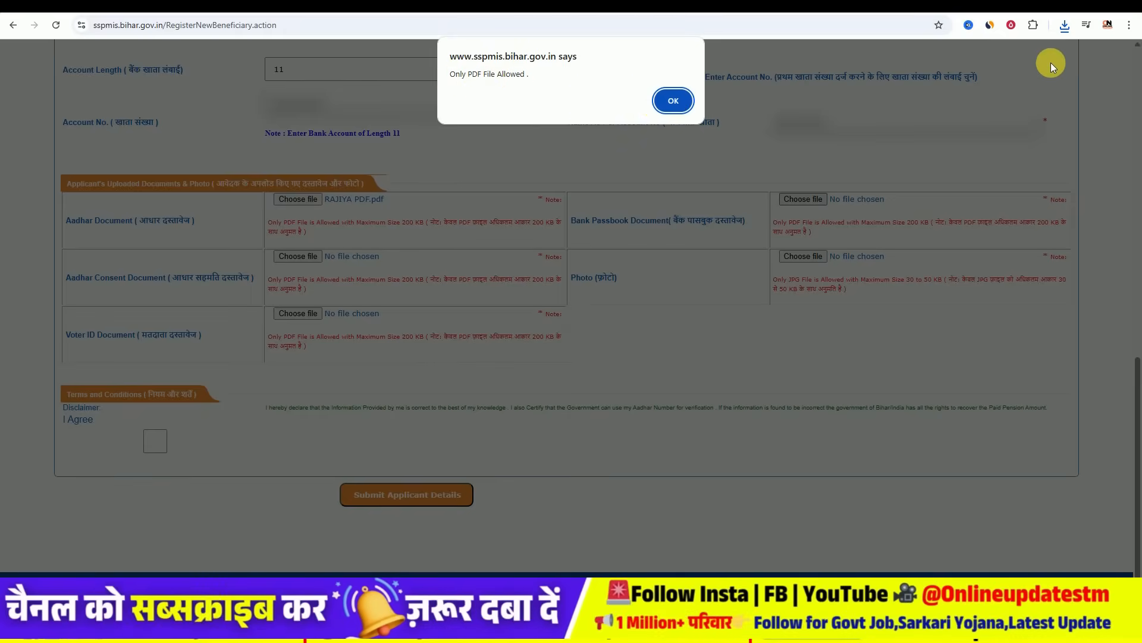
- Dismiss the PDF-only alert and attach the file, renamed PASSBOOK, as the Bank Passbook document
left_click(673, 101)
left_click(298, 198)
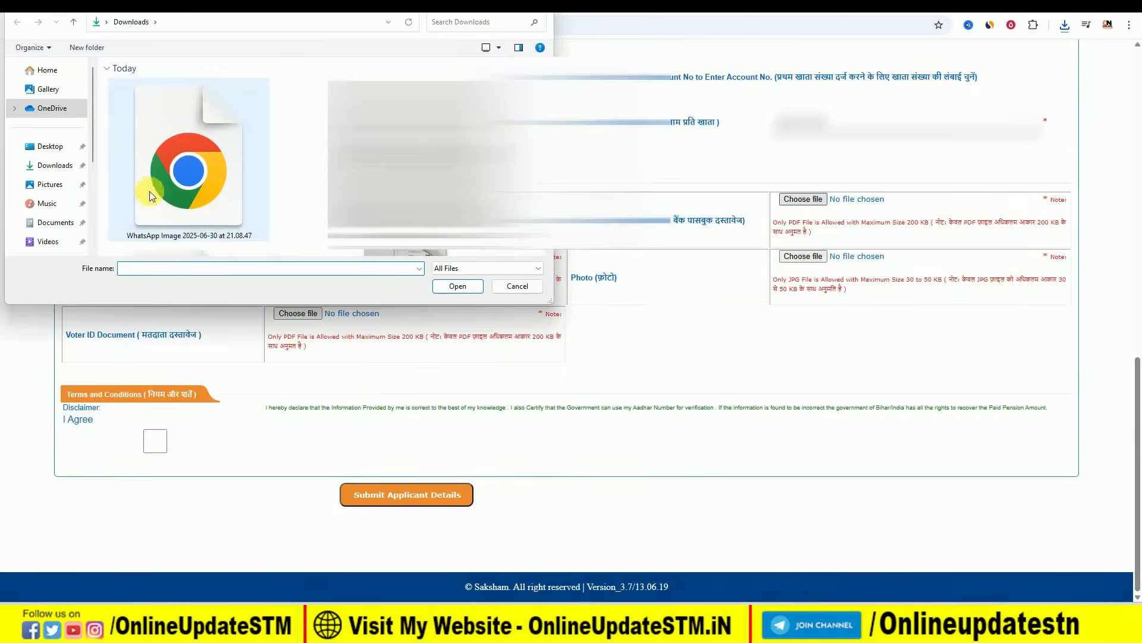
left_click(176, 241)
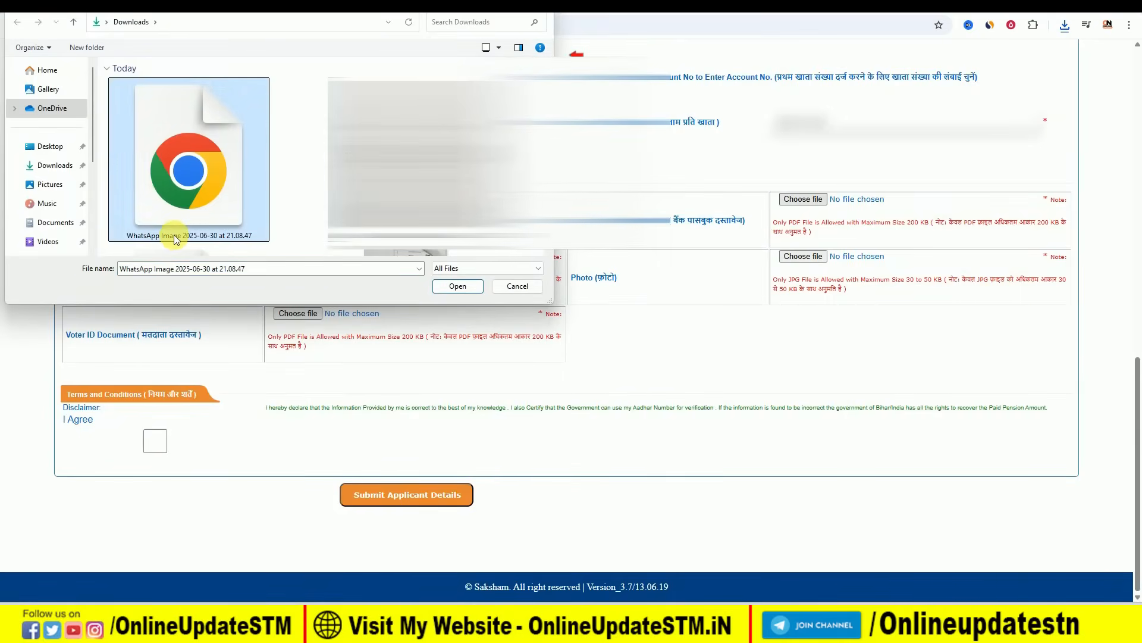
left_click(177, 238)
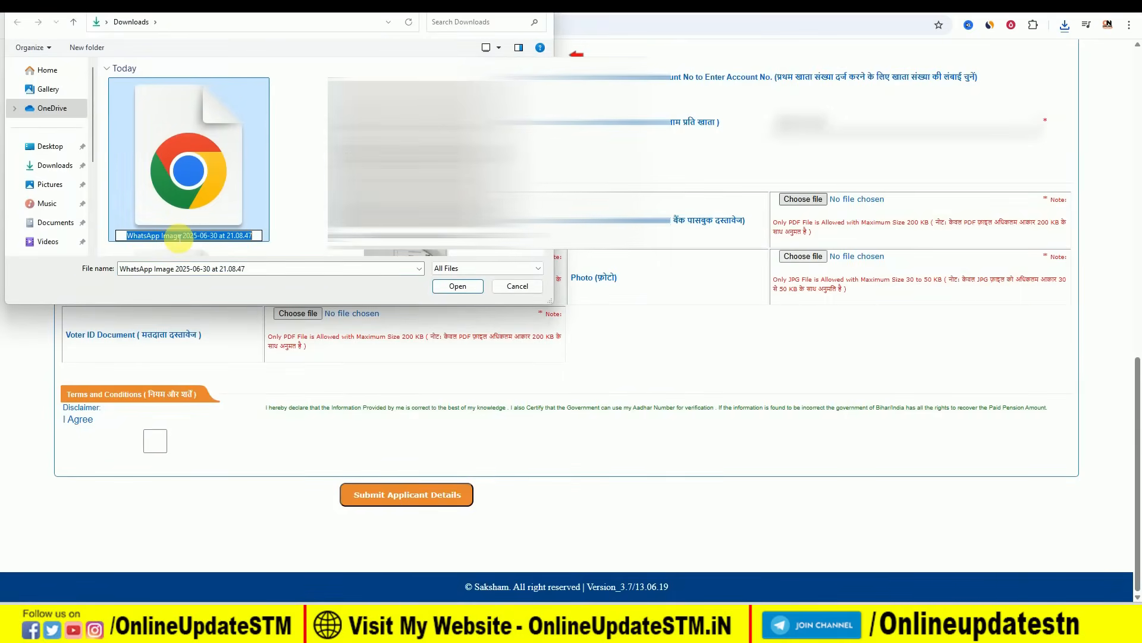
type("PASSBOOK PDF")
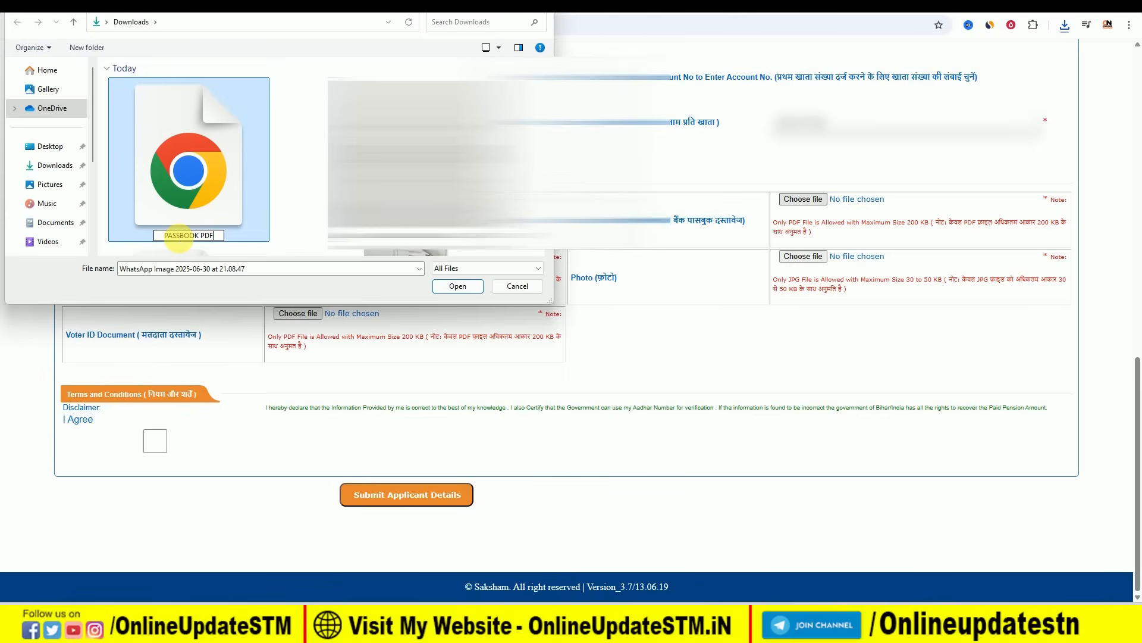
key("Return")
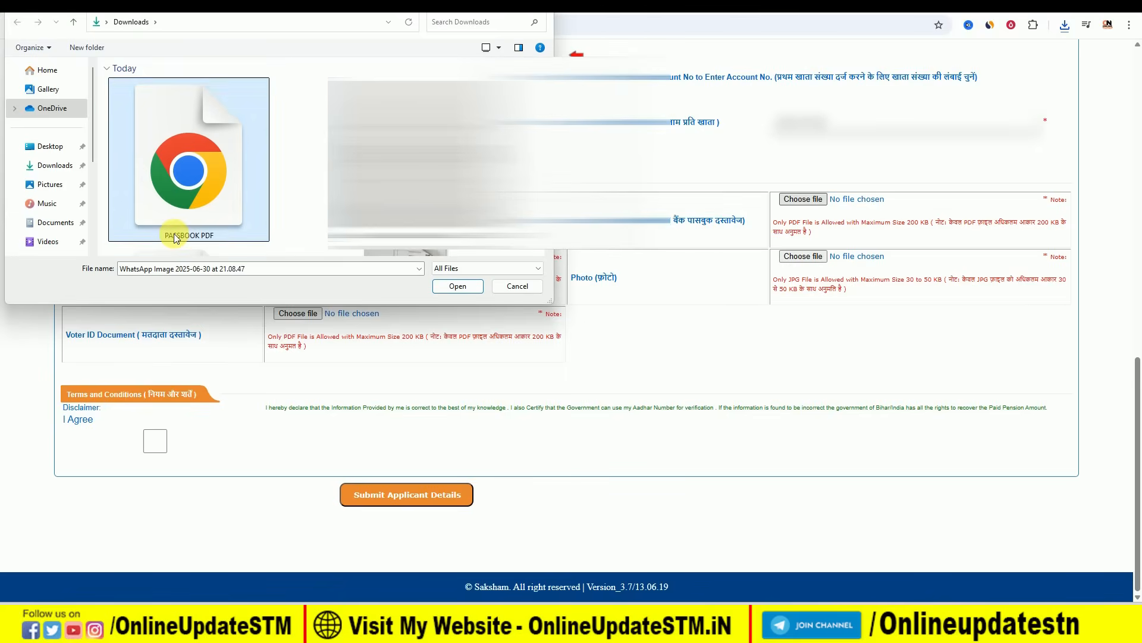
double_click(194, 191)
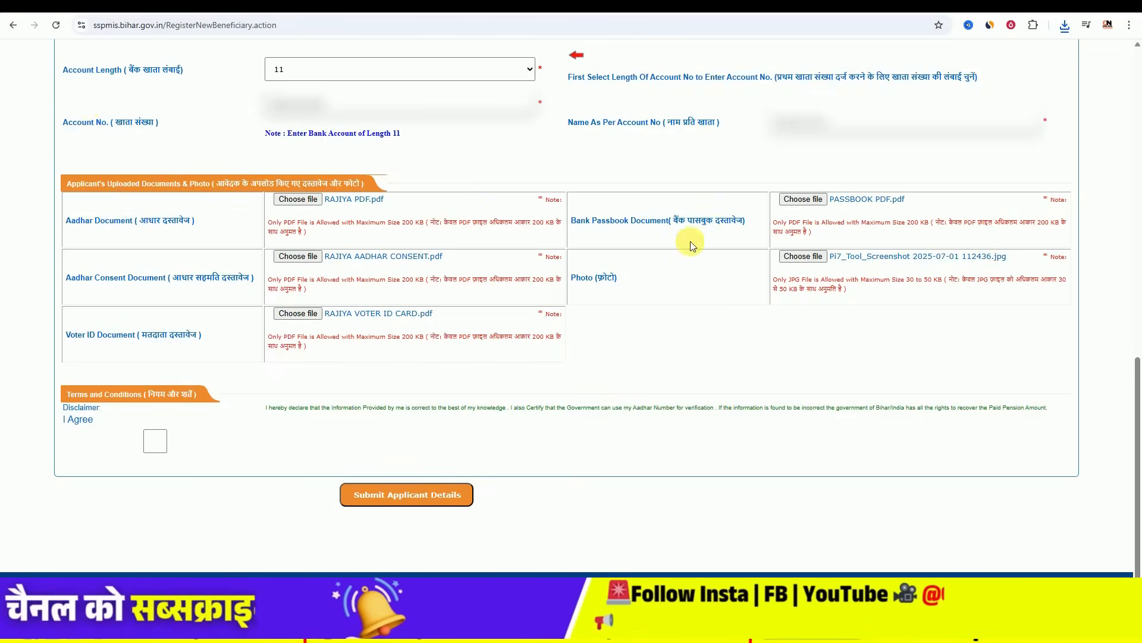
- Tick I Agree and submit the applicant details, confirming the submission
left_click(156, 441)
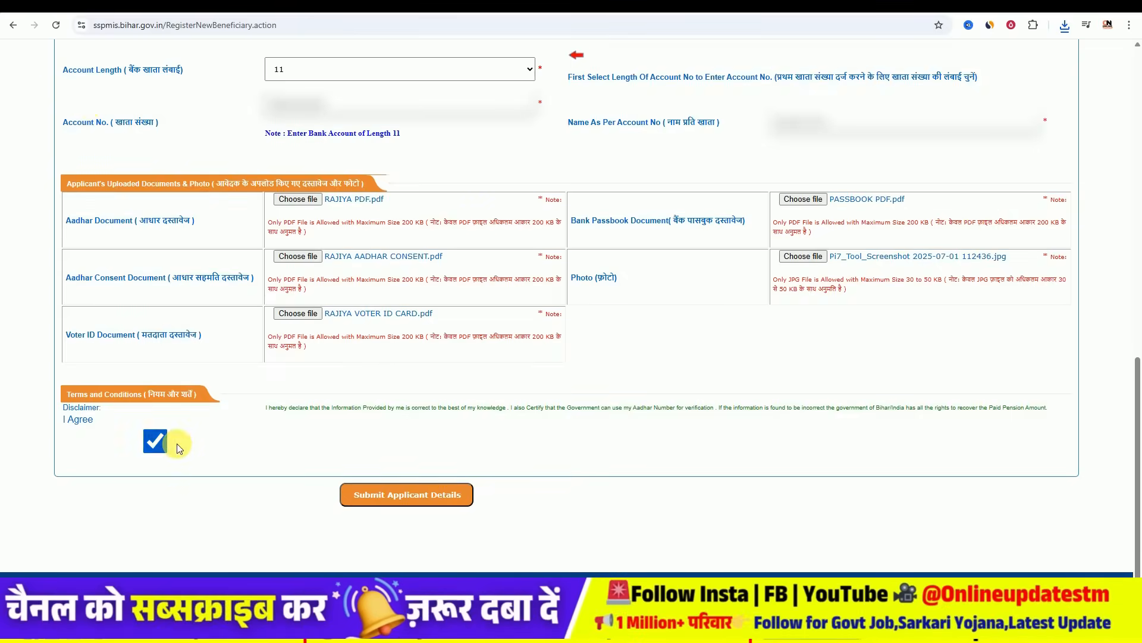
left_click(377, 495)
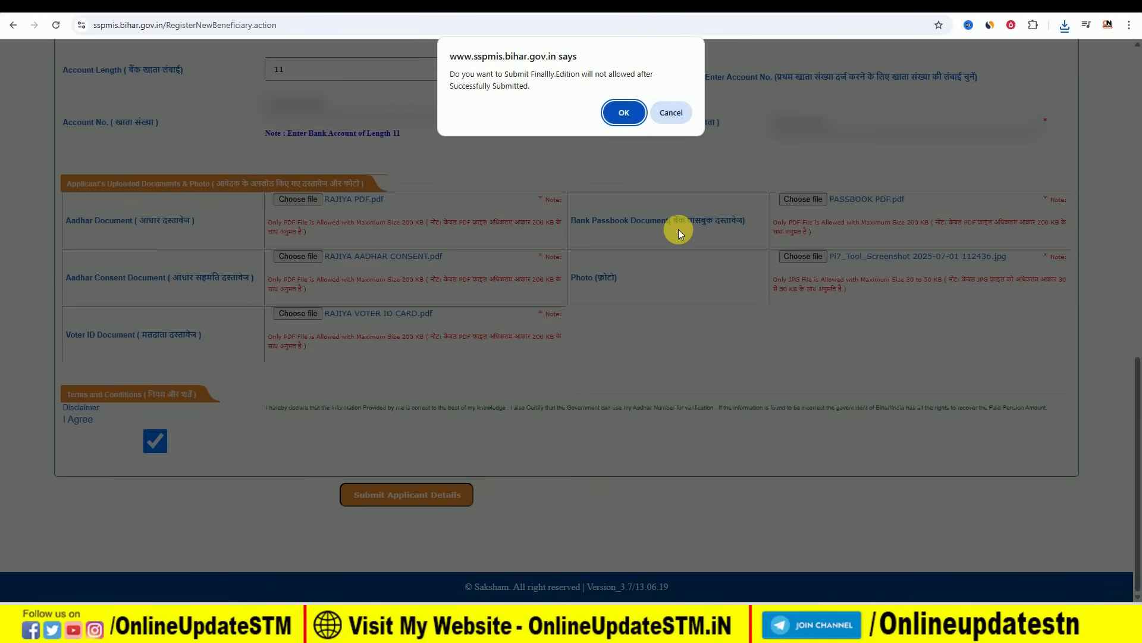
key("Return")
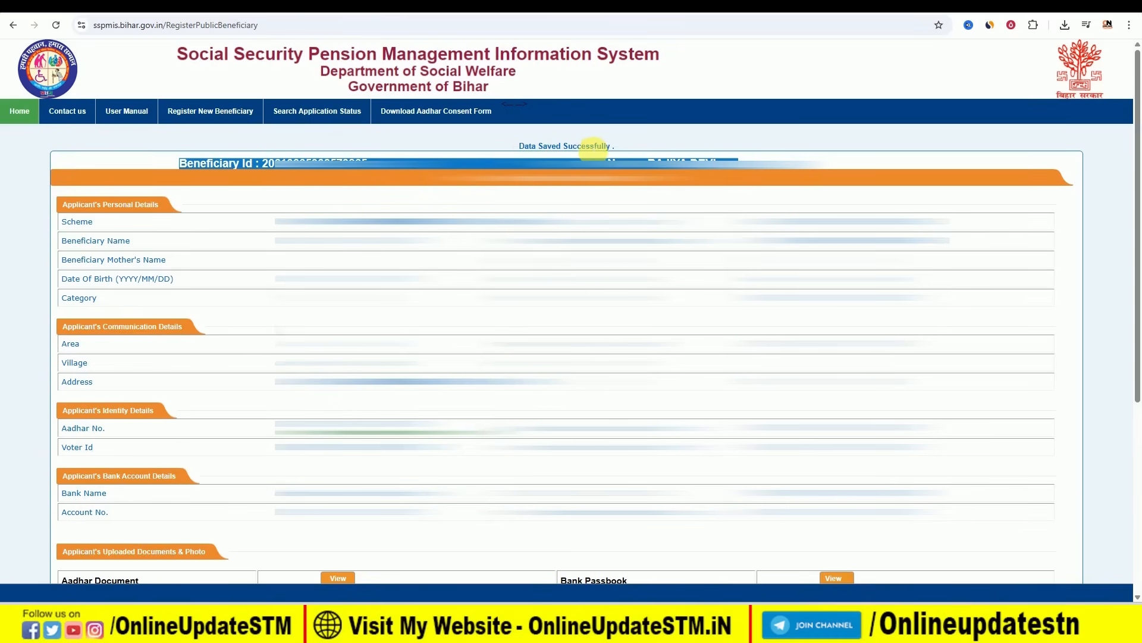
- Final Submit the saved application and confirm it in the dialog
scroll(661, 148, "down", 5)
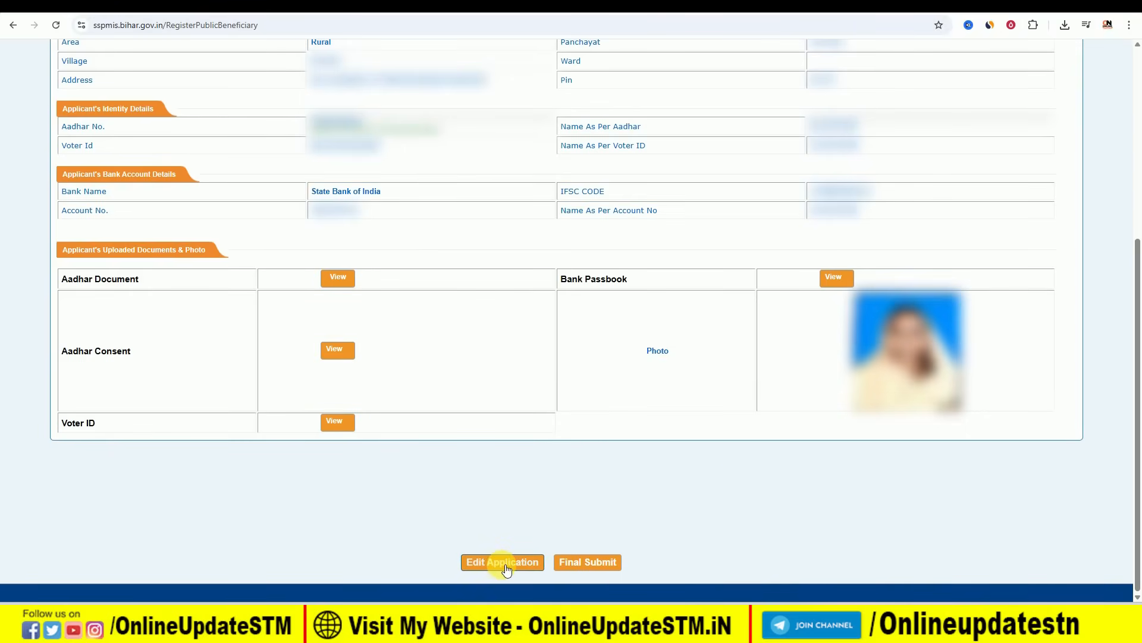
left_click(586, 562)
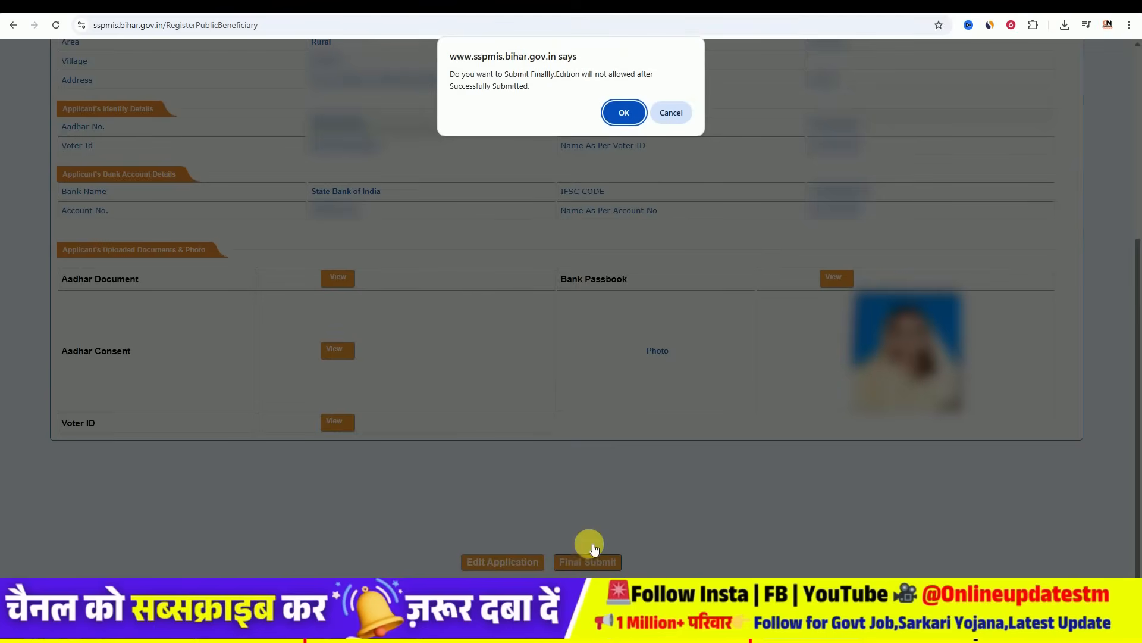
left_click(622, 113)
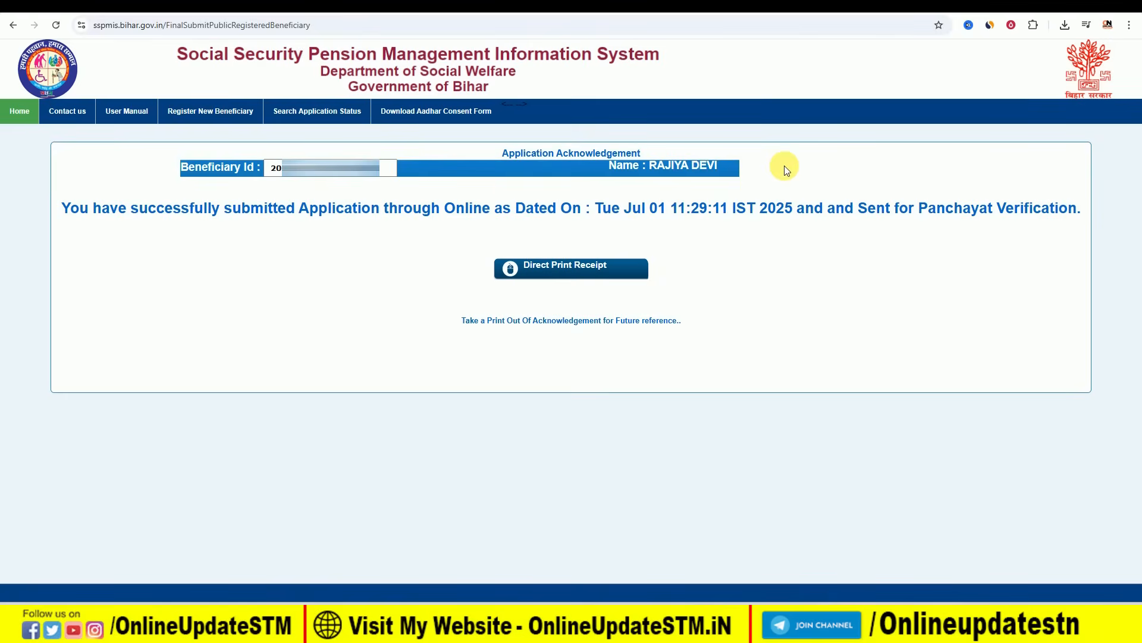
- Highlight the success message, submission date and Panchayat Verification status, then download the Direct Print Receipt
left_click_drag(62, 209, 500, 222)
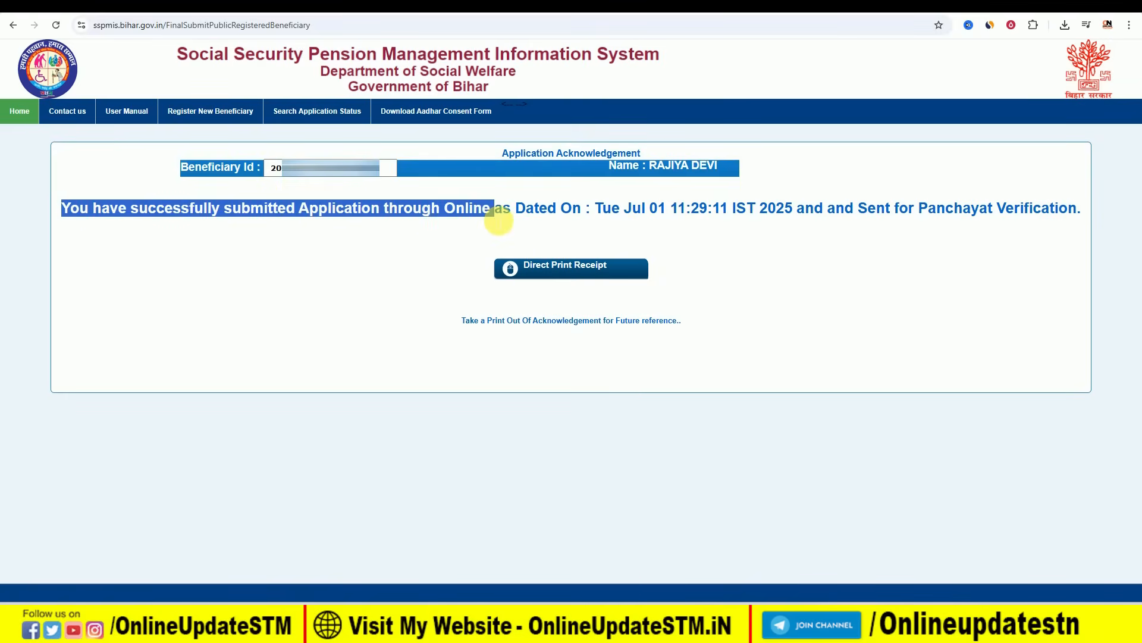
left_click_drag(626, 211, 711, 216)
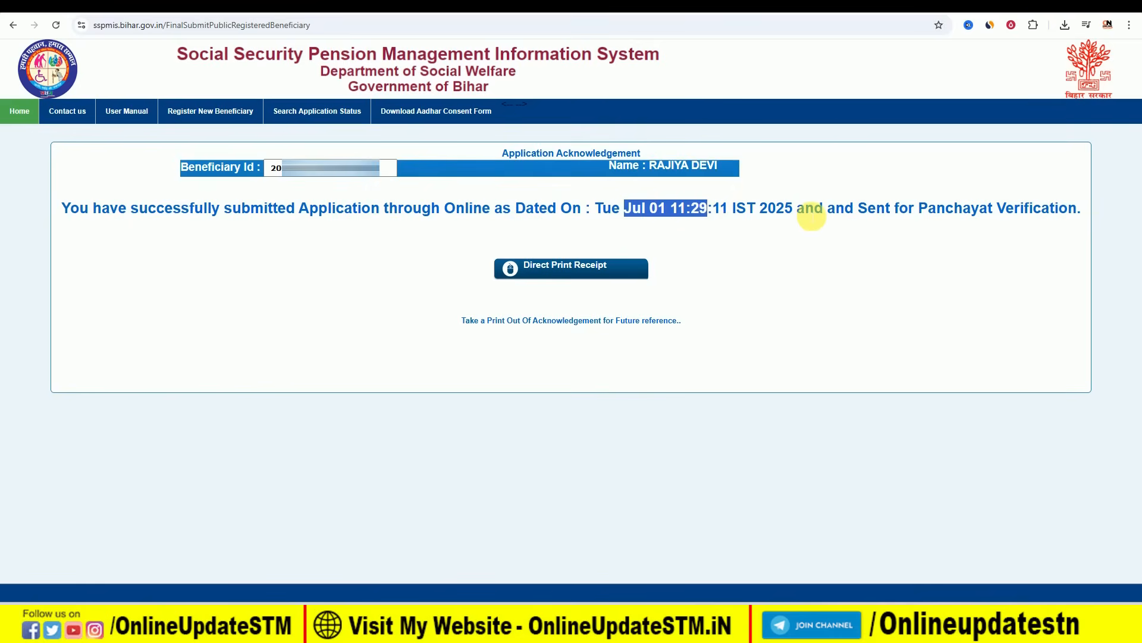
left_click(809, 216)
left_click_drag(858, 213, 1080, 213)
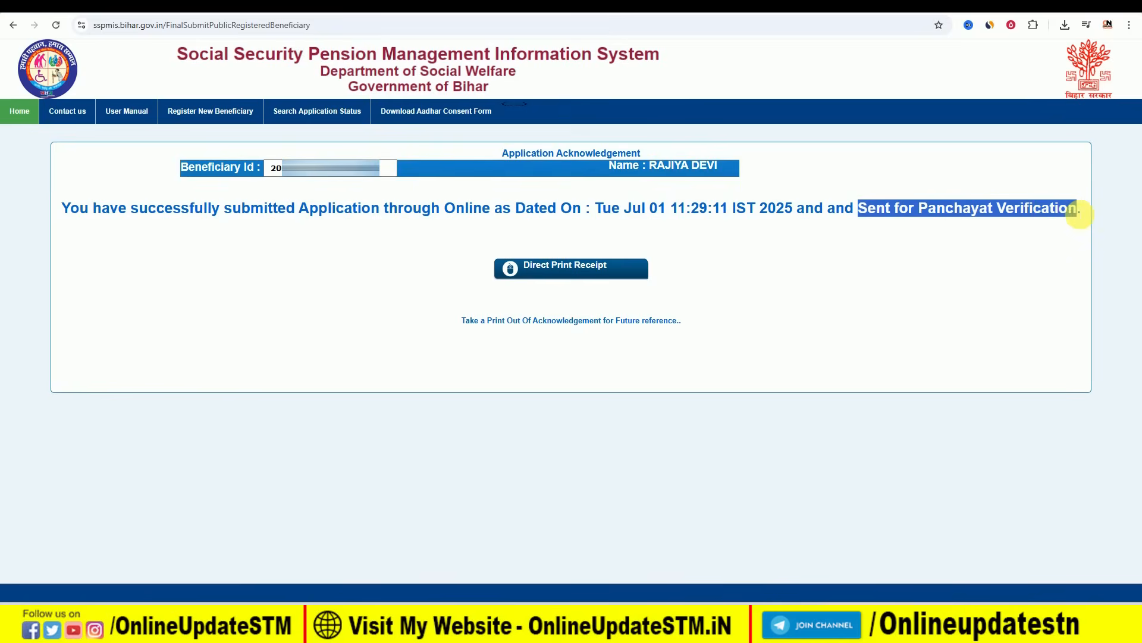
left_click(958, 219)
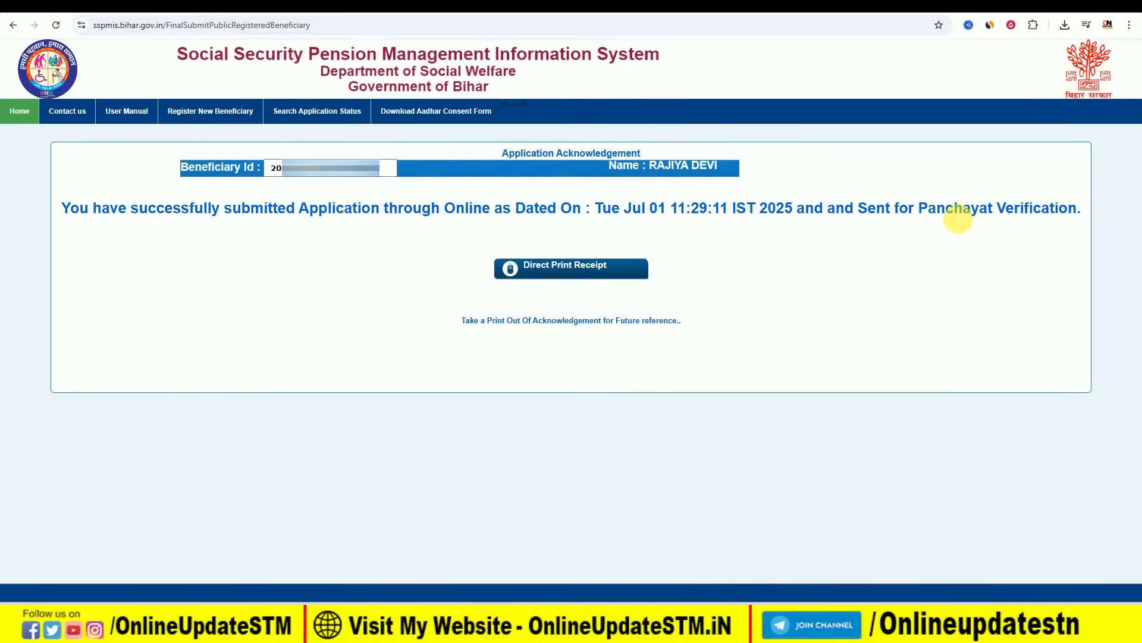
left_click_drag(919, 213, 1077, 213)
left_click(1017, 210)
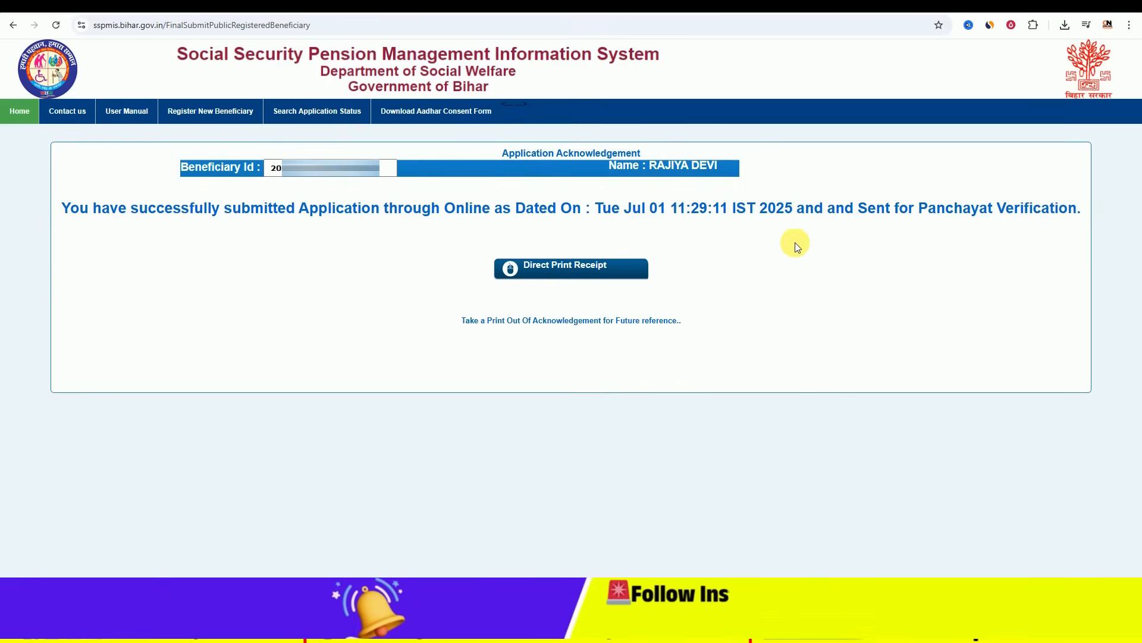
left_click(571, 269)
- Open the downloaded receipt, then follow the Application Status 'Check Now' link in Important Links
left_click(940, 62)
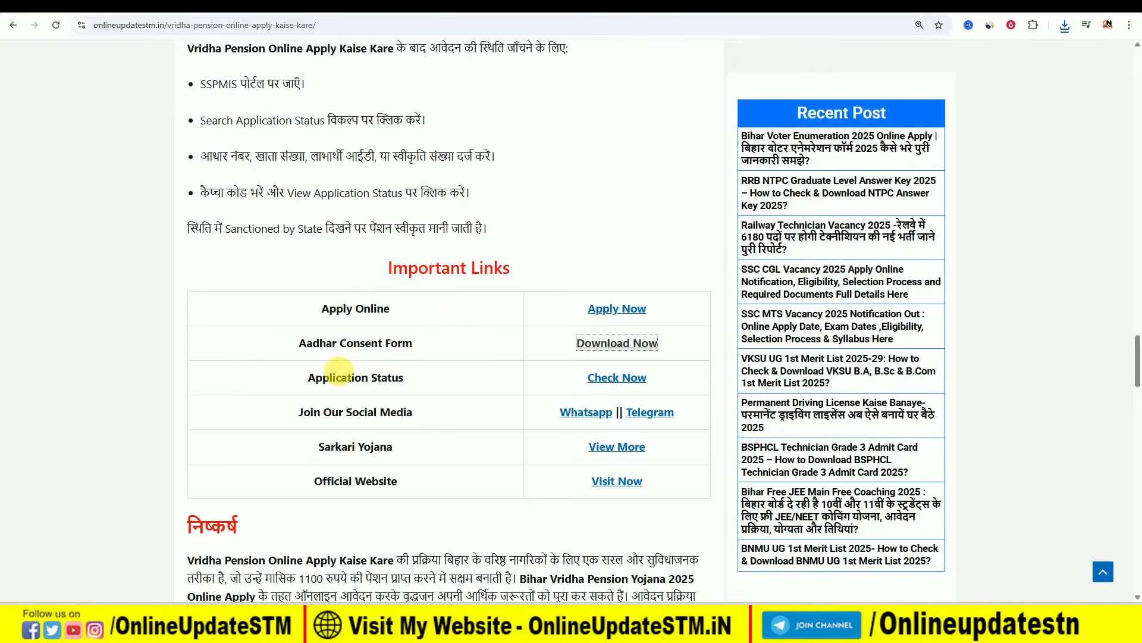
left_click_drag(300, 377, 433, 387)
left_click(622, 377)
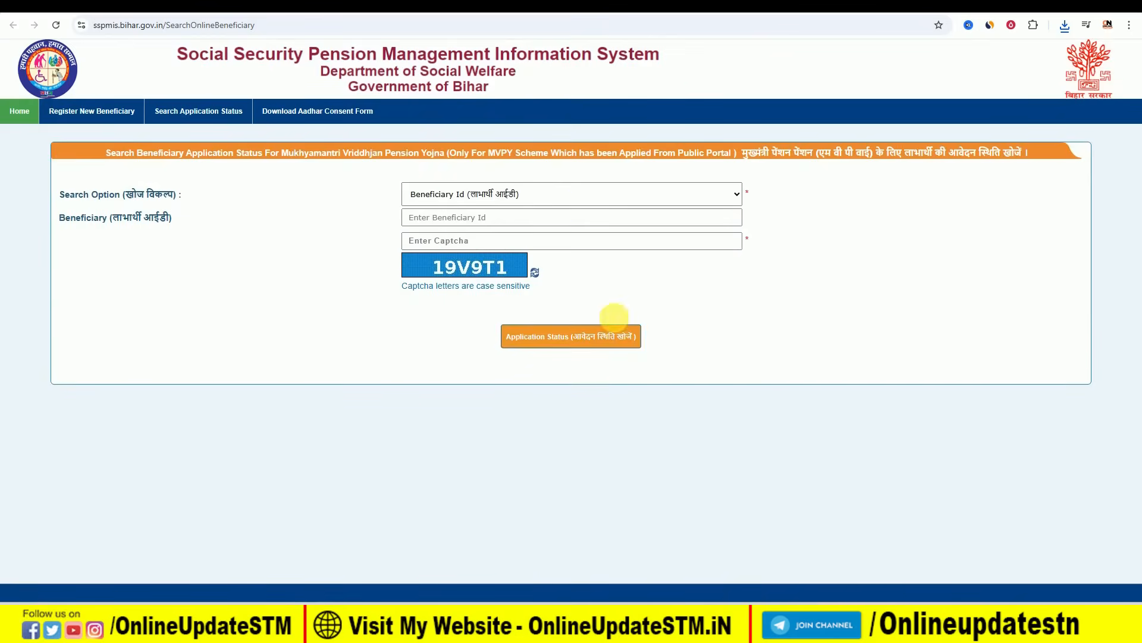
left_click(487, 197)
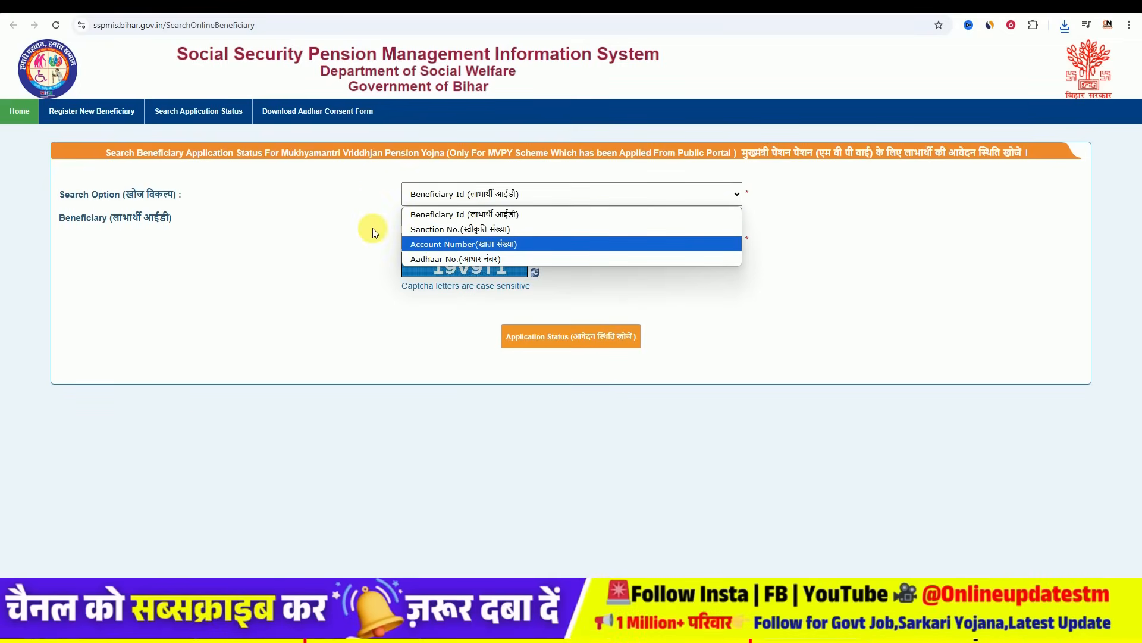
left_click(326, 217)
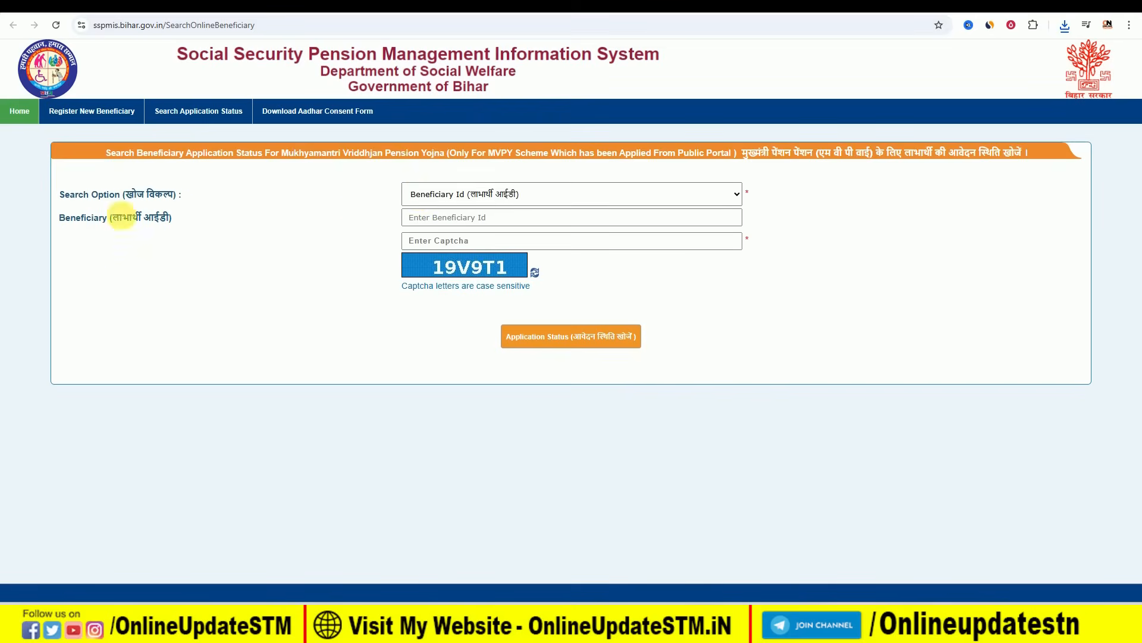
left_click(458, 196)
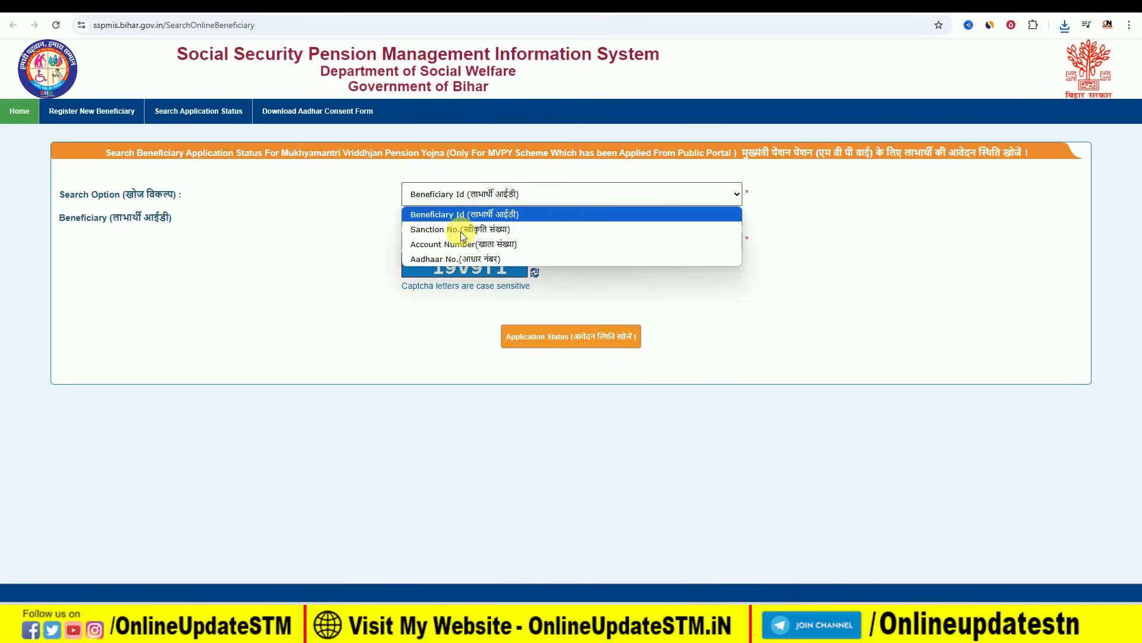
left_click(461, 256)
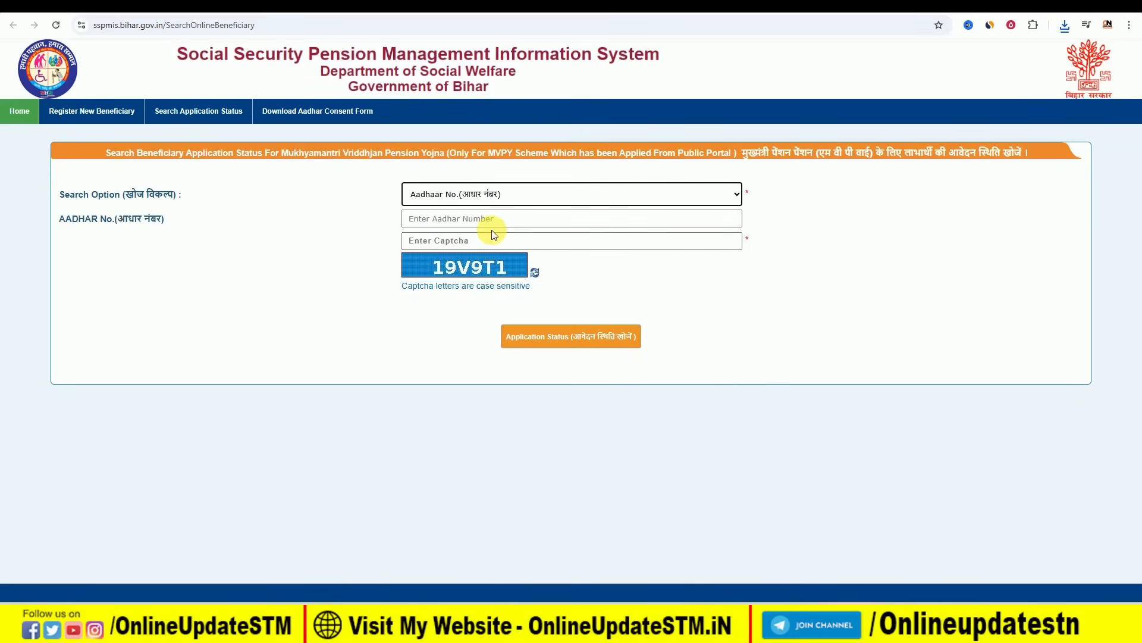
left_click(473, 194)
left_click(478, 215)
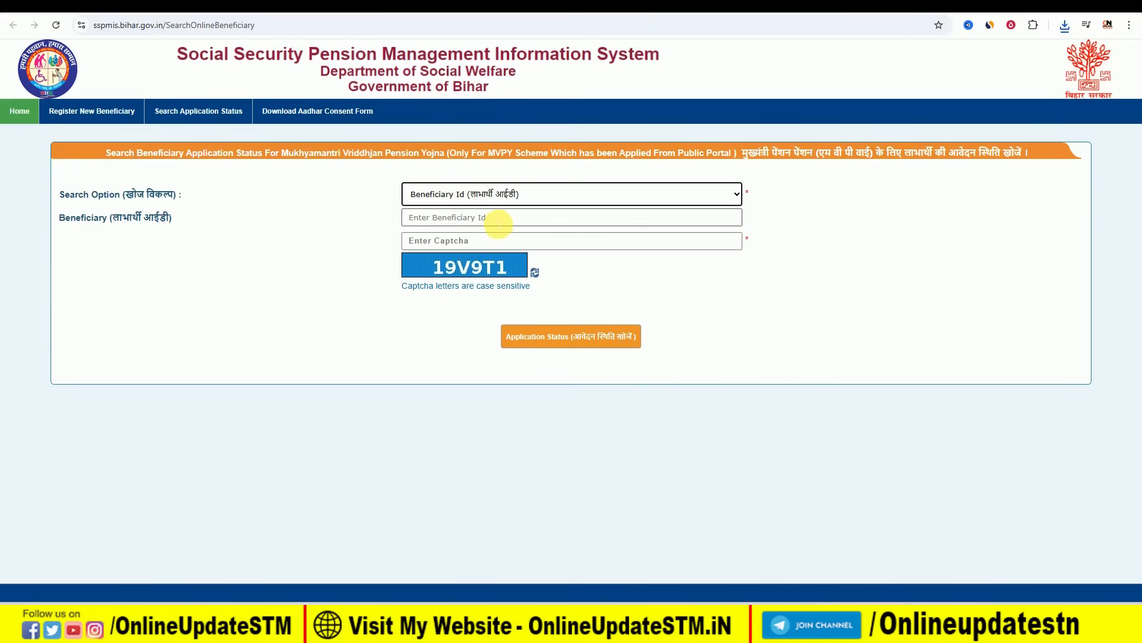
left_click(457, 246)
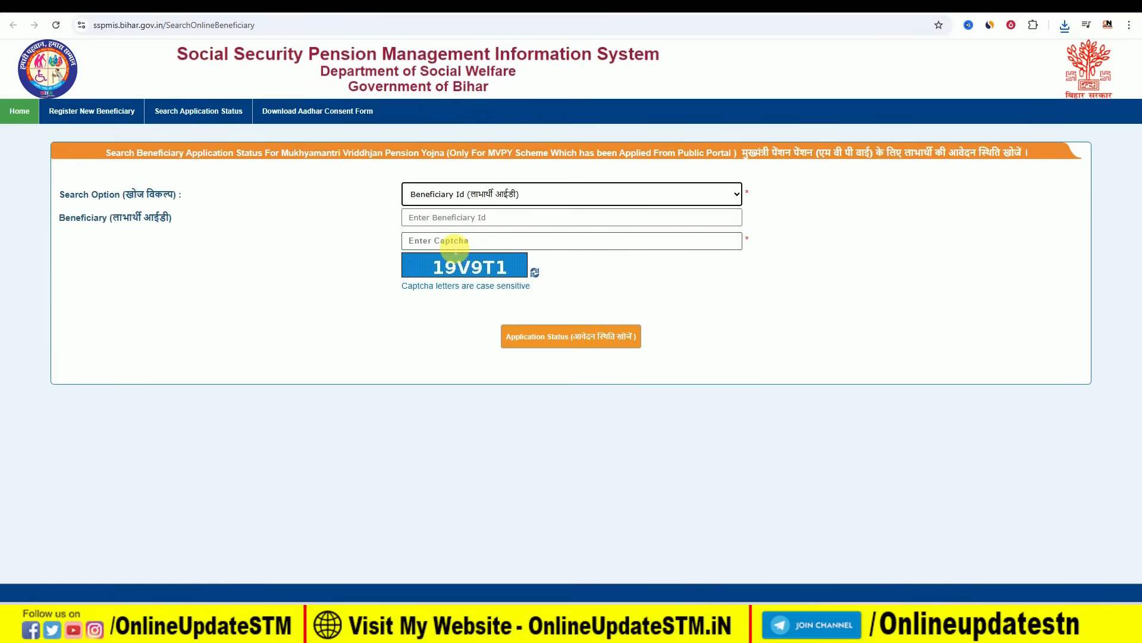